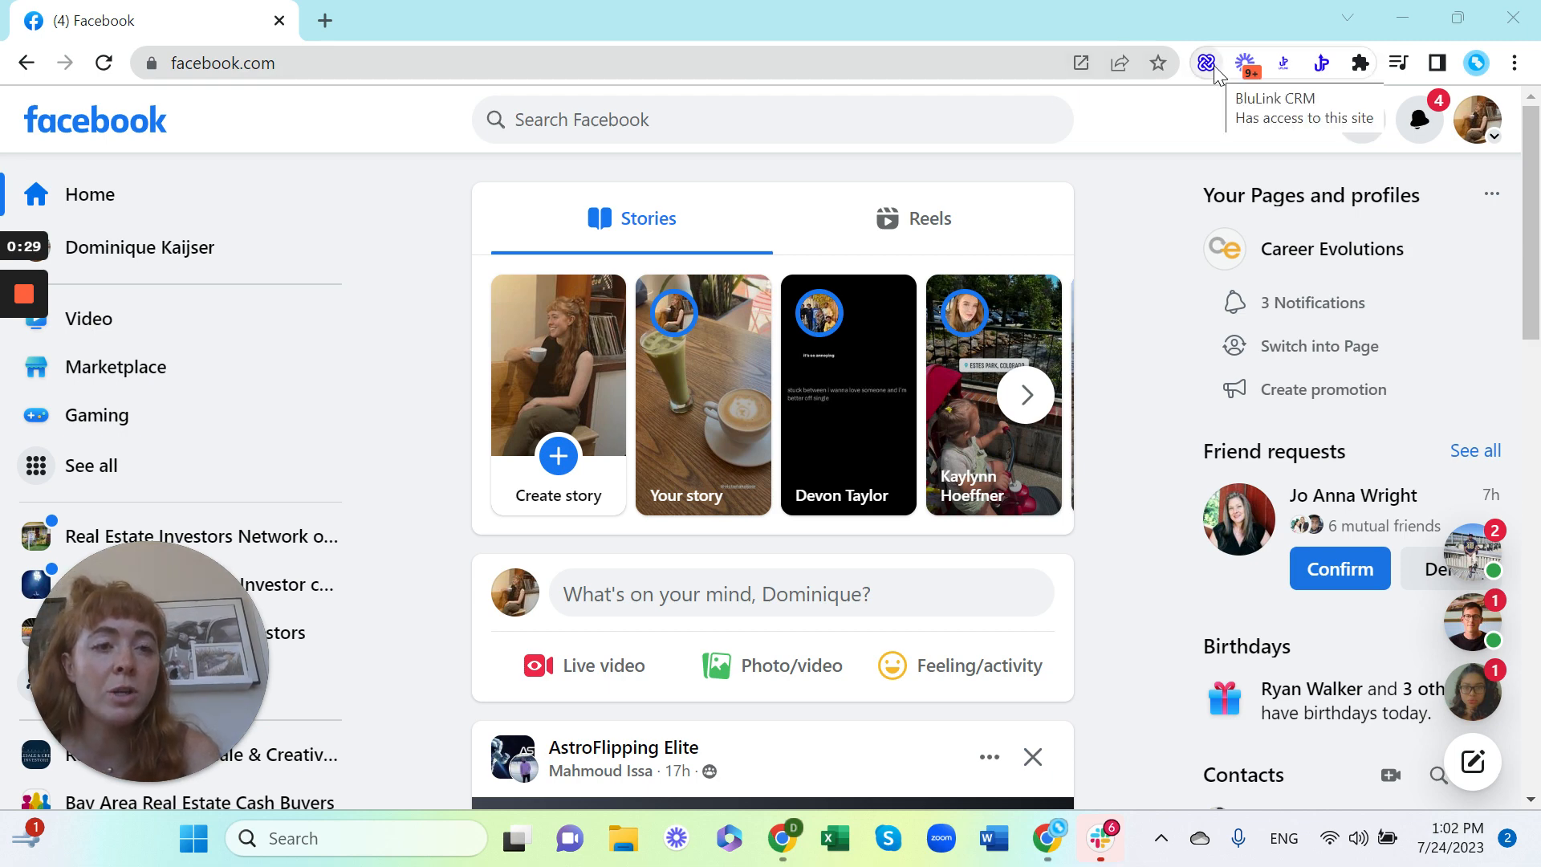
# Open the BluLink CRM backend from its browser extension and start a new message segment on the Message Segments page.
pyautogui.click(1207, 64)
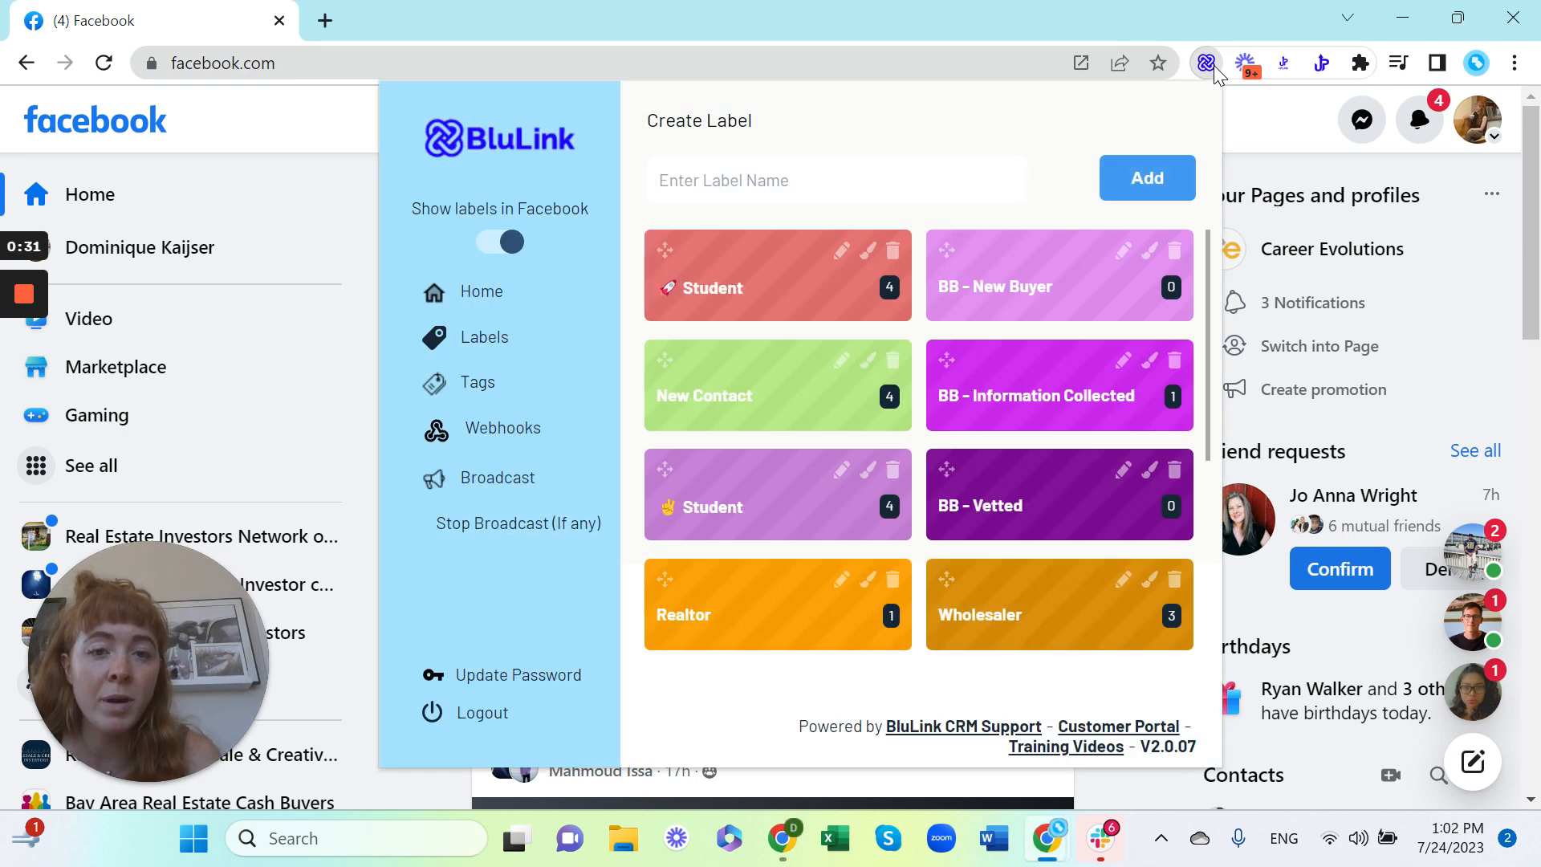
pyautogui.click(476, 295)
pyautogui.moveTo(114, 674); pyautogui.dragTo(402, 398)
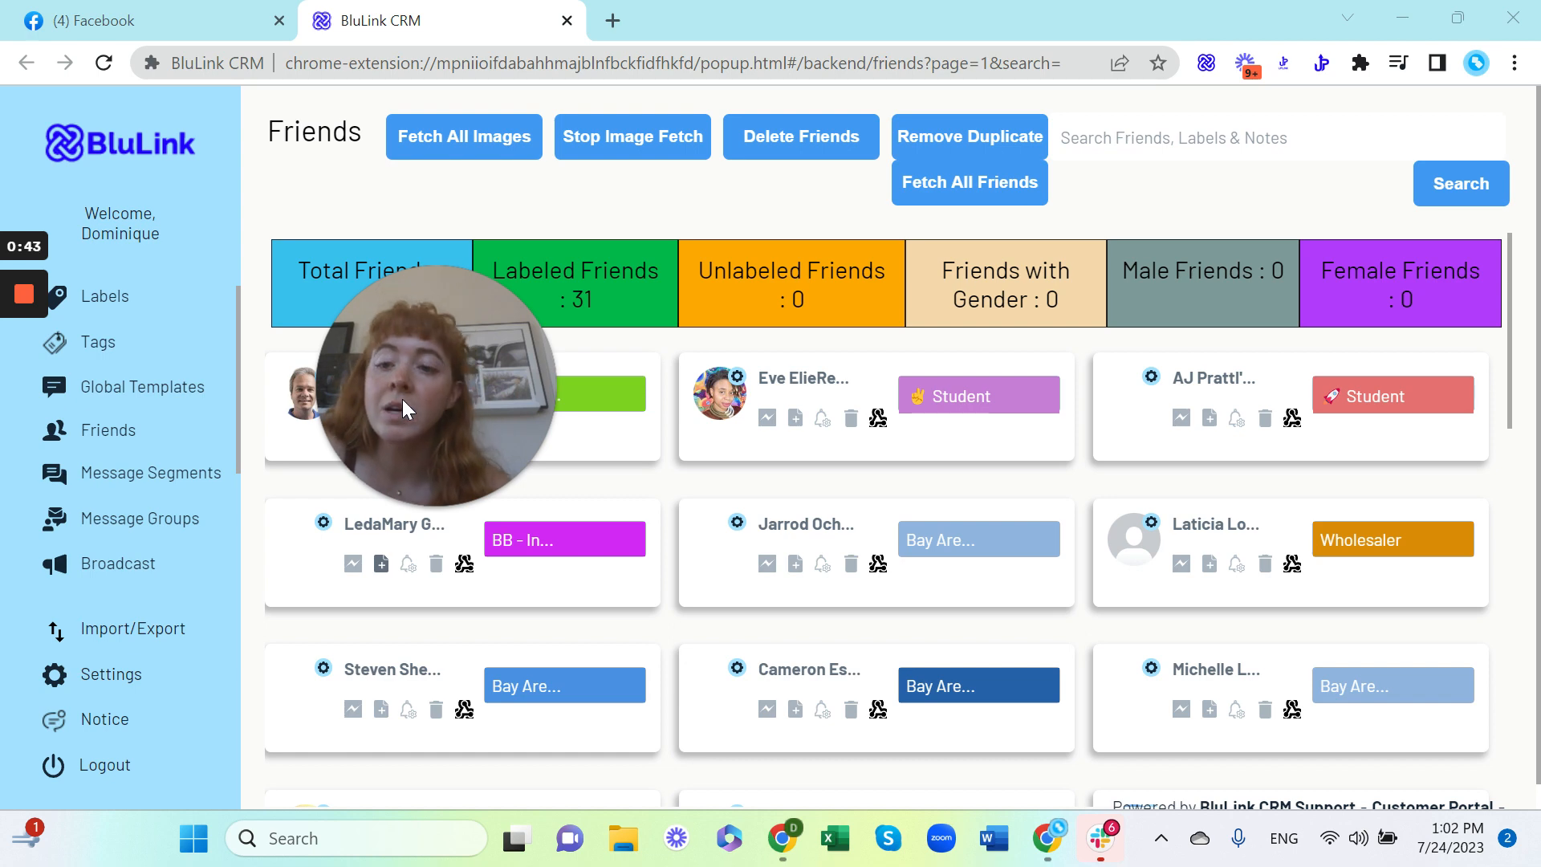
pyautogui.click(136, 477)
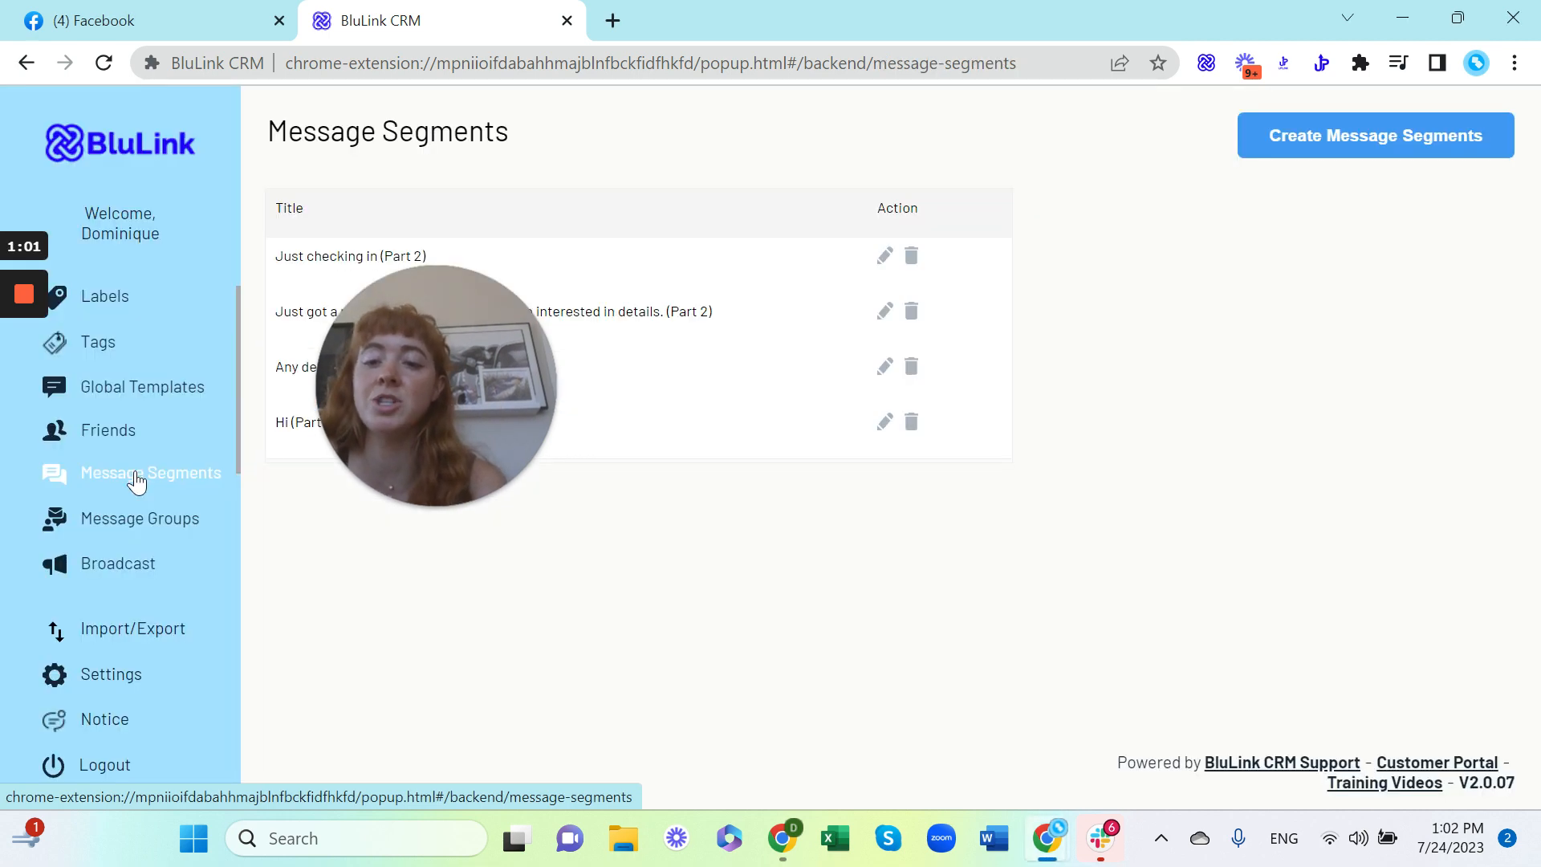
pyautogui.moveTo(465, 369); pyautogui.dragTo(171, 523)
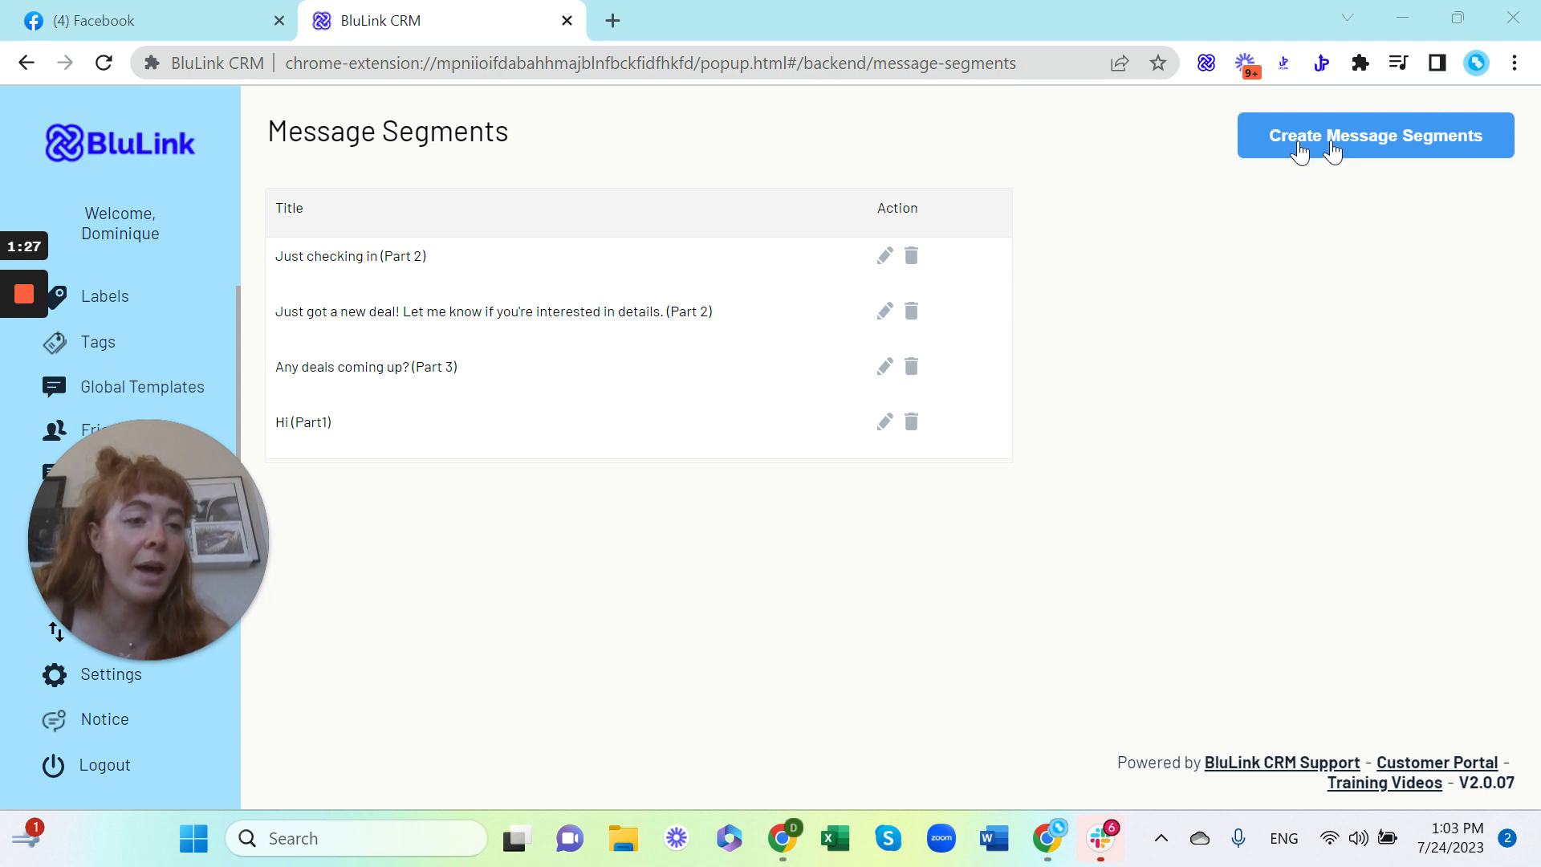
pyautogui.click(1391, 149)
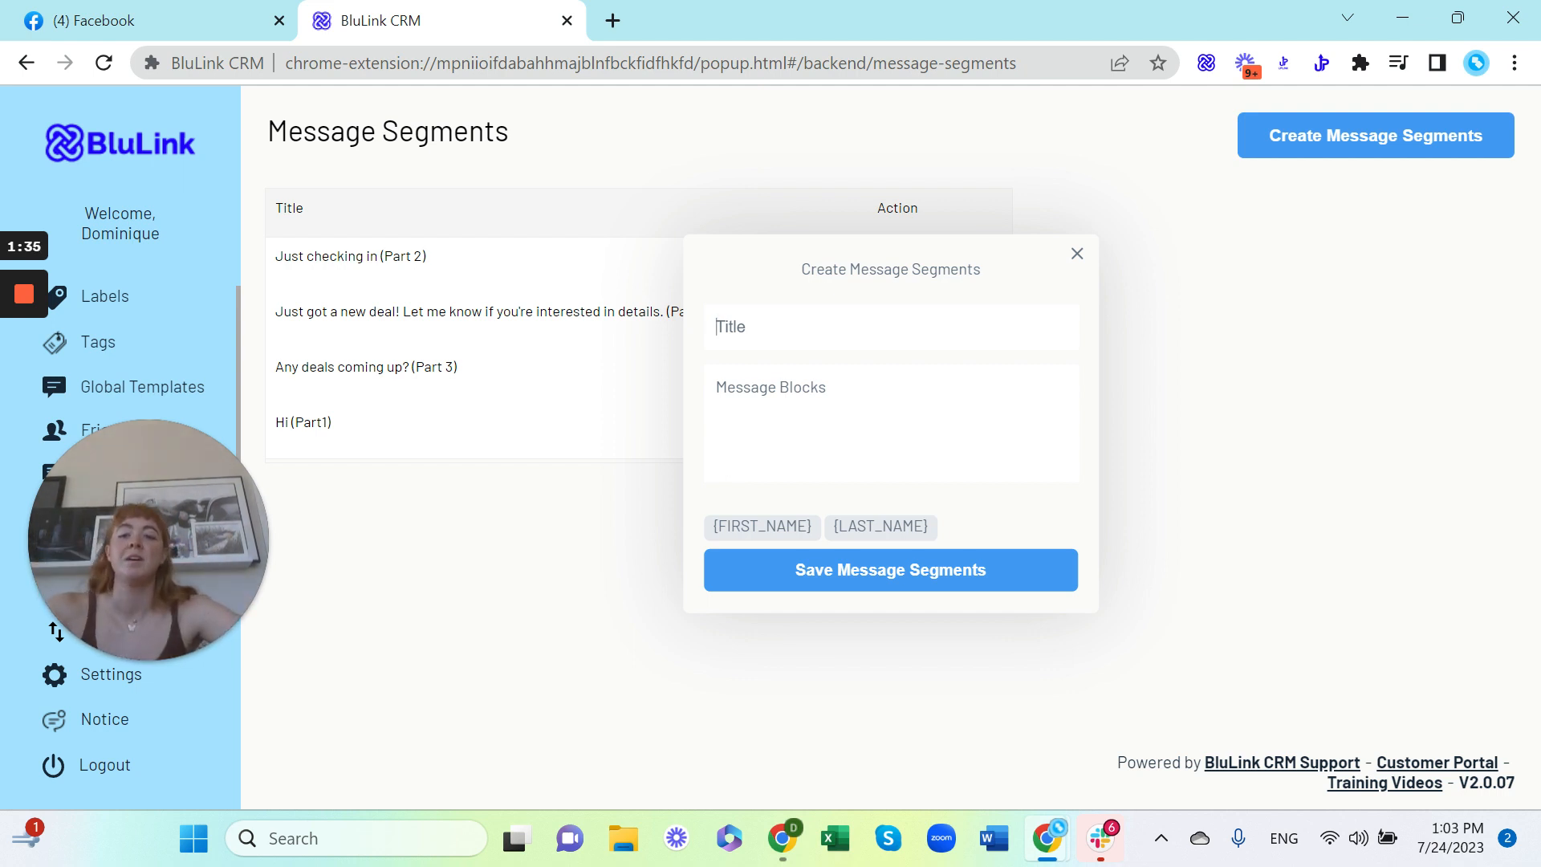
pyautogui.click(771, 326)
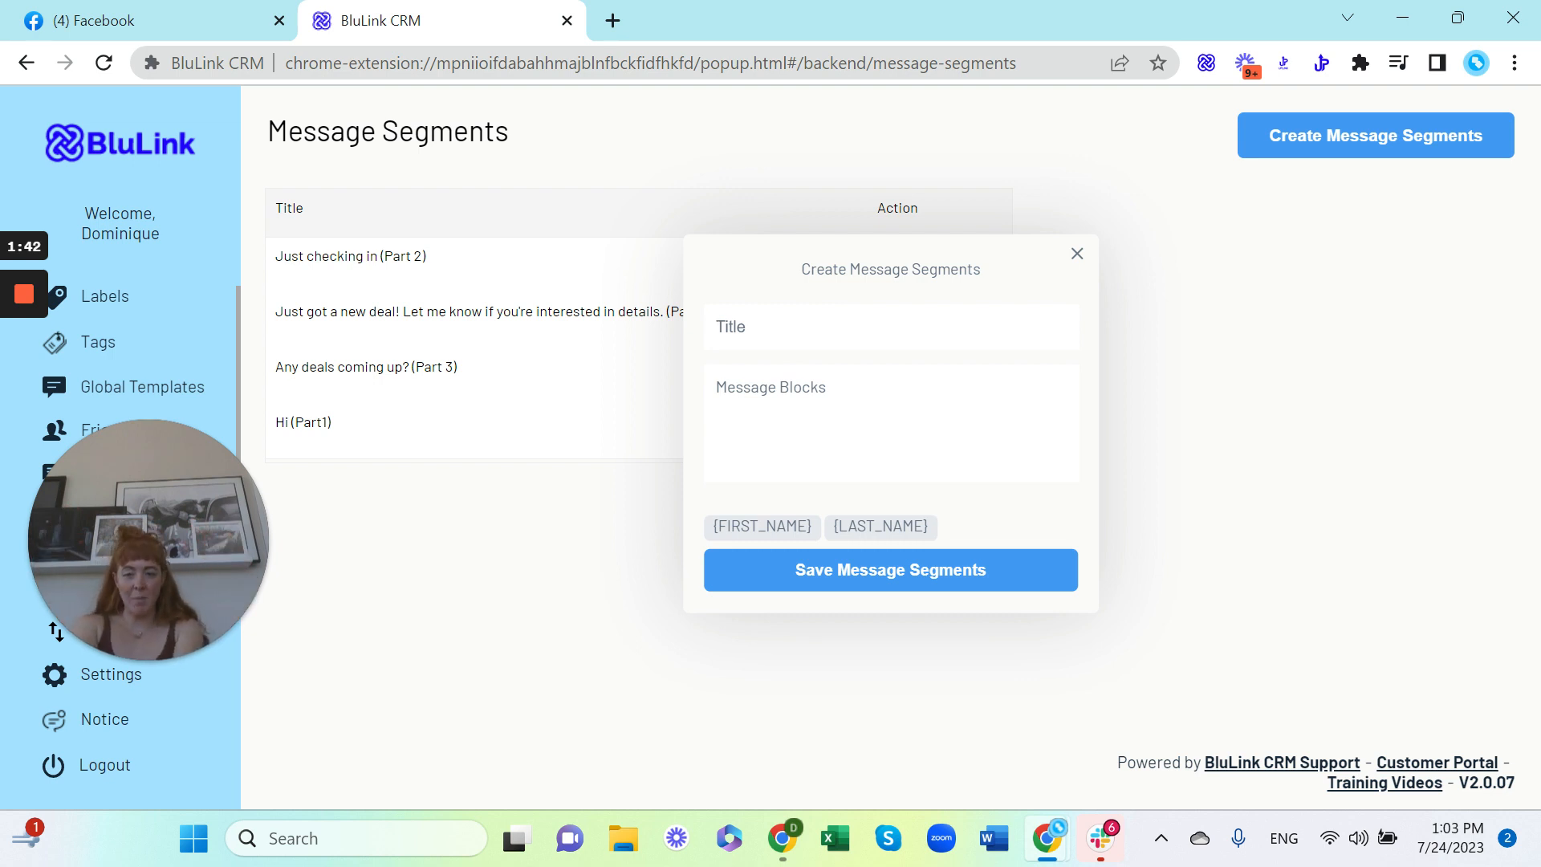
# Switch to Word, create a blank document and write the greeting "Hey First Name!" on its own line.
pyautogui.click(995, 841)
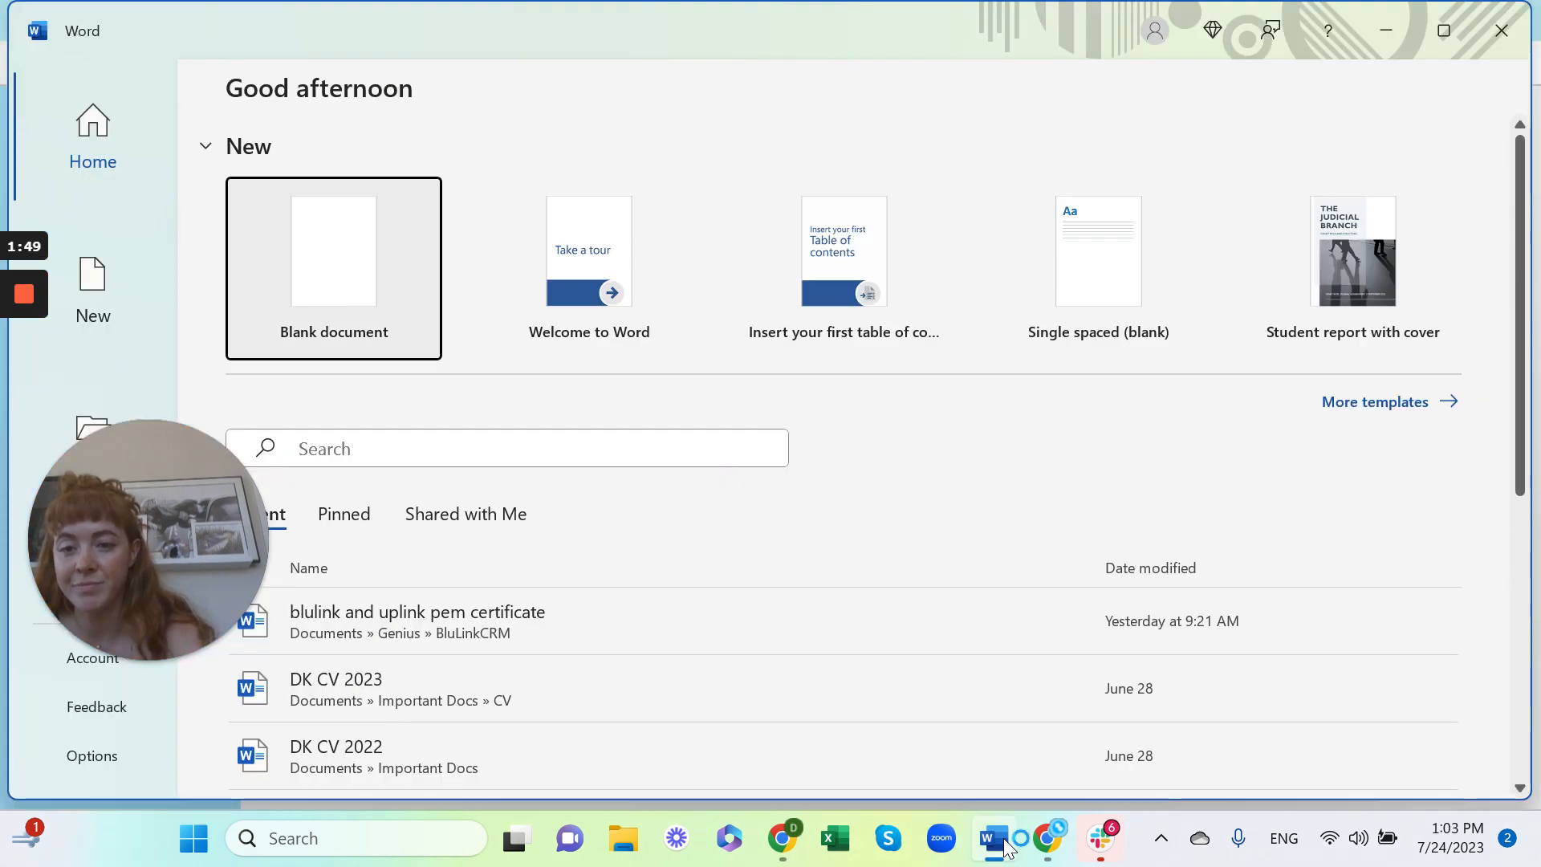
pyautogui.click(335, 265)
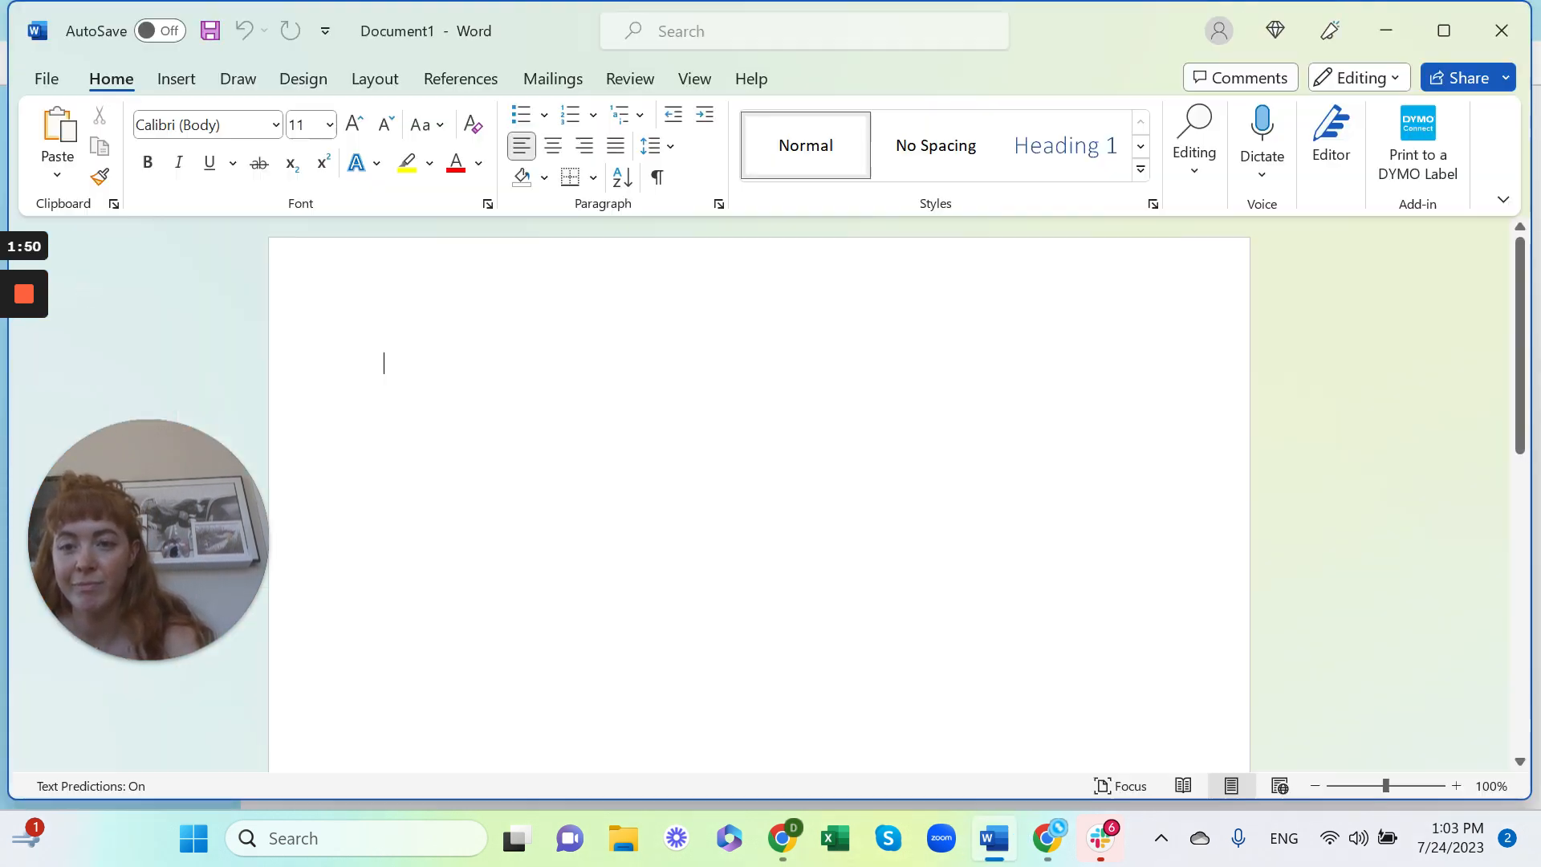
pyautogui.write('Hey')
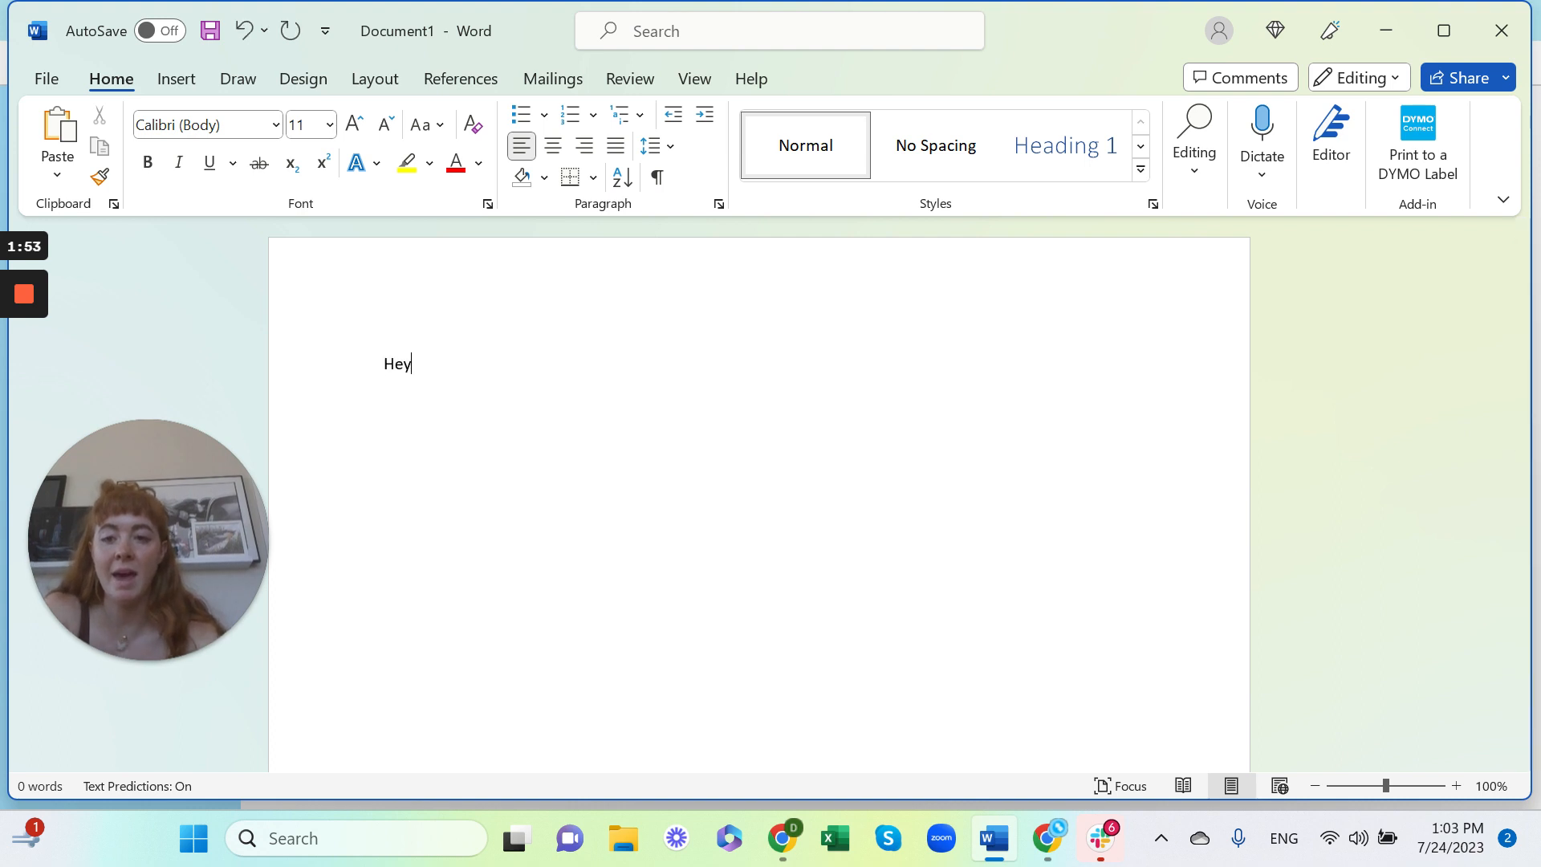
pyautogui.write(' First Na')
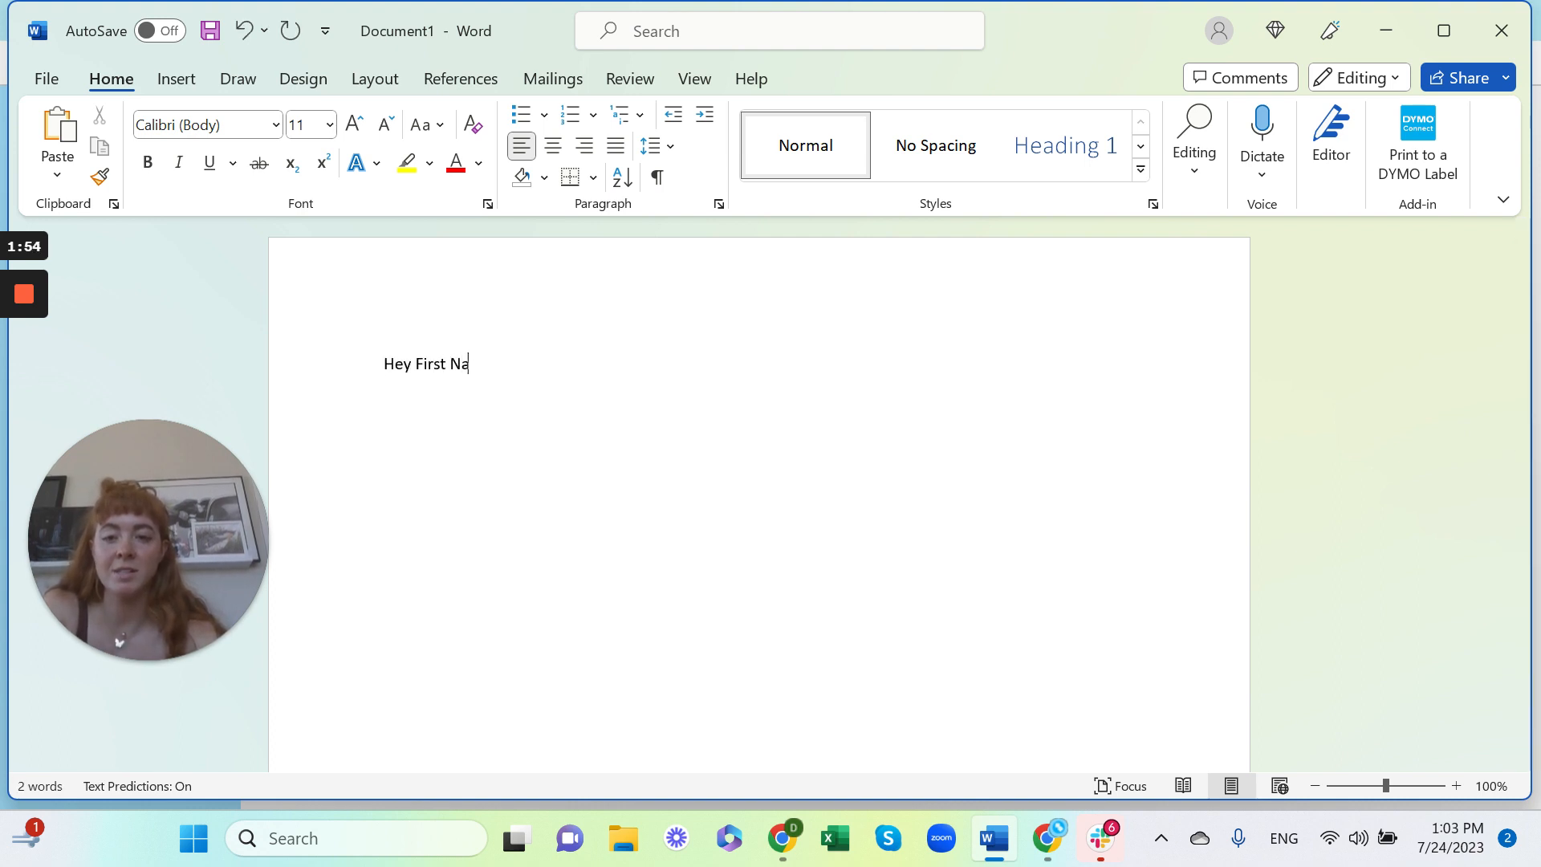
pyautogui.write('me! I ')
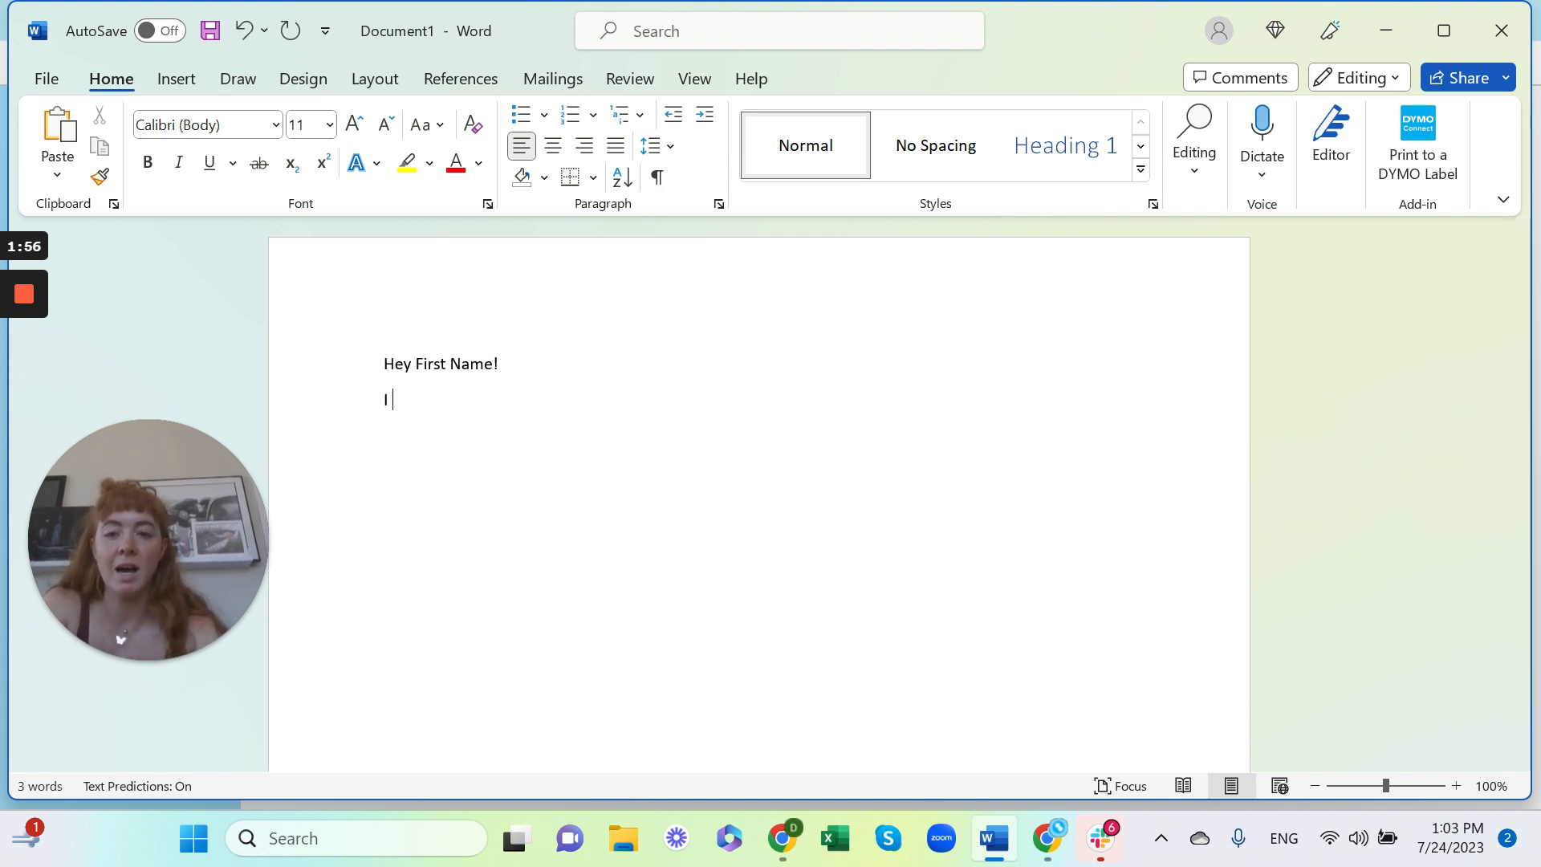
# Write the second line as "I saw we are in the same real estate group and wanted to network".
pyautogui.write('saw we are in')
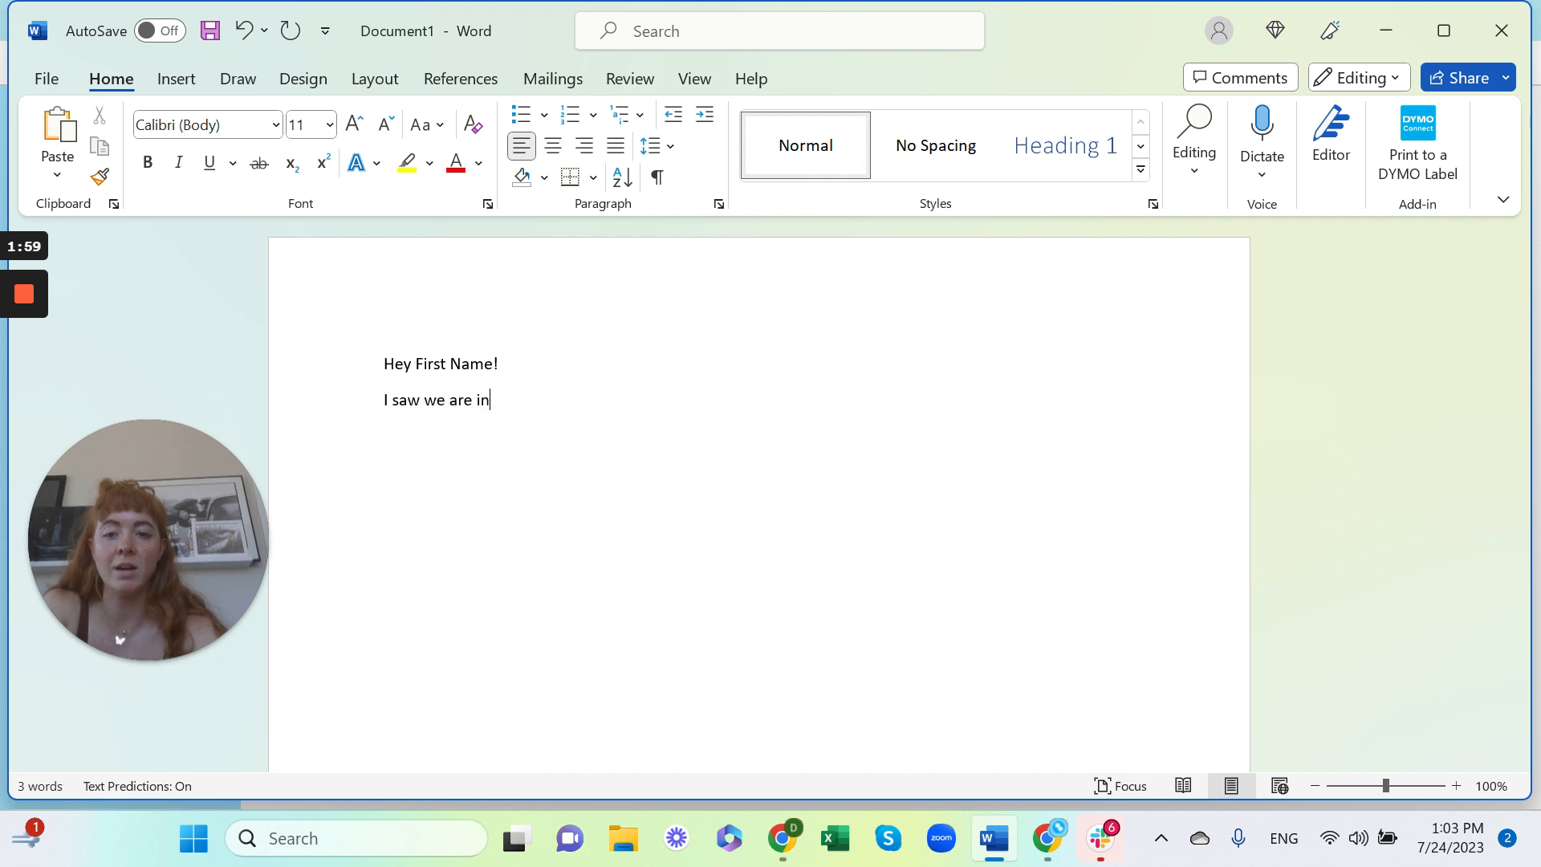
pyautogui.write(' the same real')
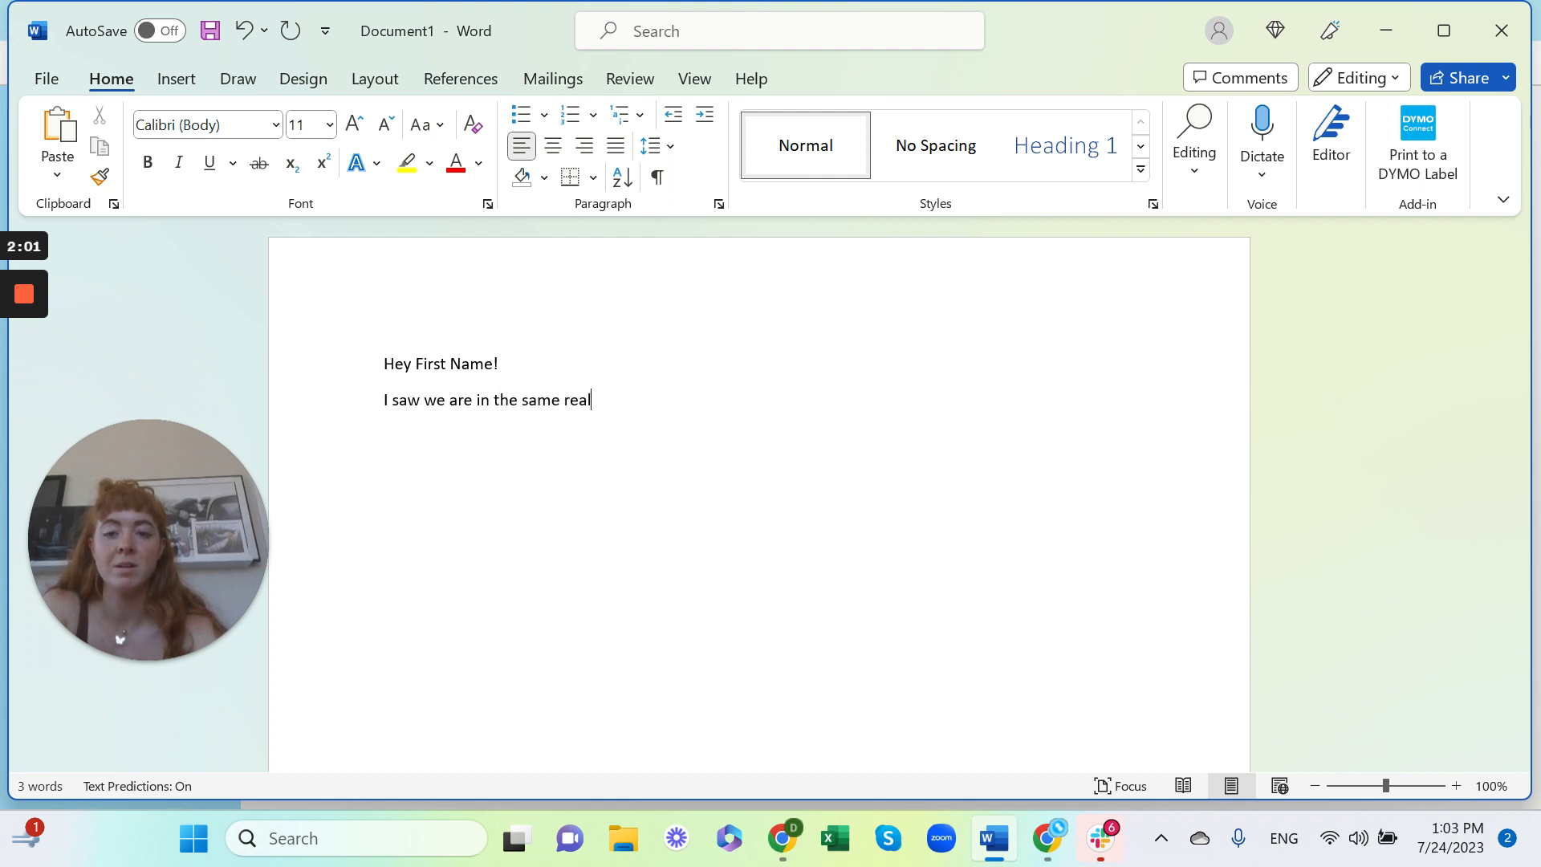
pyautogui.write(' estate group and')
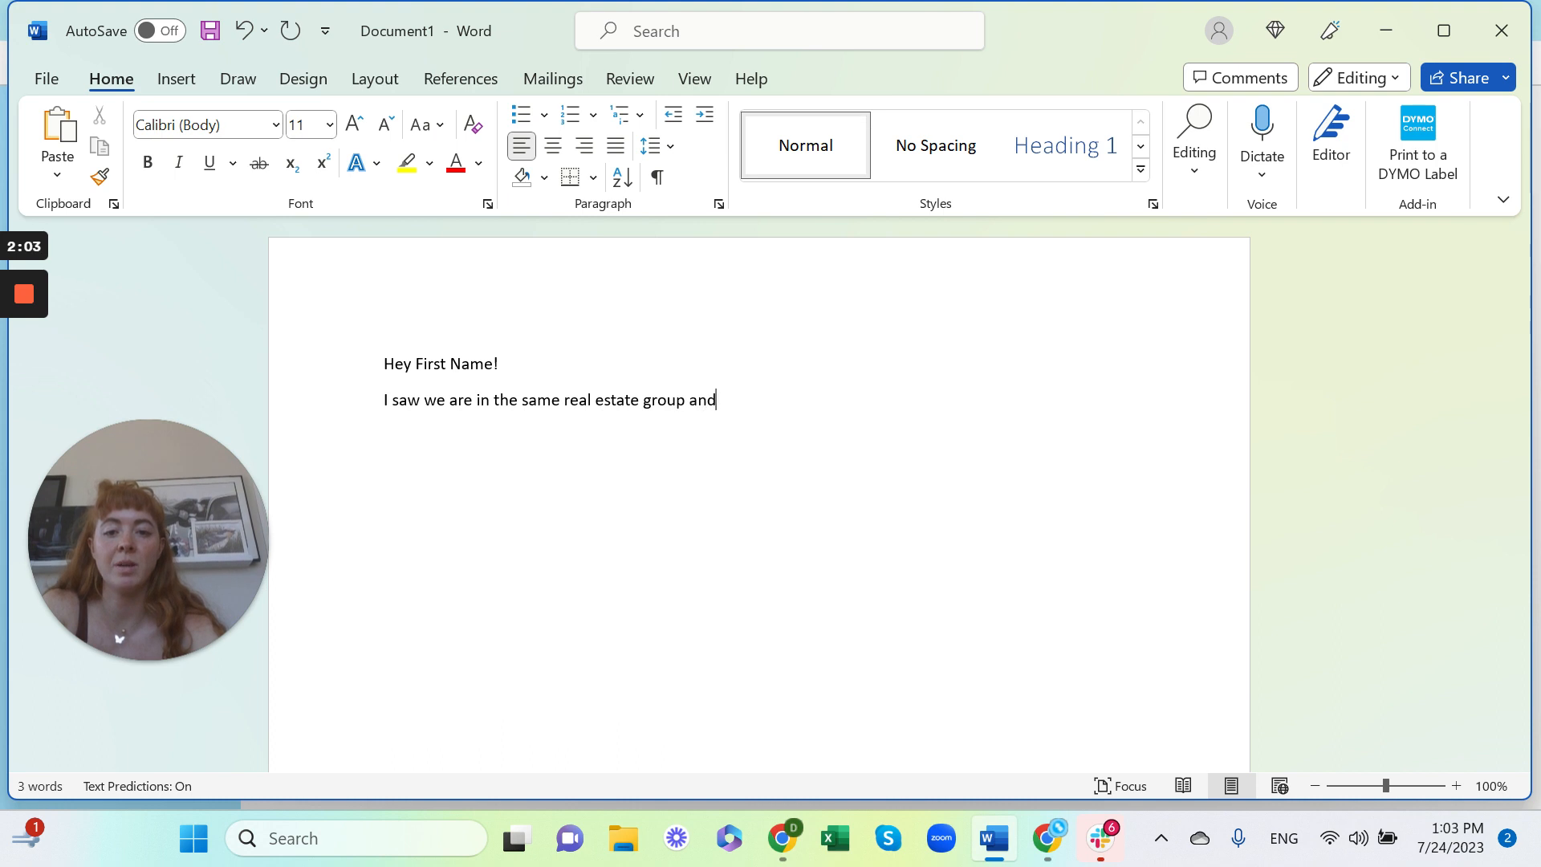
pyautogui.write(' wanted to netw')
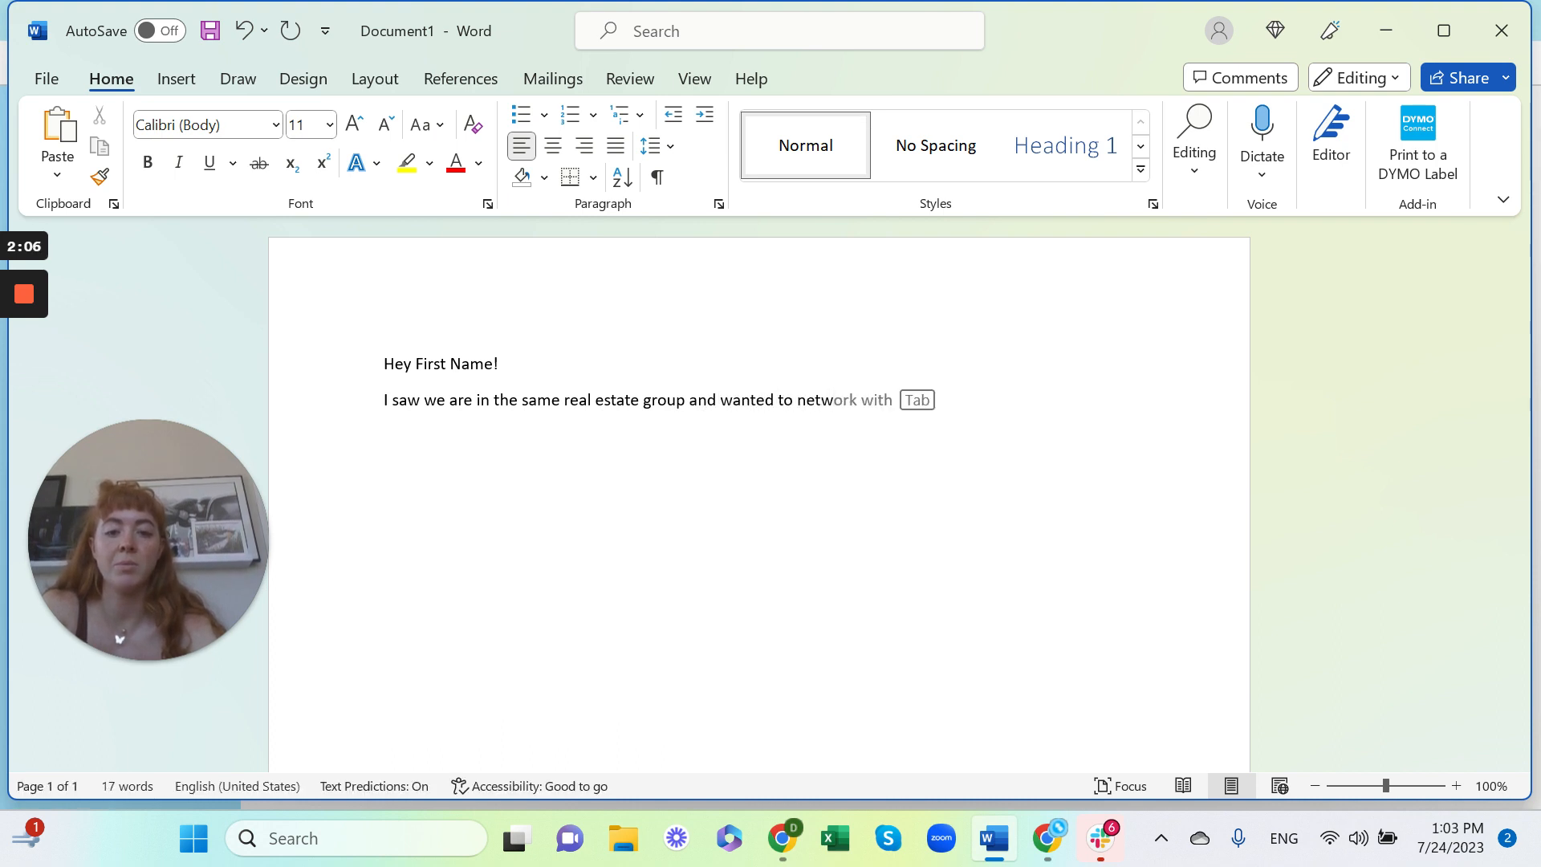
pyautogui.write('ork')
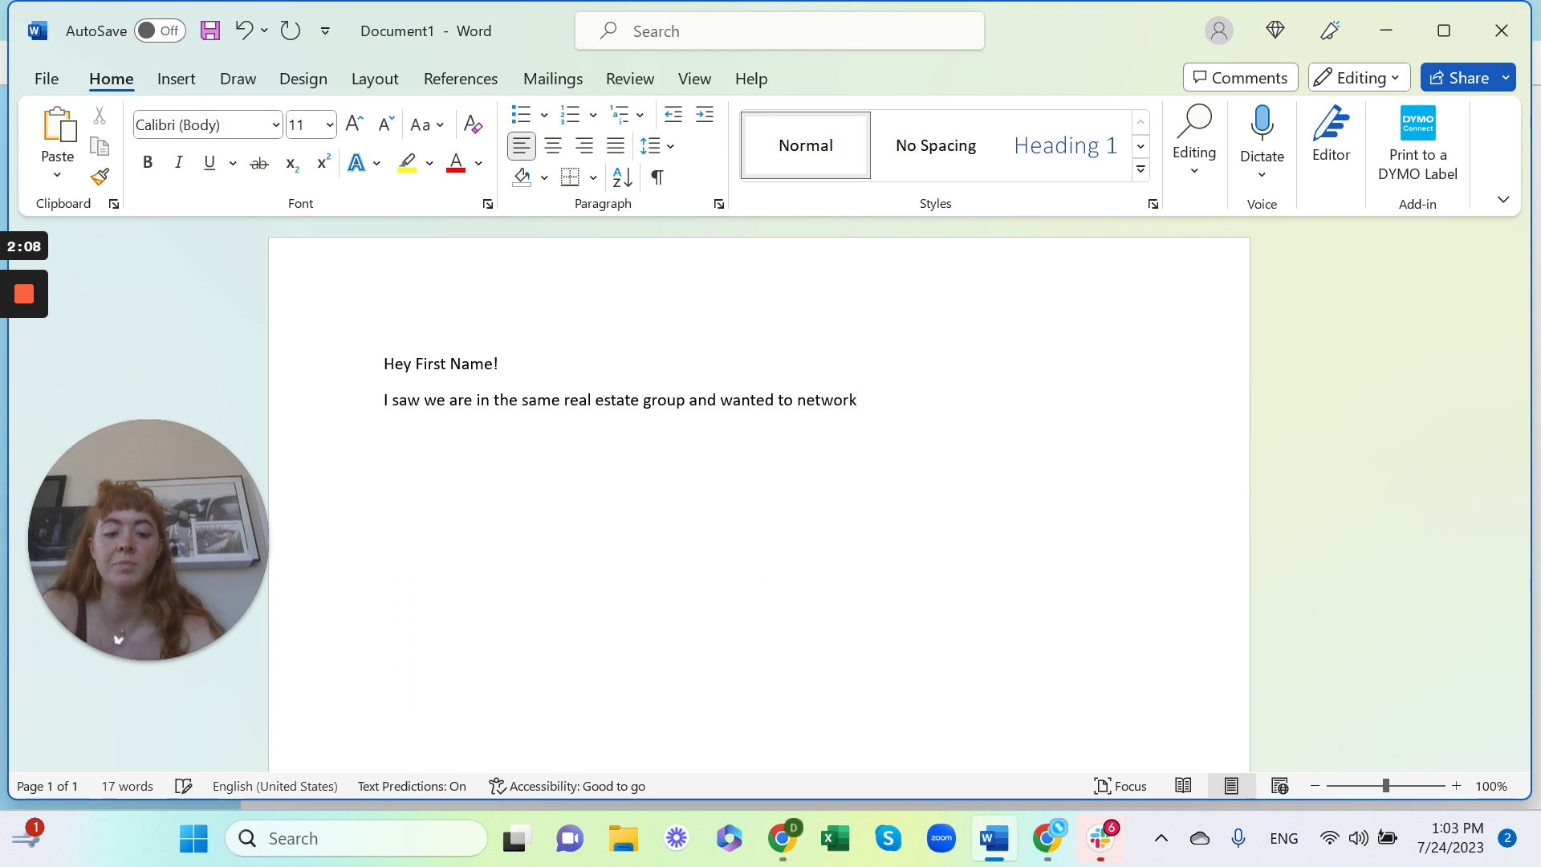
# End the second line with a period and add "How's business?" as the third line.
pyautogui.write('. How')
pyautogui.press('BackSpace')
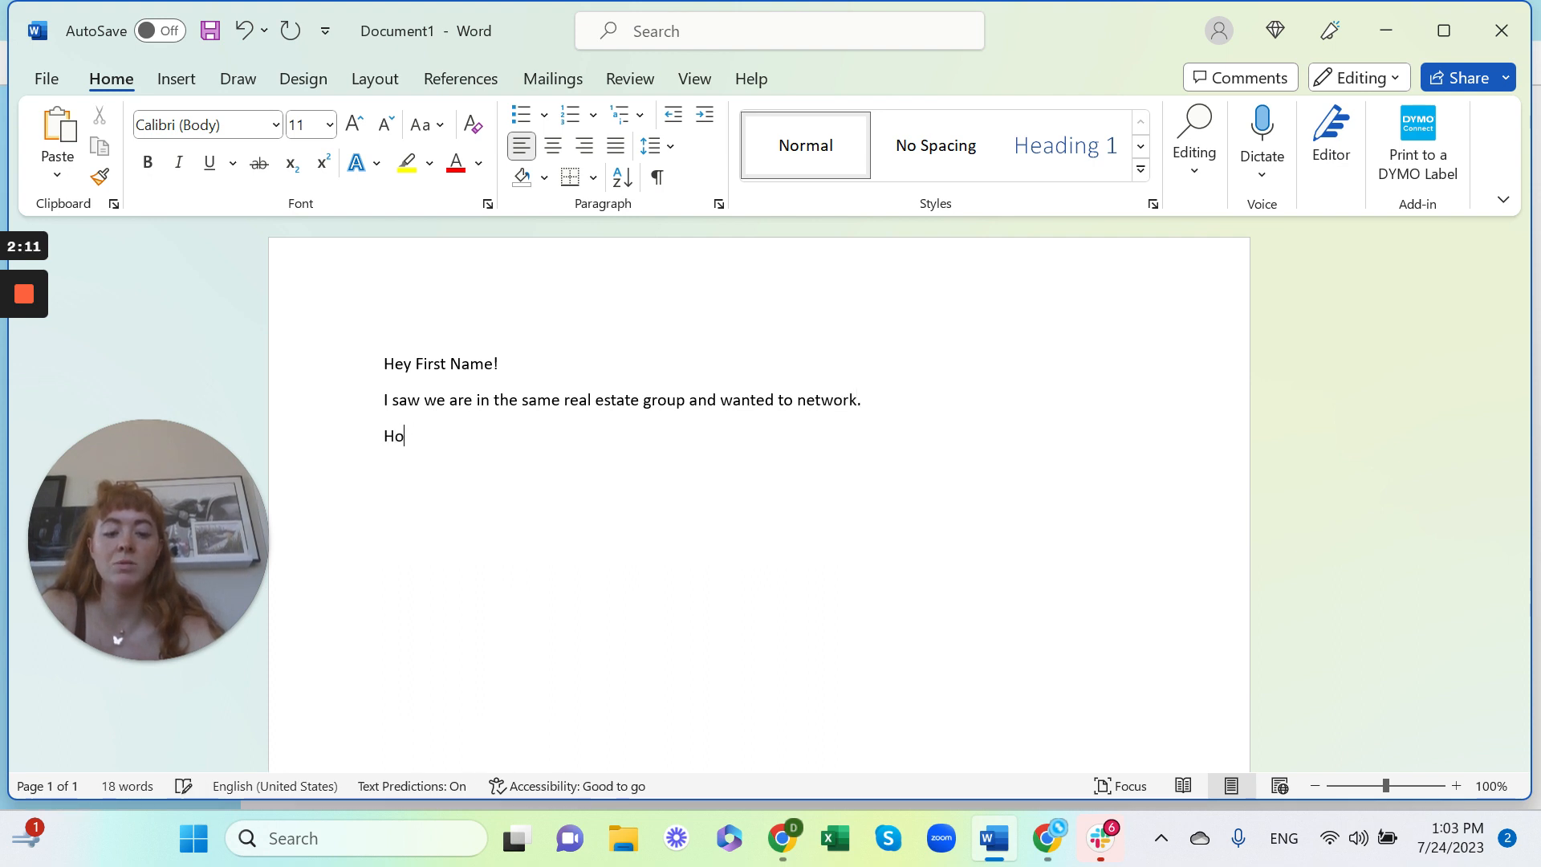
pyautogui.write("w's busi")
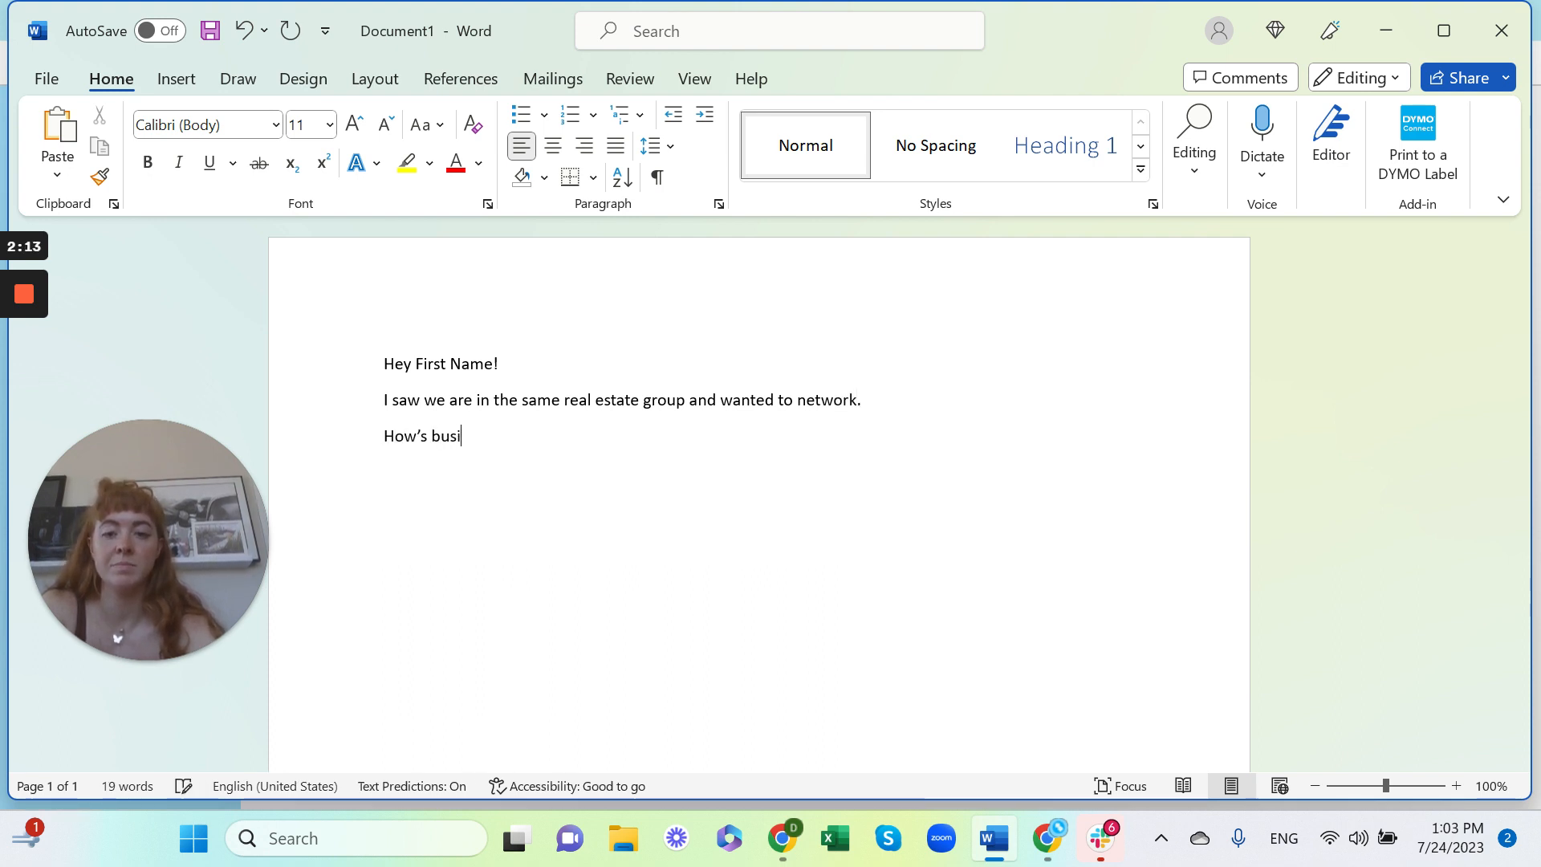
pyautogui.write('ness?')
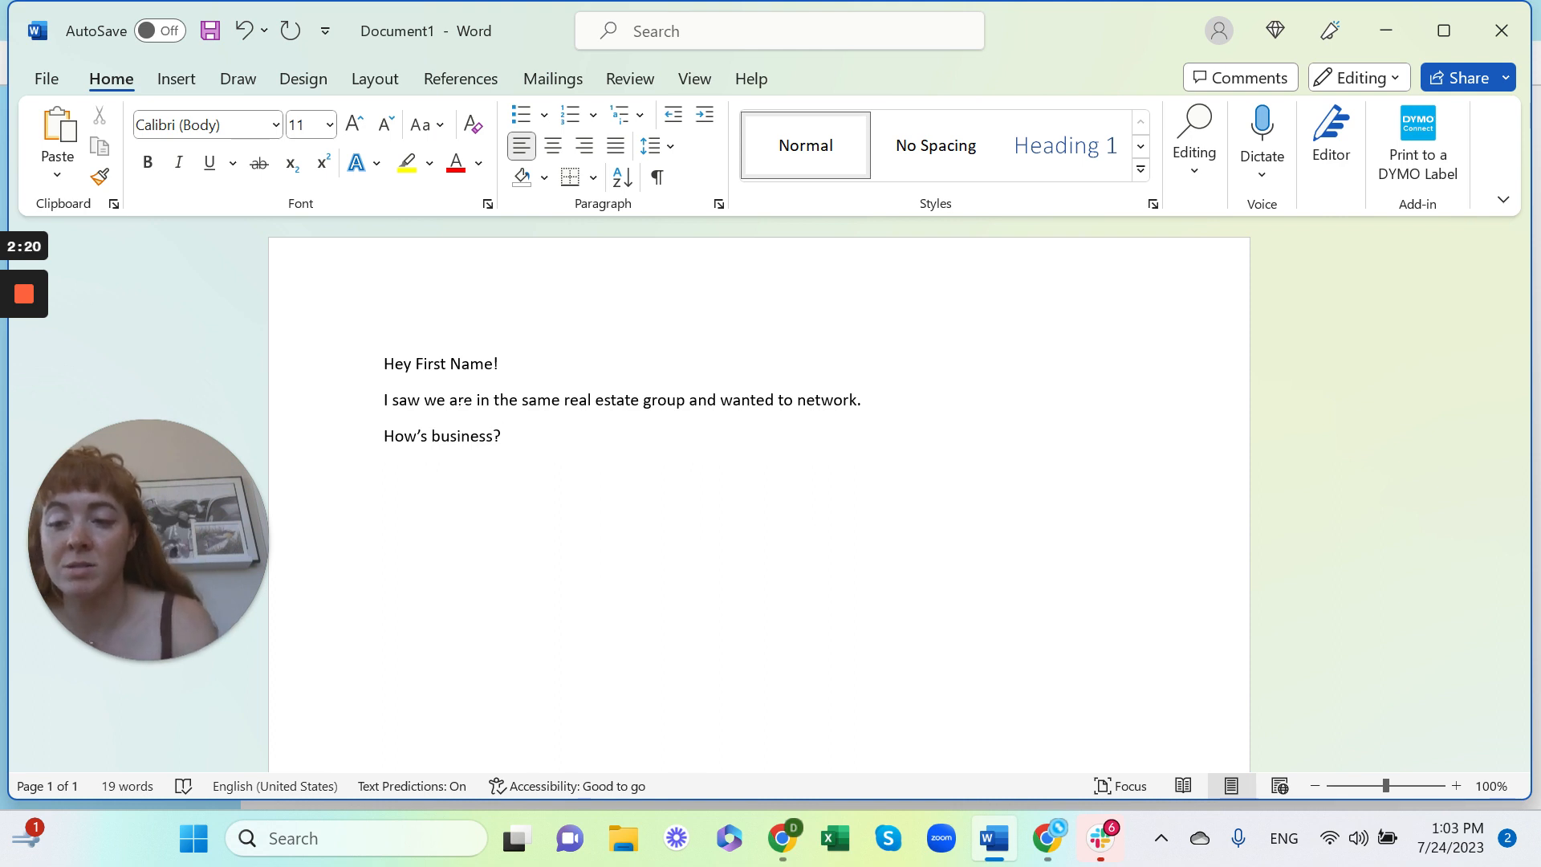
pyautogui.moveTo(501, 364); pyautogui.dragTo(396, 364)
pyautogui.click(533, 376)
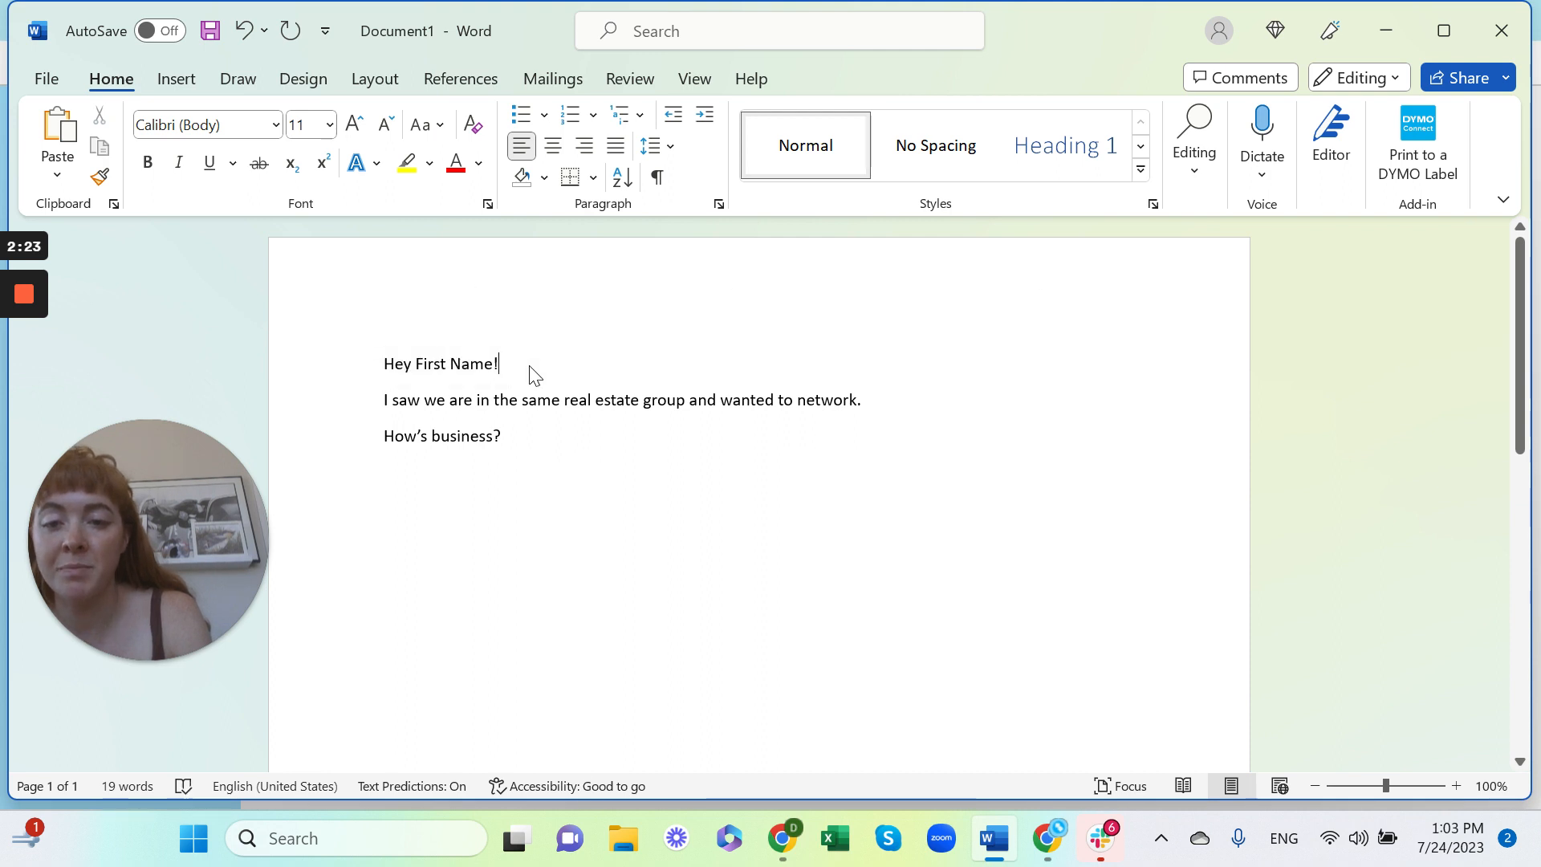
# Switch back to BluLink CRM in Chrome and title the new message segment "Hey First Name (Part 1)".
pyautogui.hotkey('alt', 'Tab')
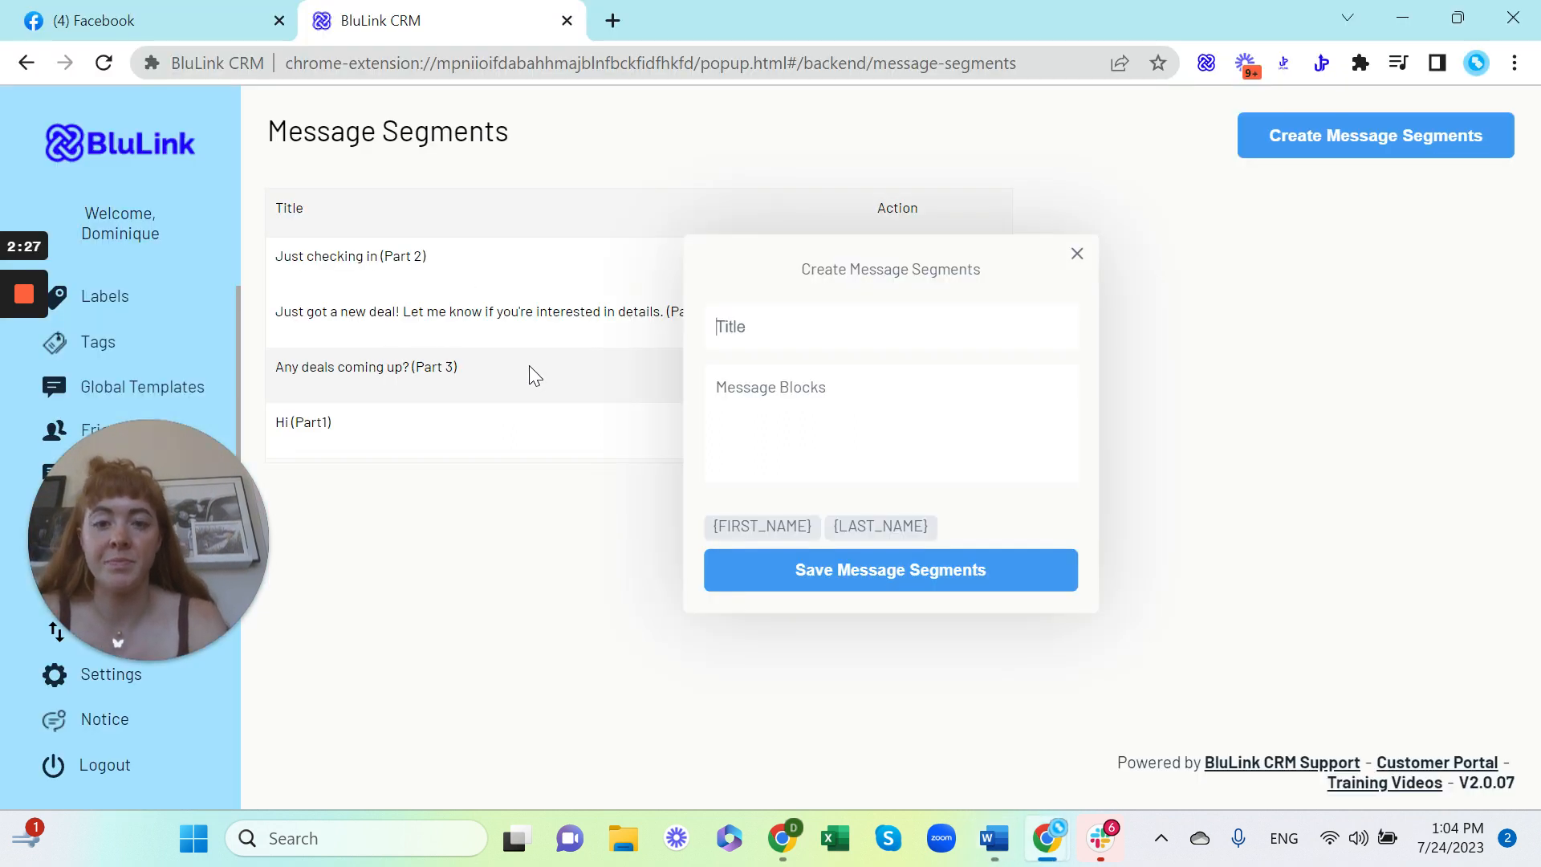
pyautogui.write('Hey')
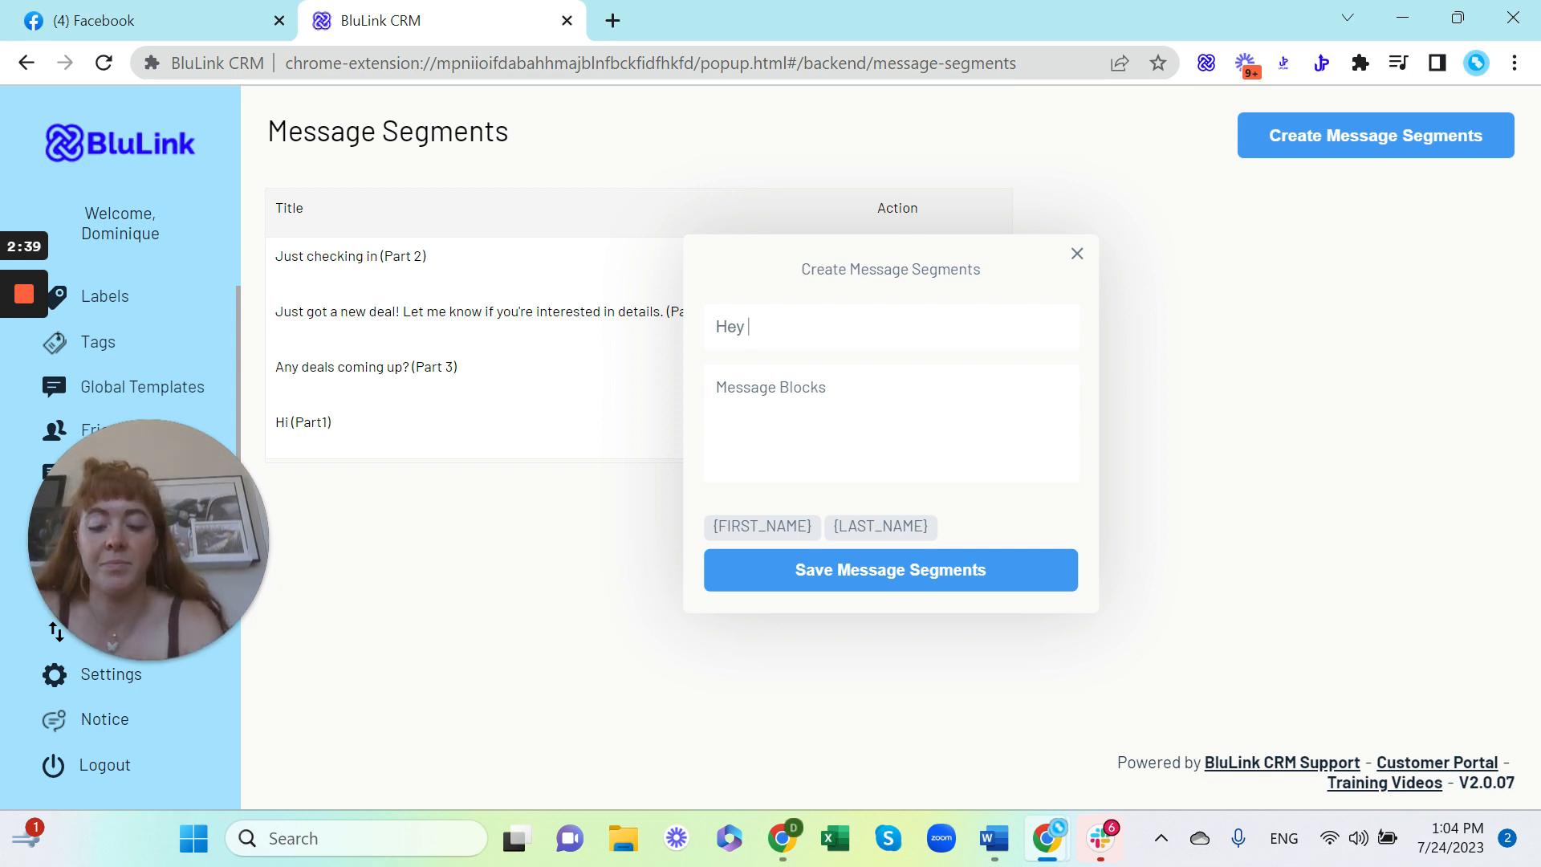
pyautogui.write('Fir')
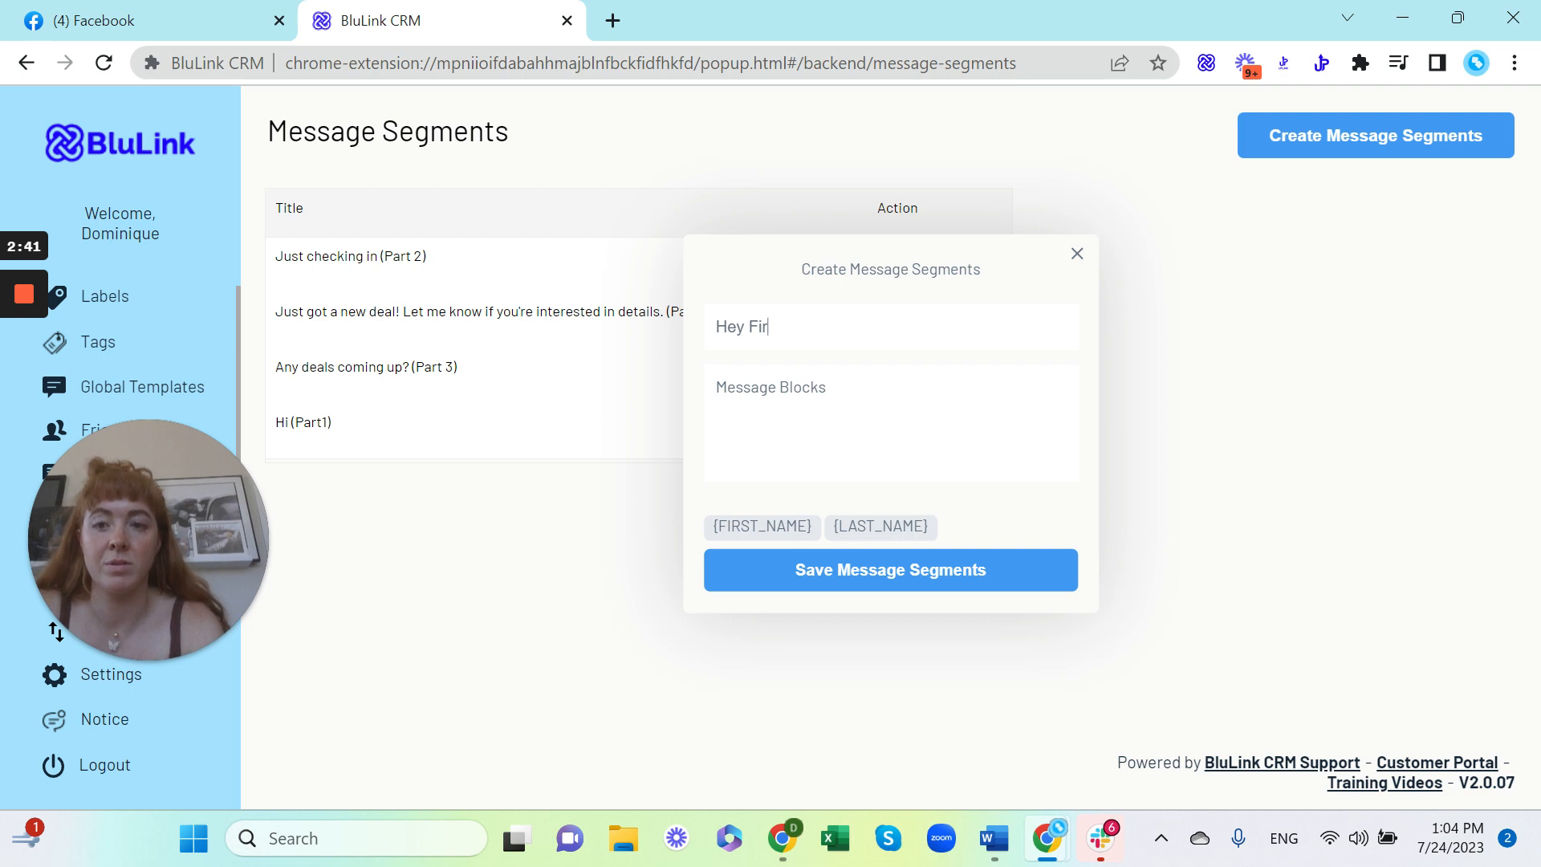
pyautogui.write('st Name')
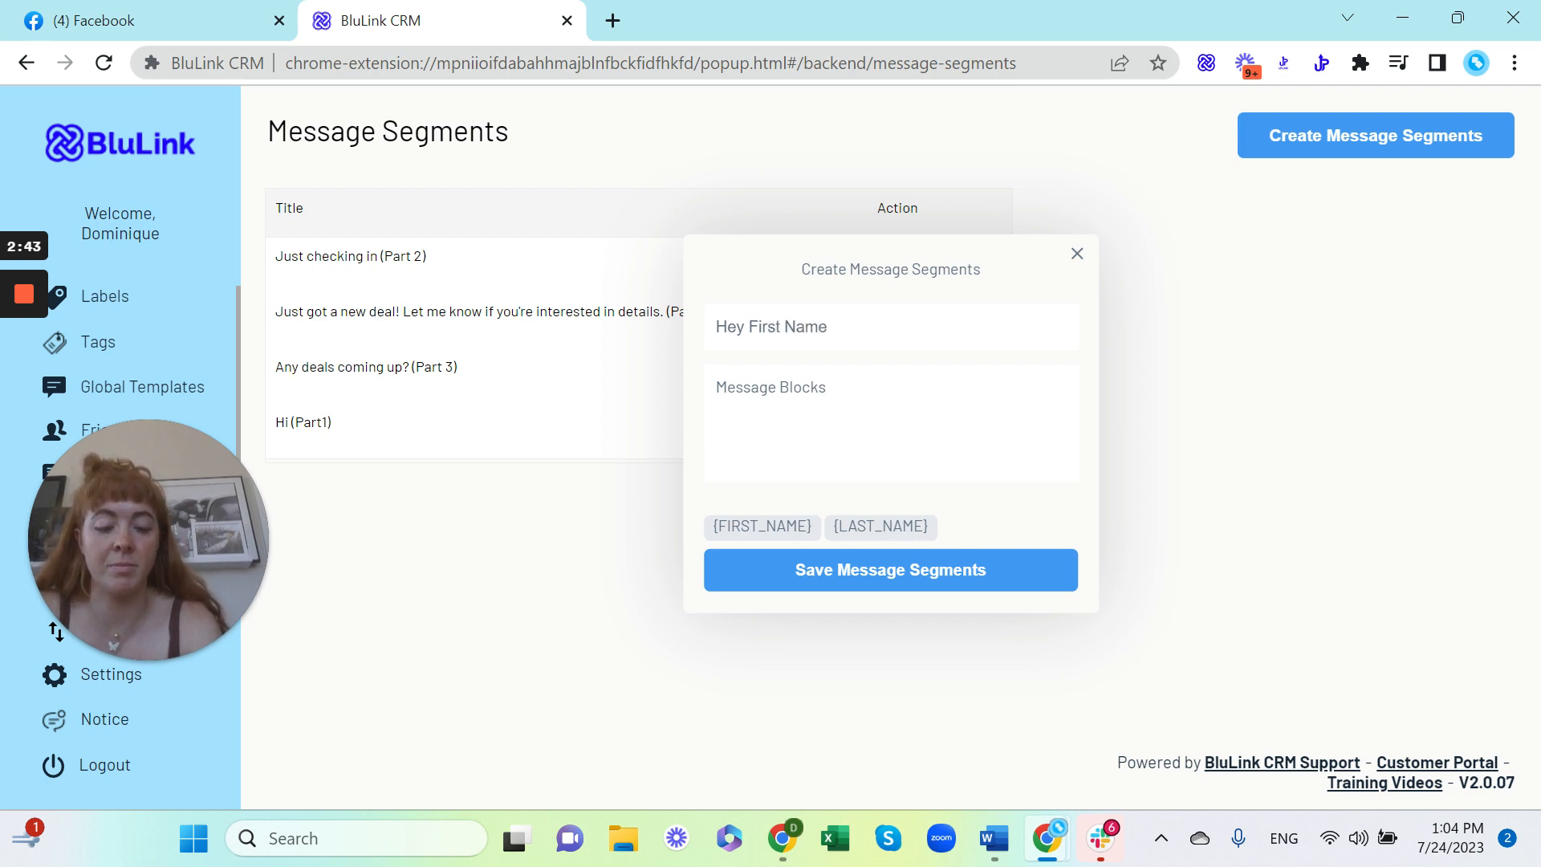
pyautogui.write(' (')
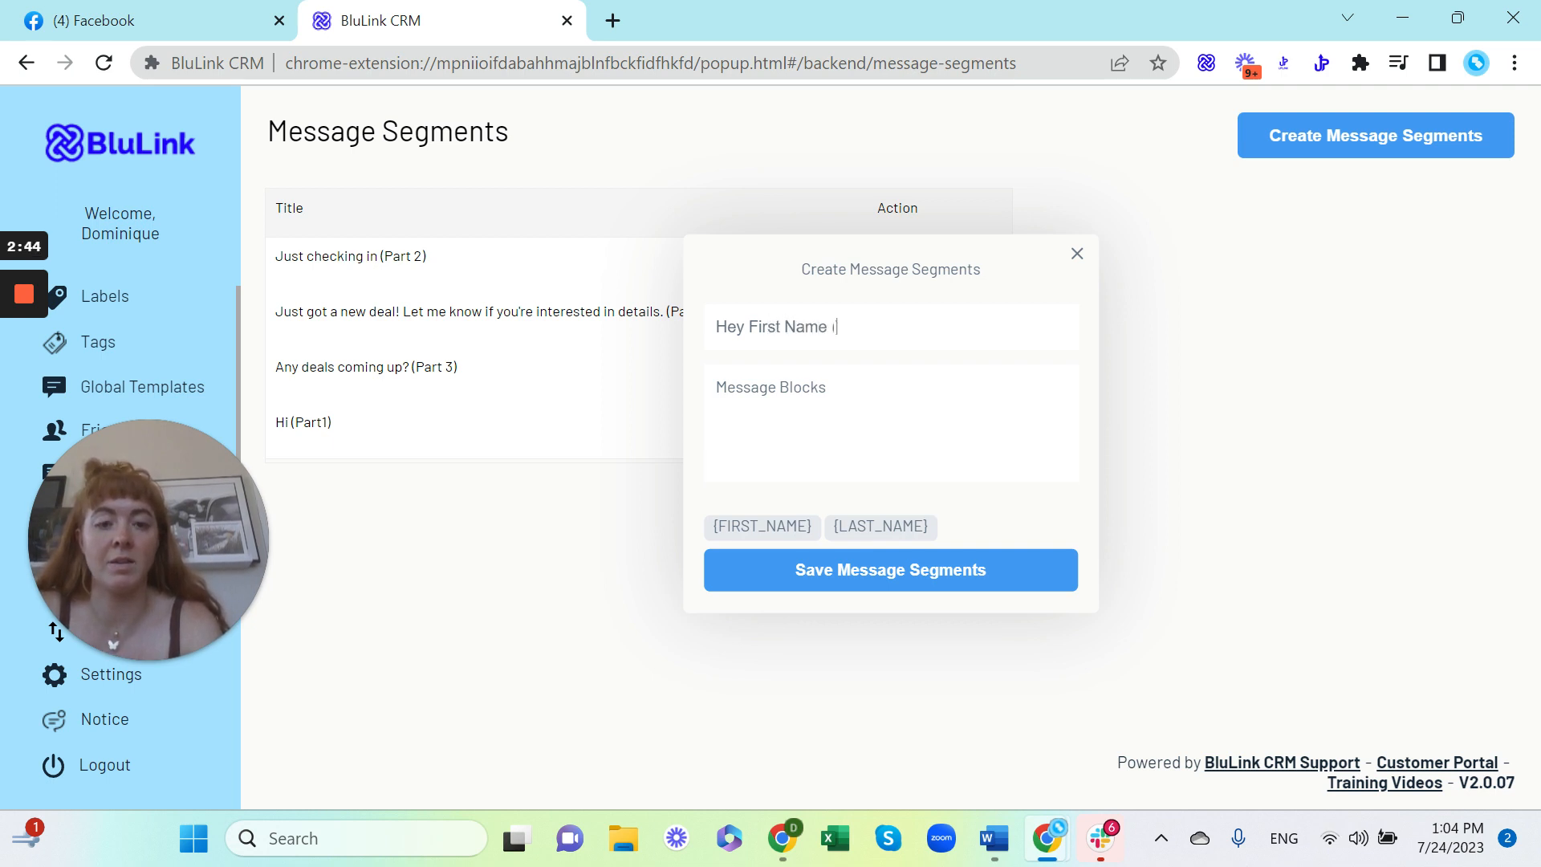
pyautogui.write('Part 1)')
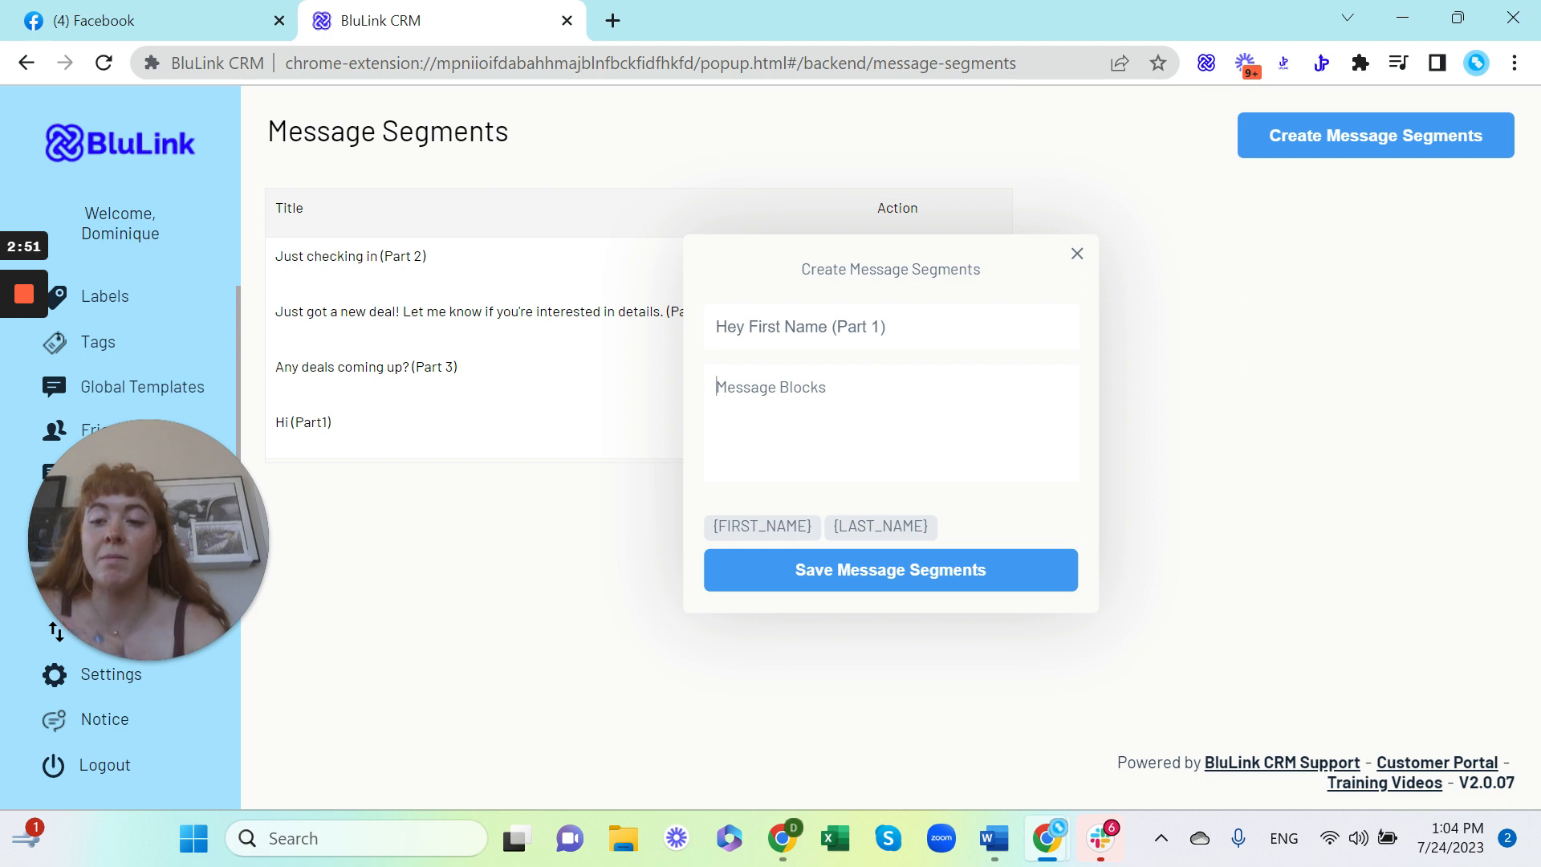
# Add the message block "Hey {FIRST_NAME}!" to the segment, using the first-name placeholder.
pyautogui.write('He')
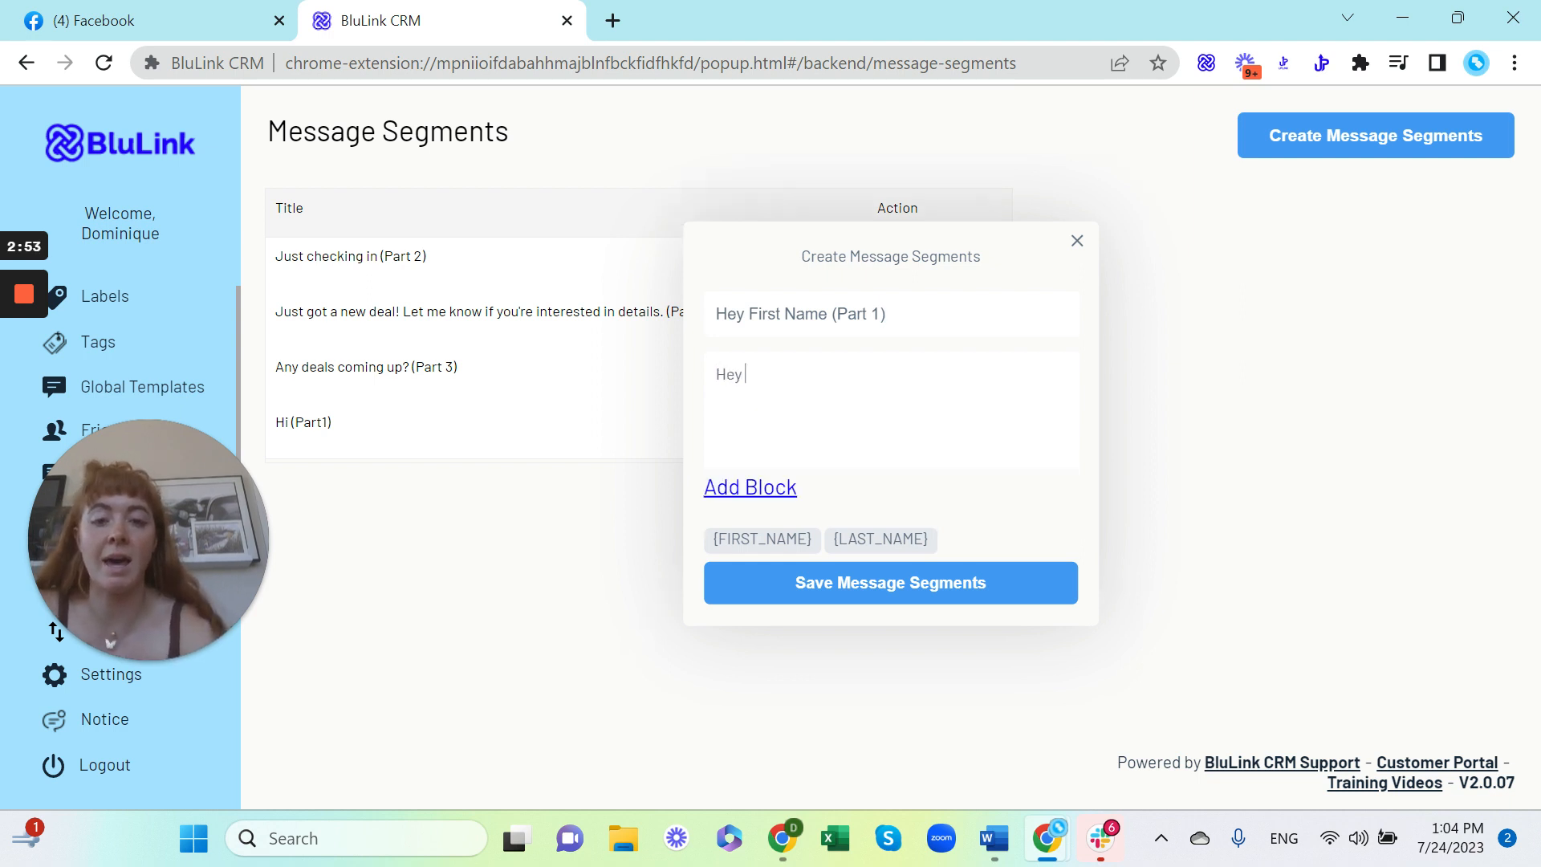
pyautogui.write('y')
pyautogui.click(760, 539)
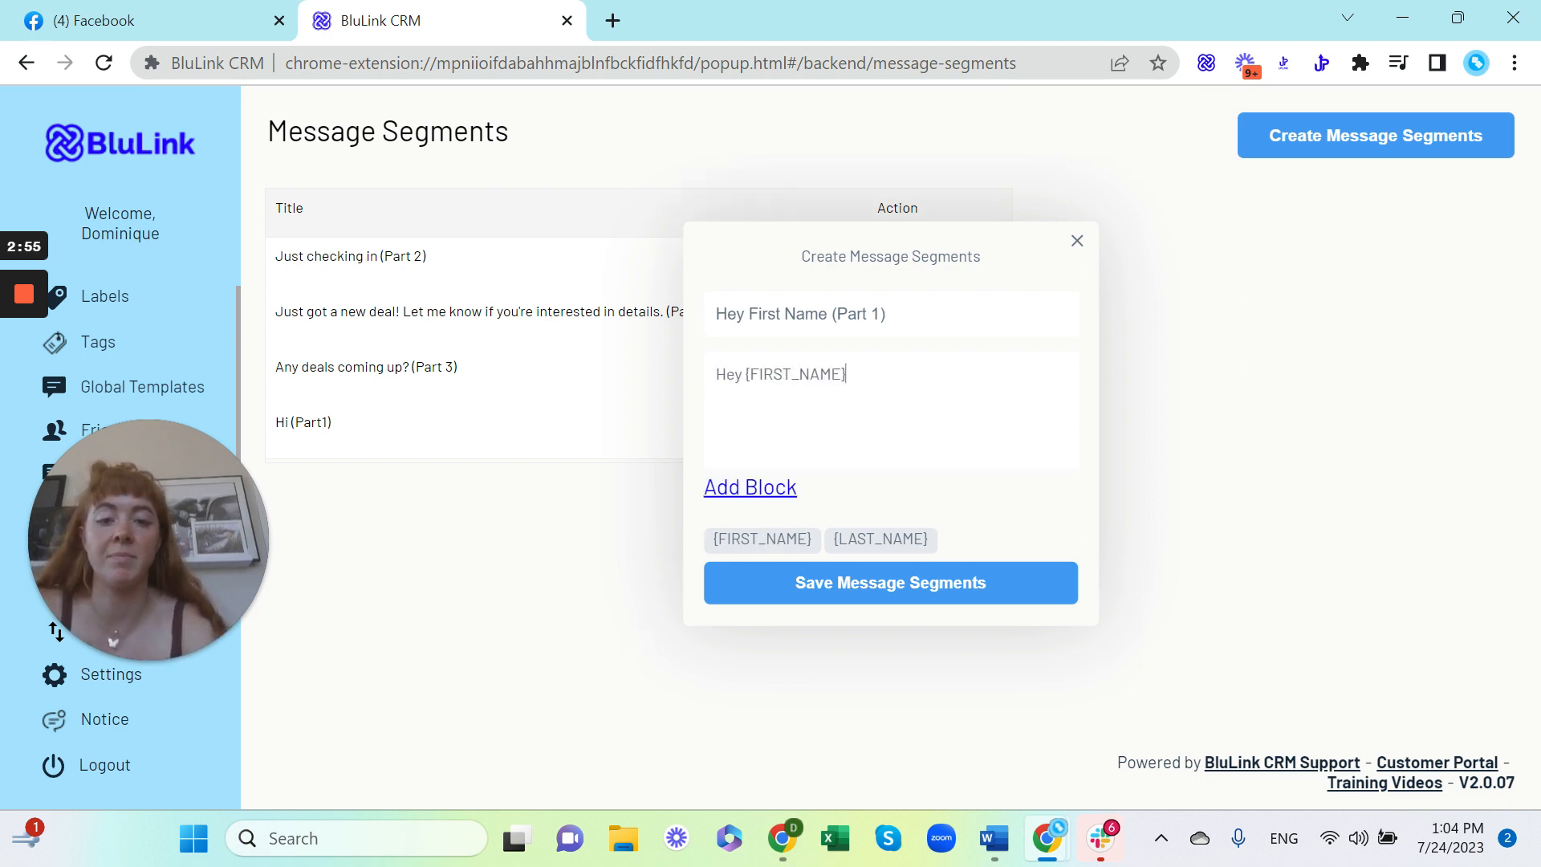
pyautogui.write('!')
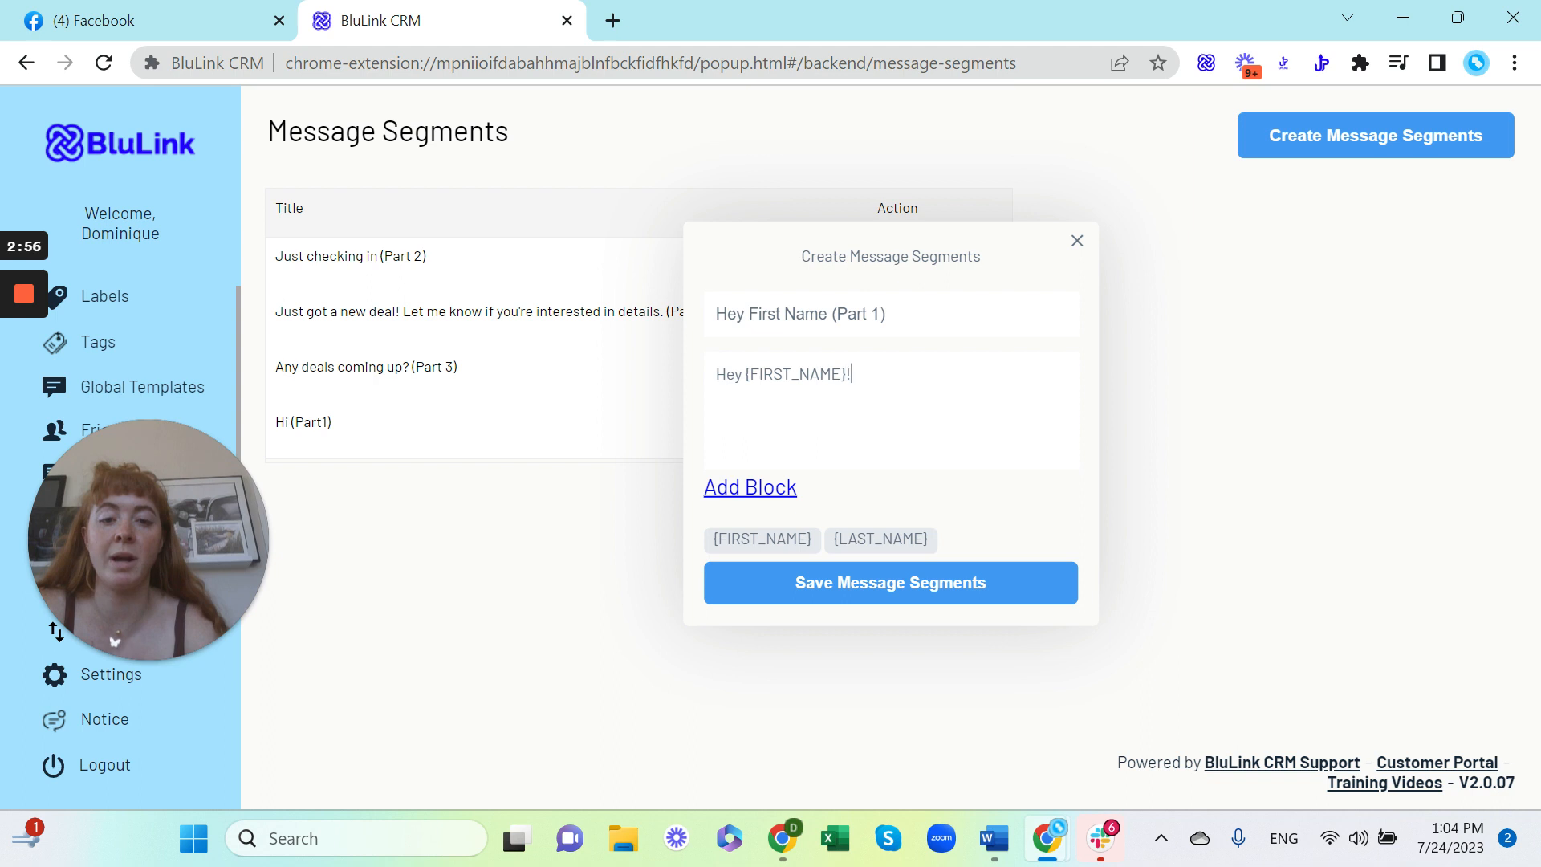
pyautogui.click(742, 490)
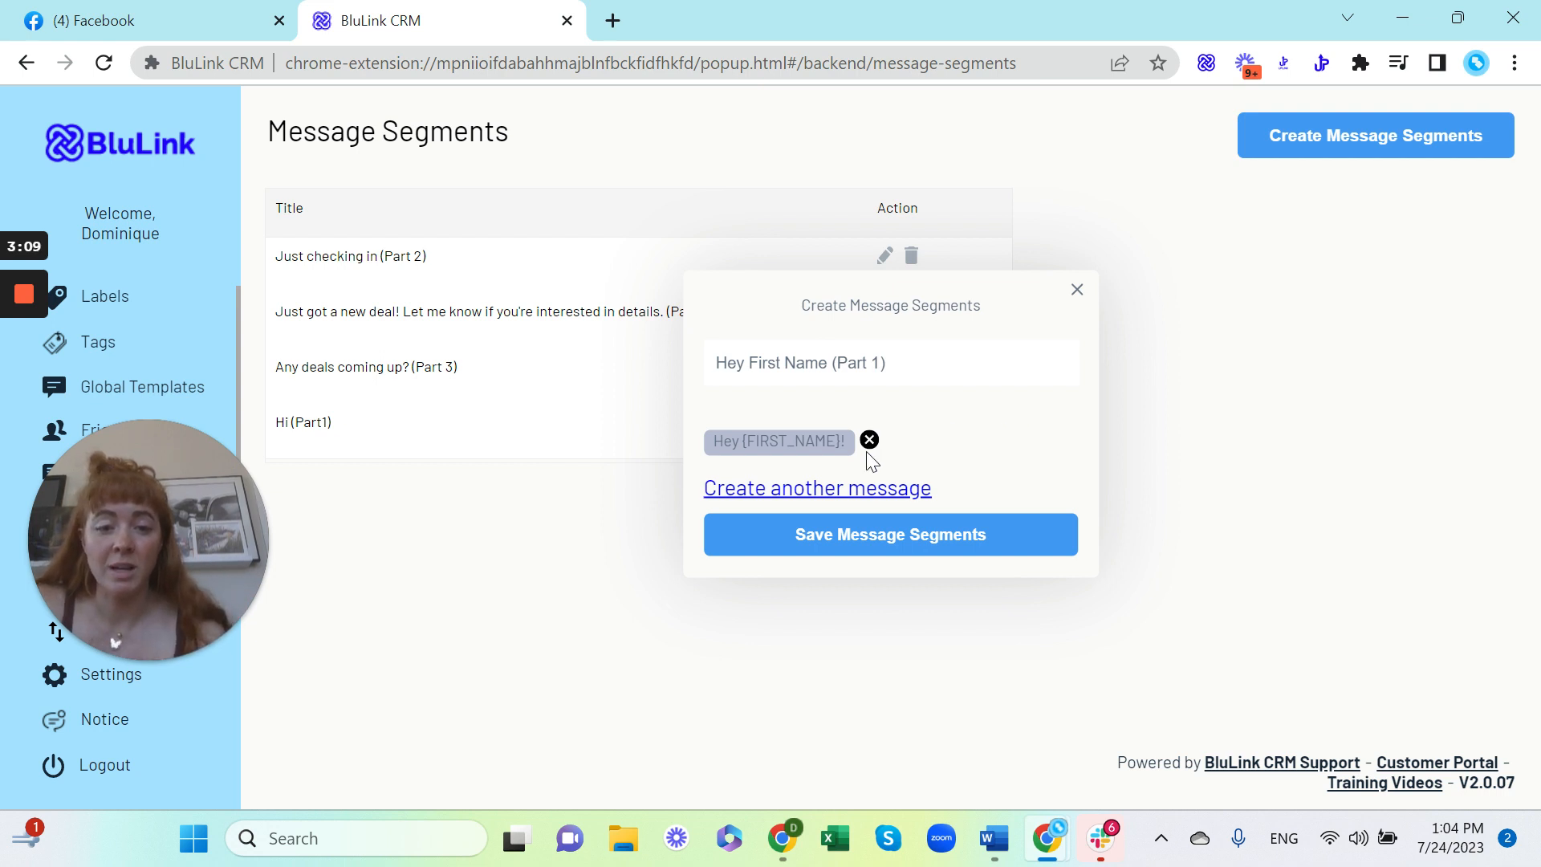
# Create another message block reading "Hi {FIRST_NAME}!" as a second variation of the greeting.
pyautogui.click(791, 488)
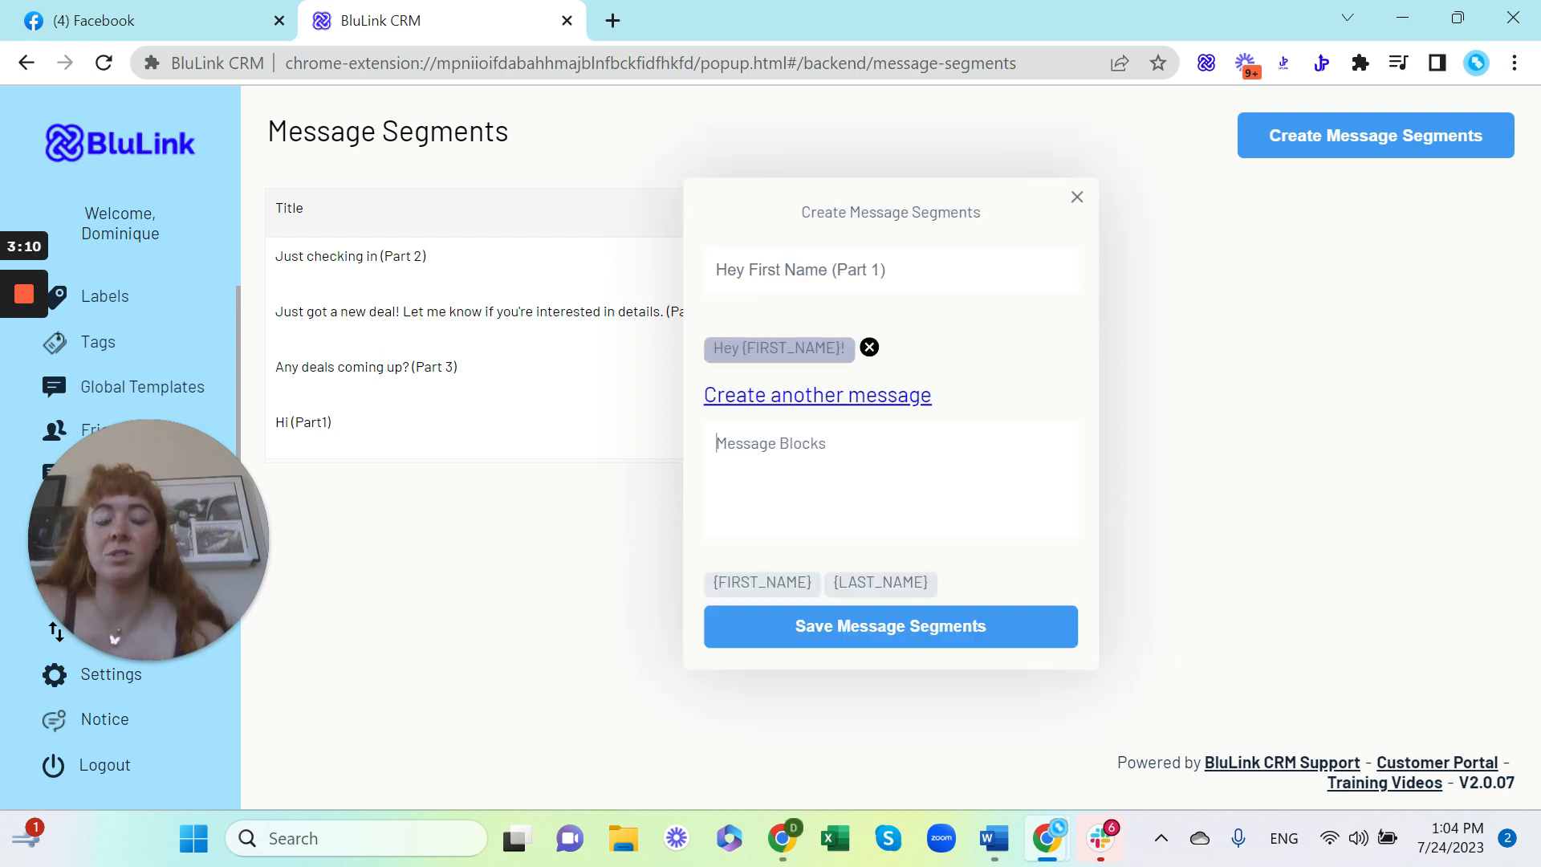
pyautogui.write('Hi')
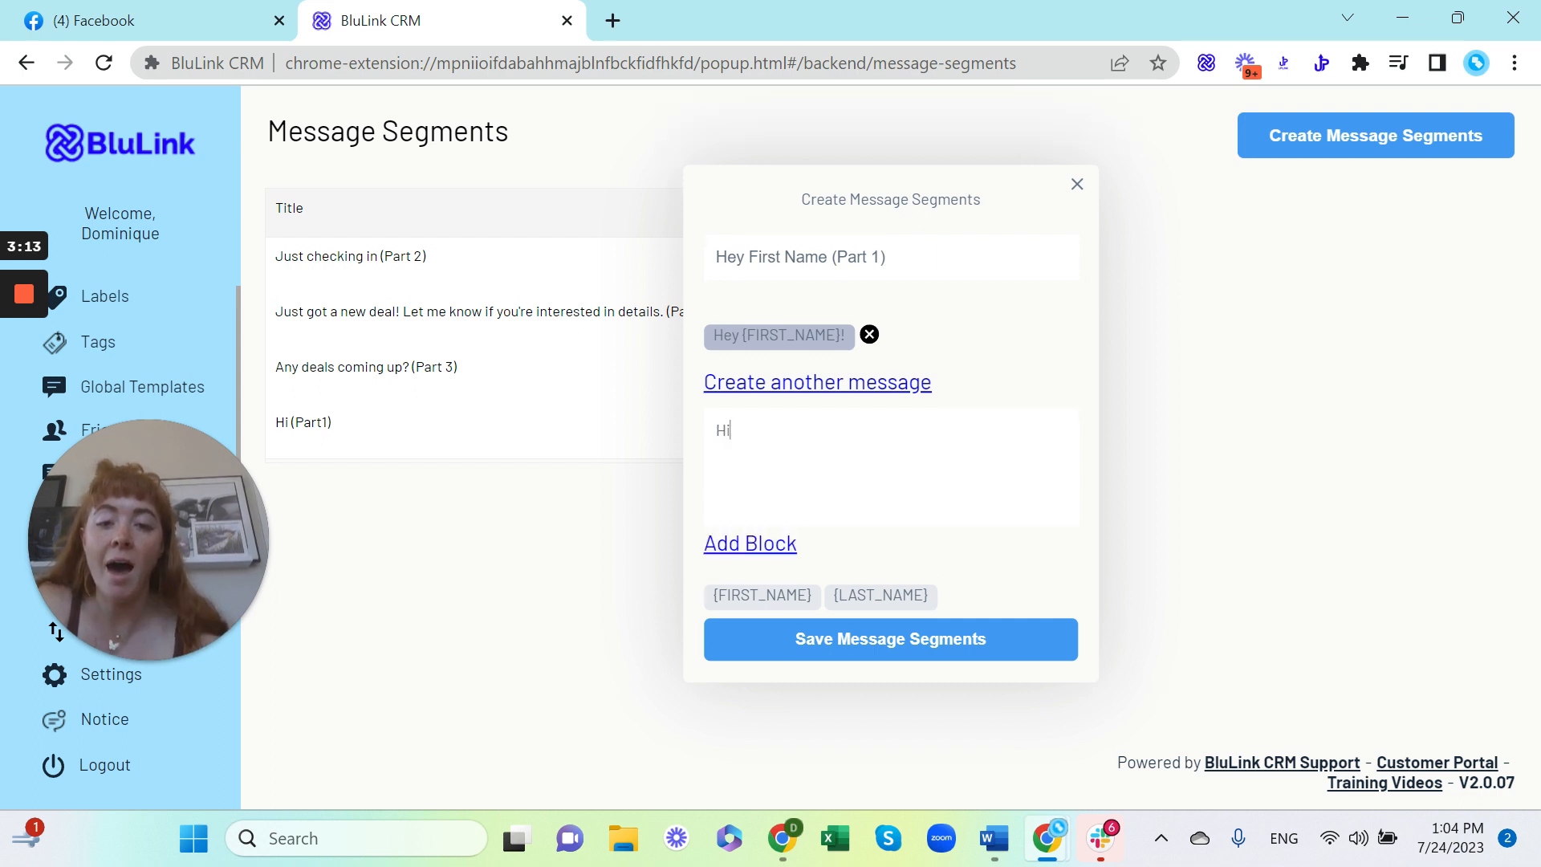
pyautogui.click(791, 594)
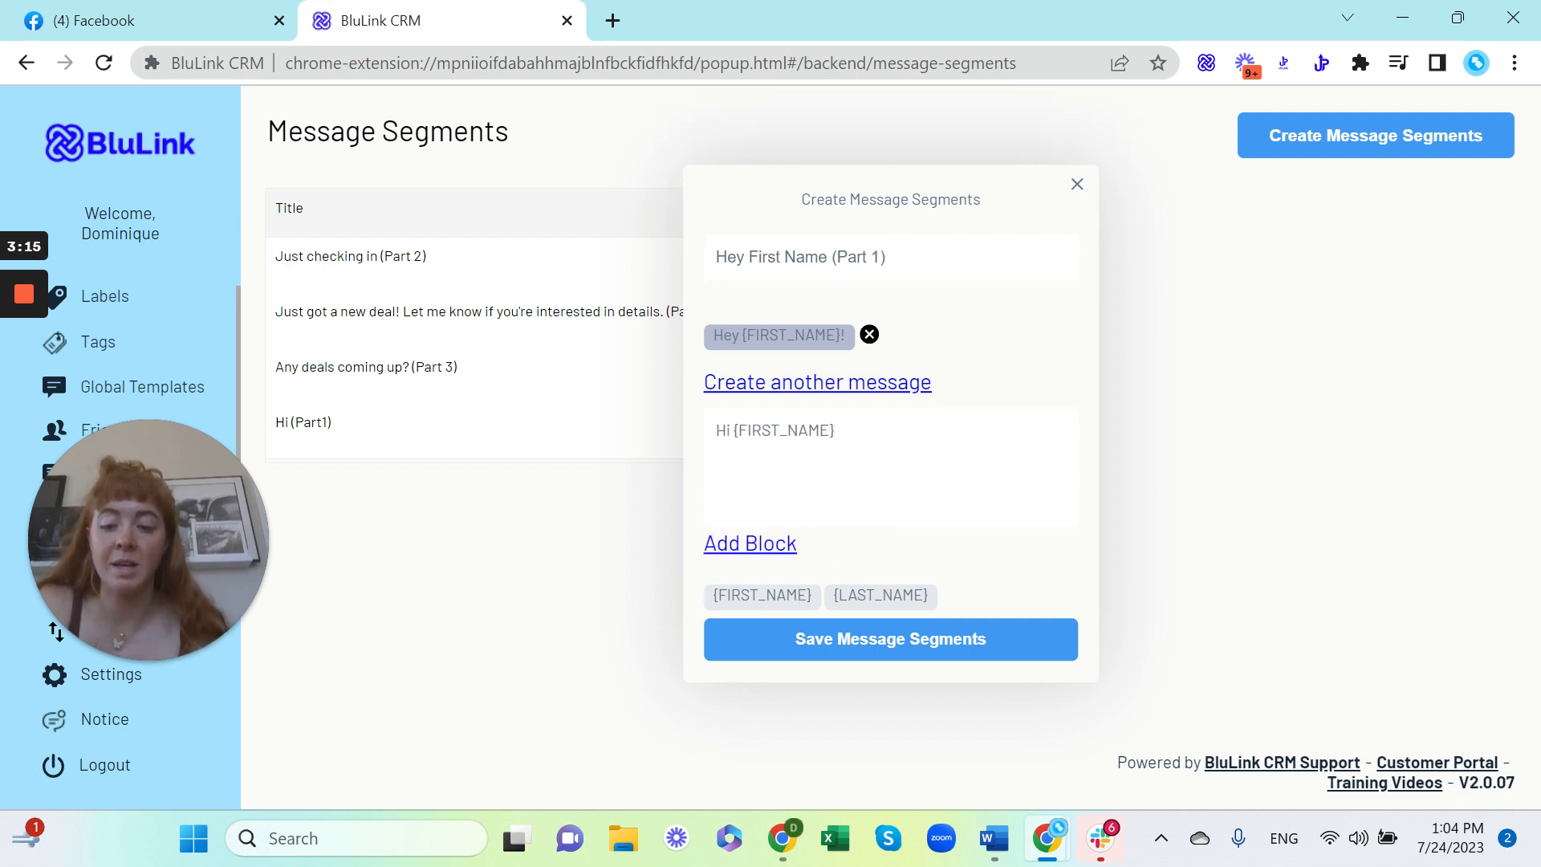
pyautogui.write('!')
pyautogui.click(754, 547)
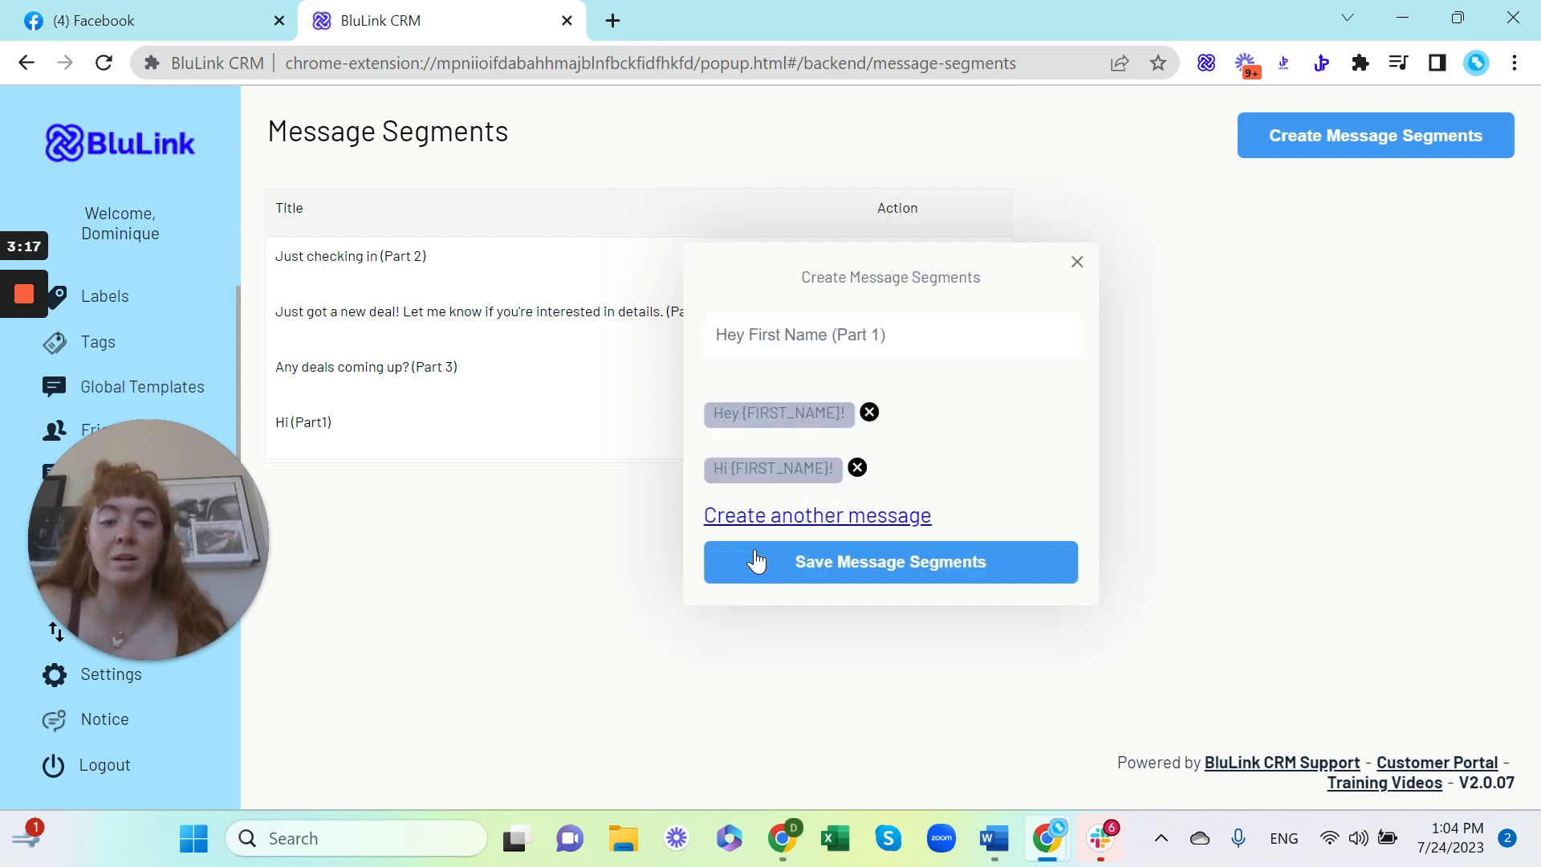
# Add a third message block reading "Hey {FIRST_NAME}," with the first-name placeholder and save the message segment.
pyautogui.click(791, 517)
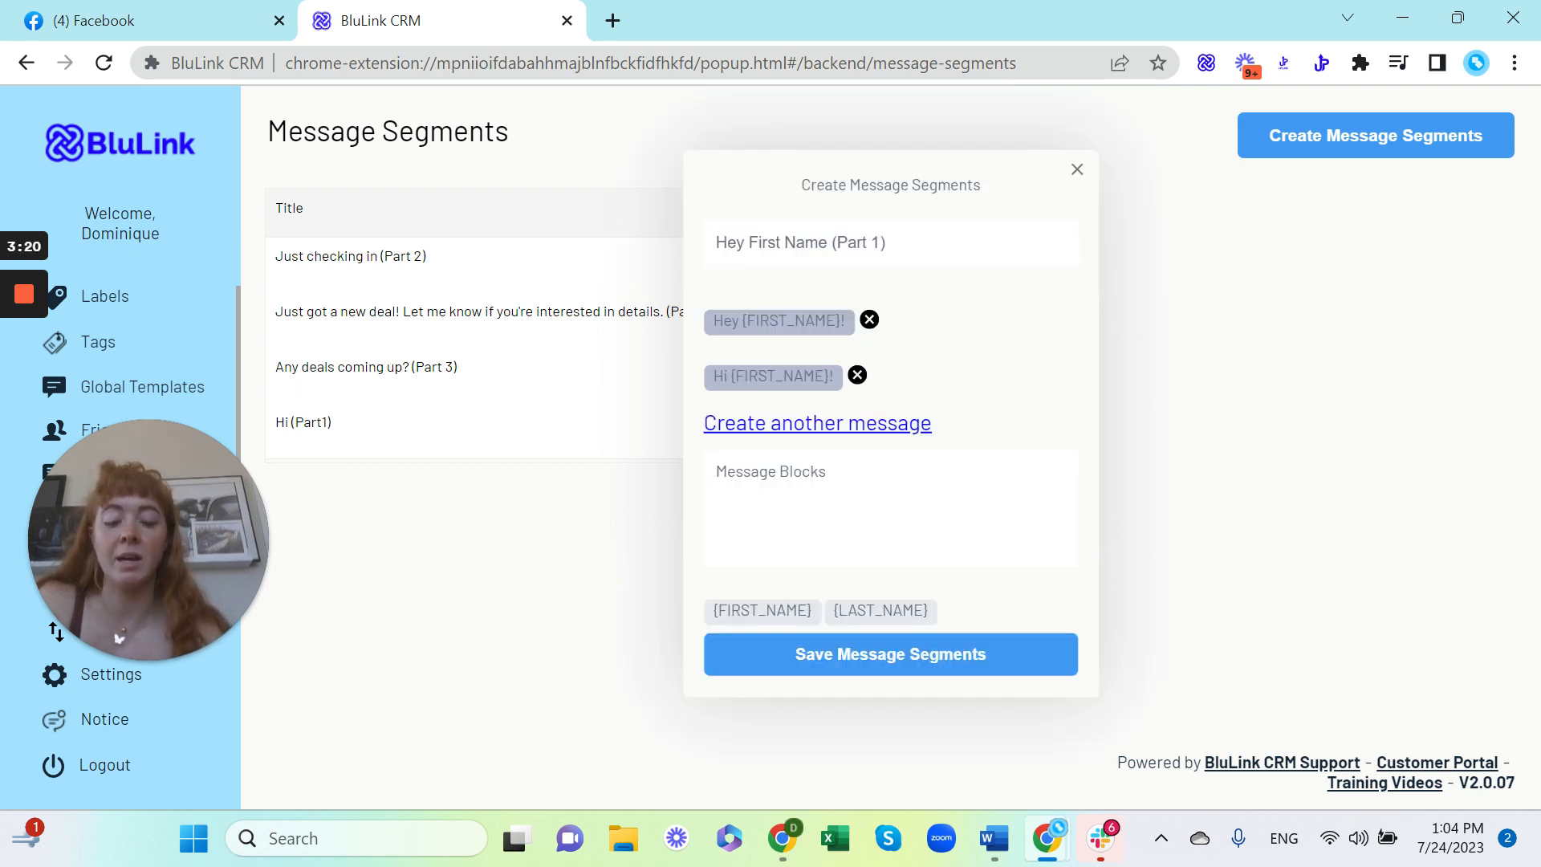
pyautogui.write('Hey')
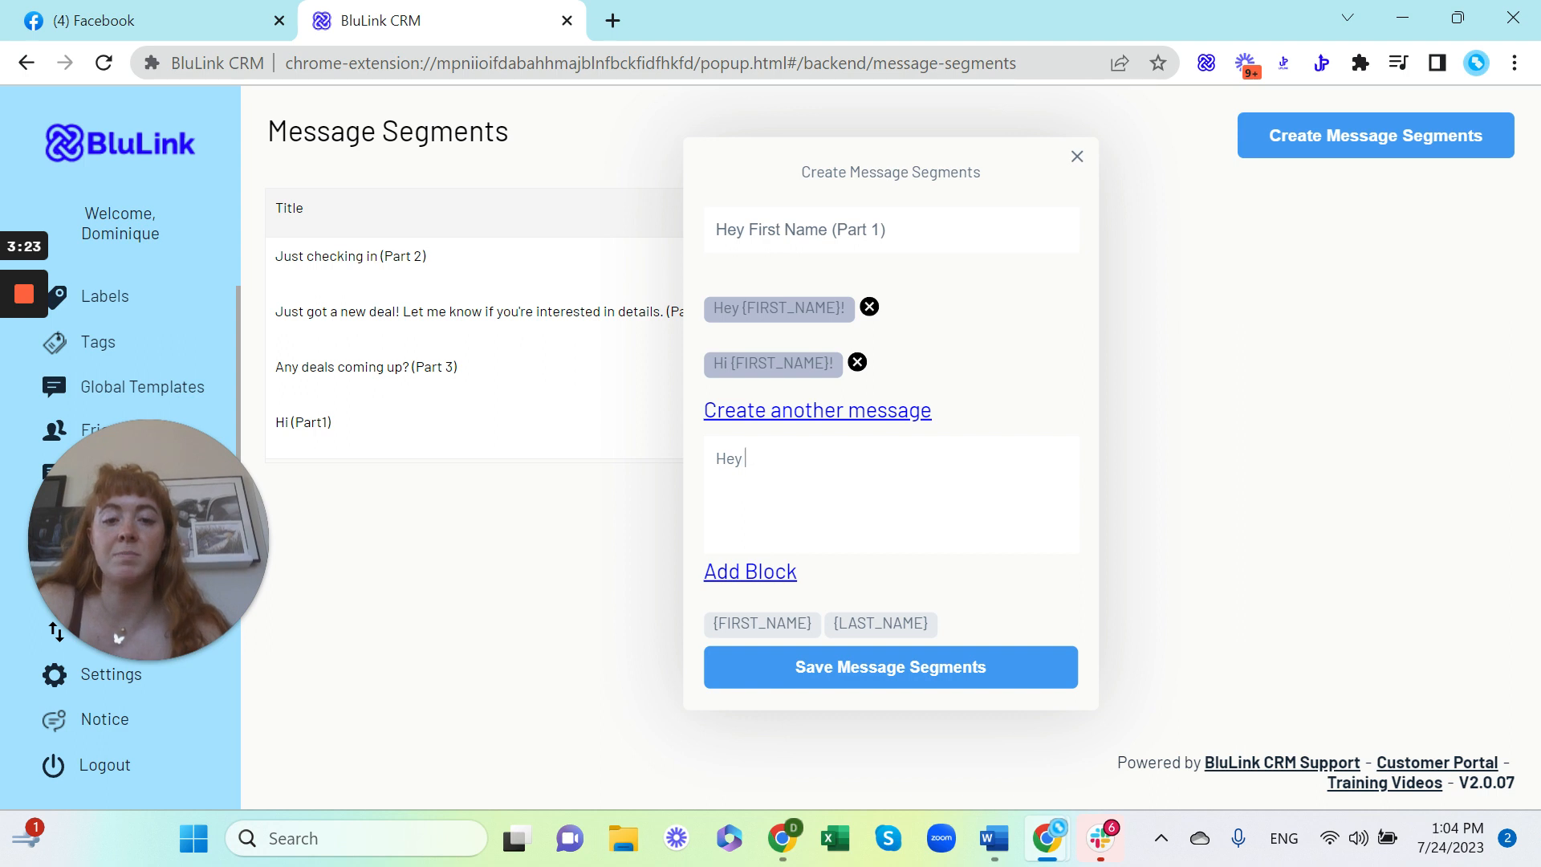
pyautogui.click(745, 624)
pyautogui.write(',')
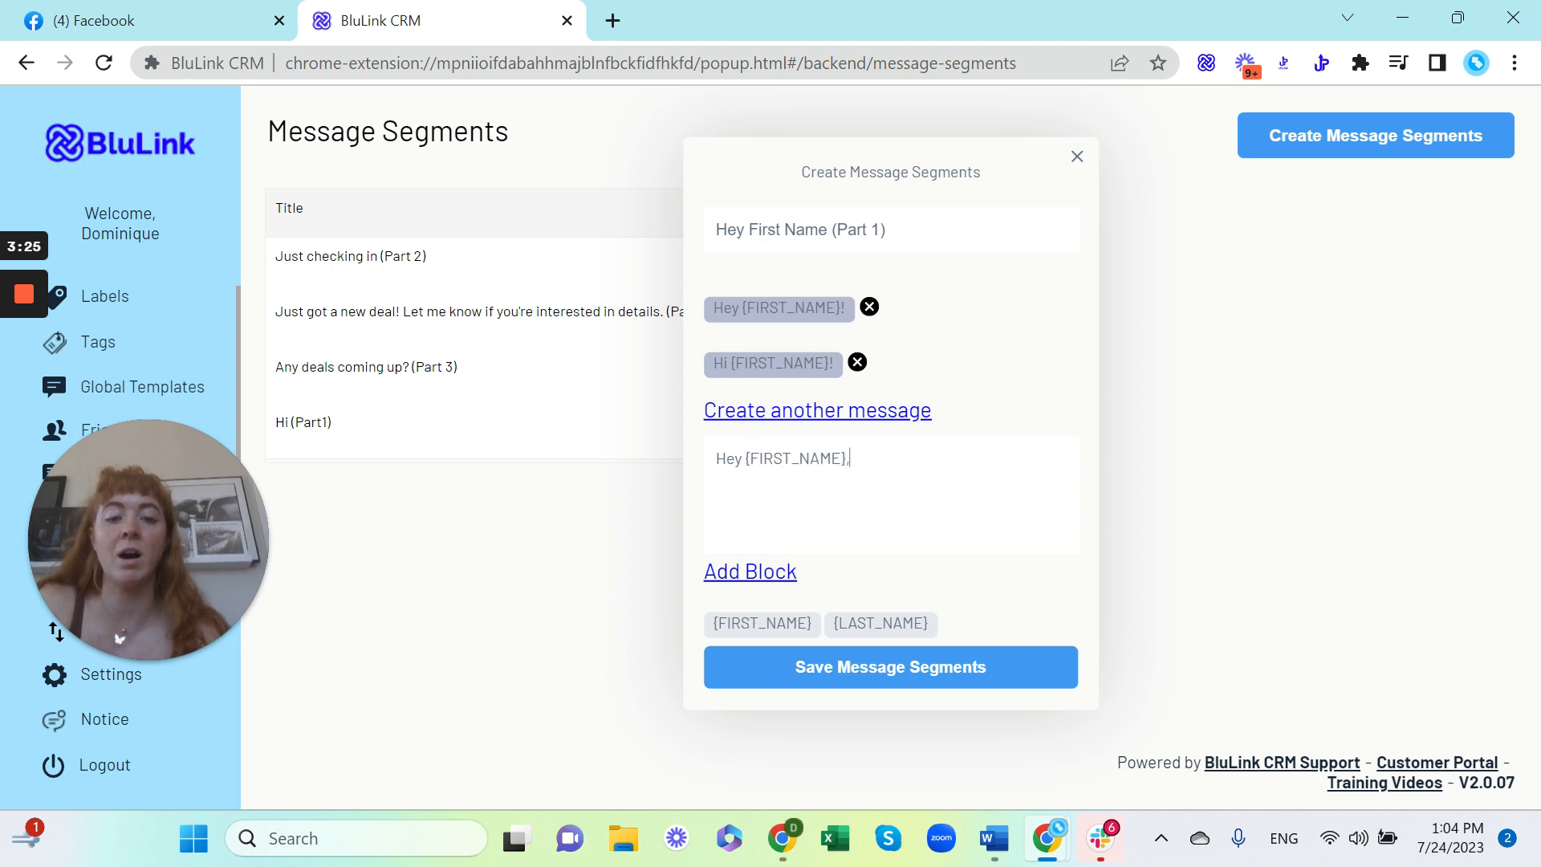
pyautogui.click(785, 578)
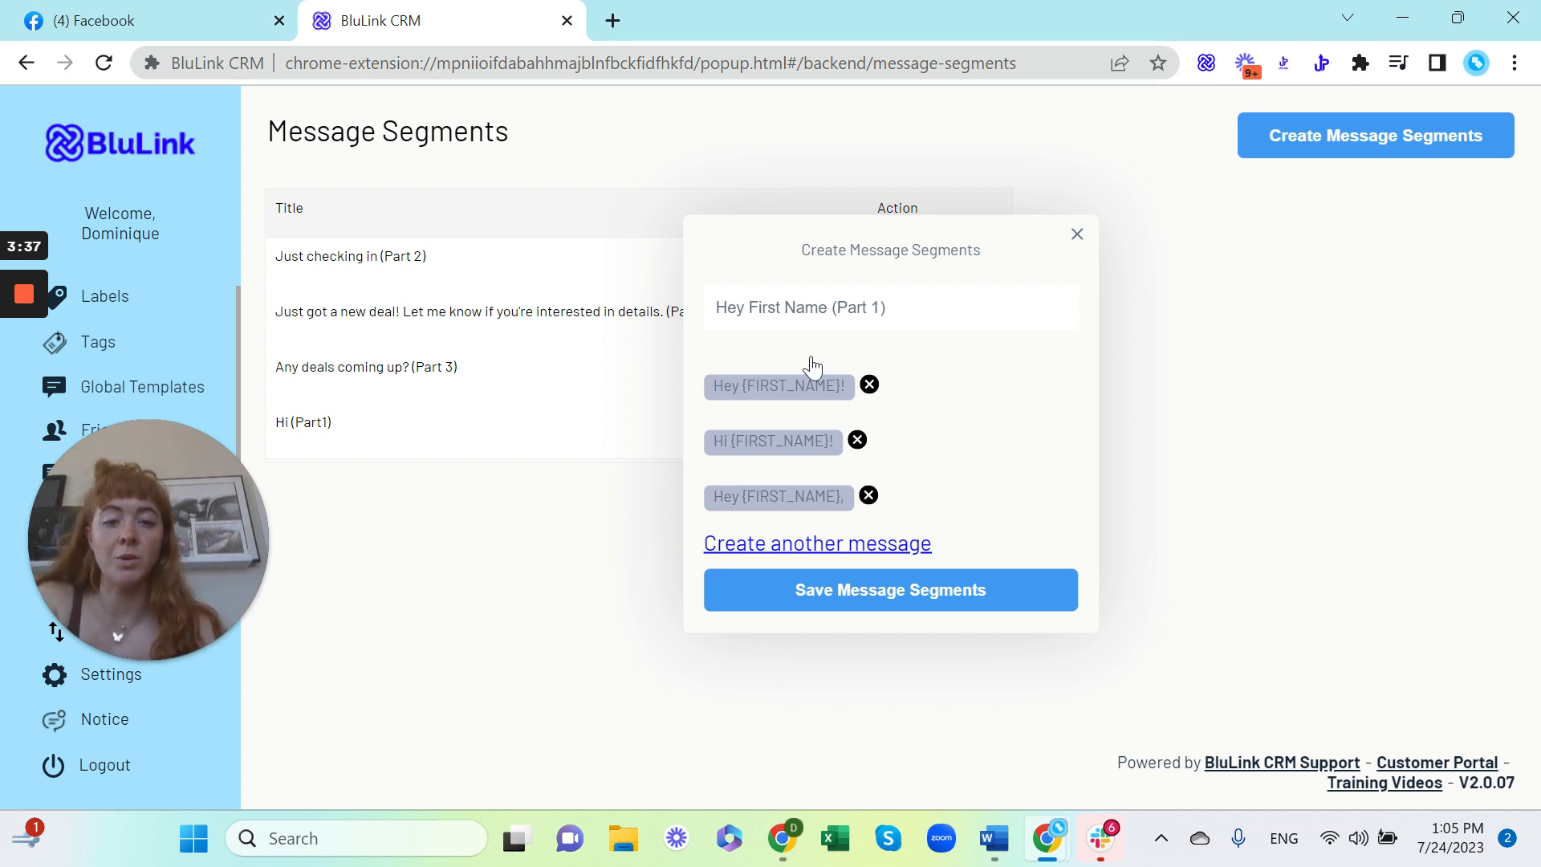
pyautogui.click(904, 603)
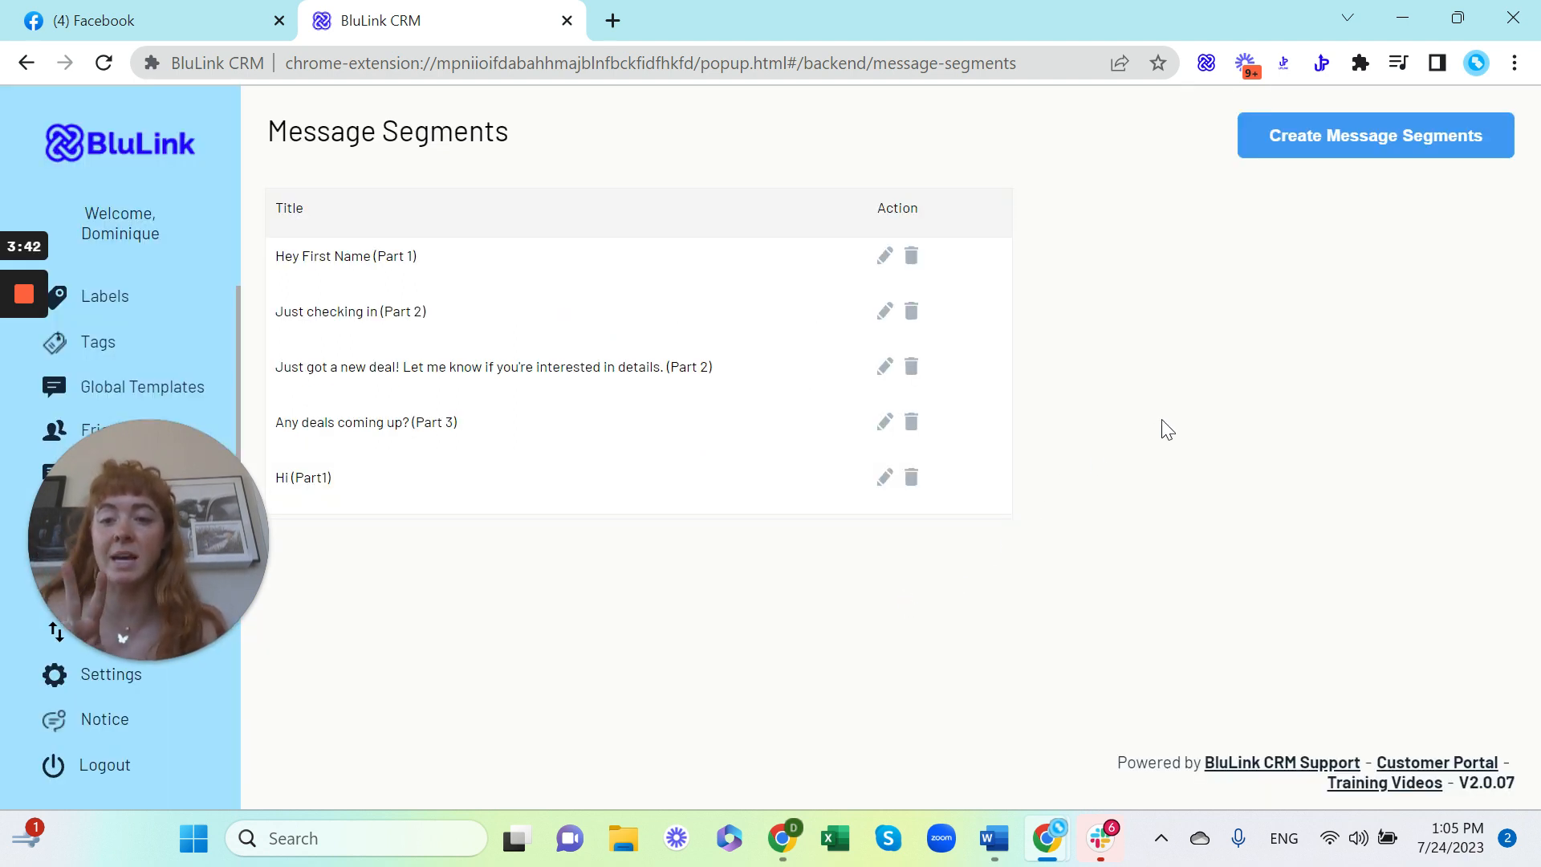
# Start a new message segment and fill its message block with the second line copied from the Word document.
pyautogui.click(1359, 148)
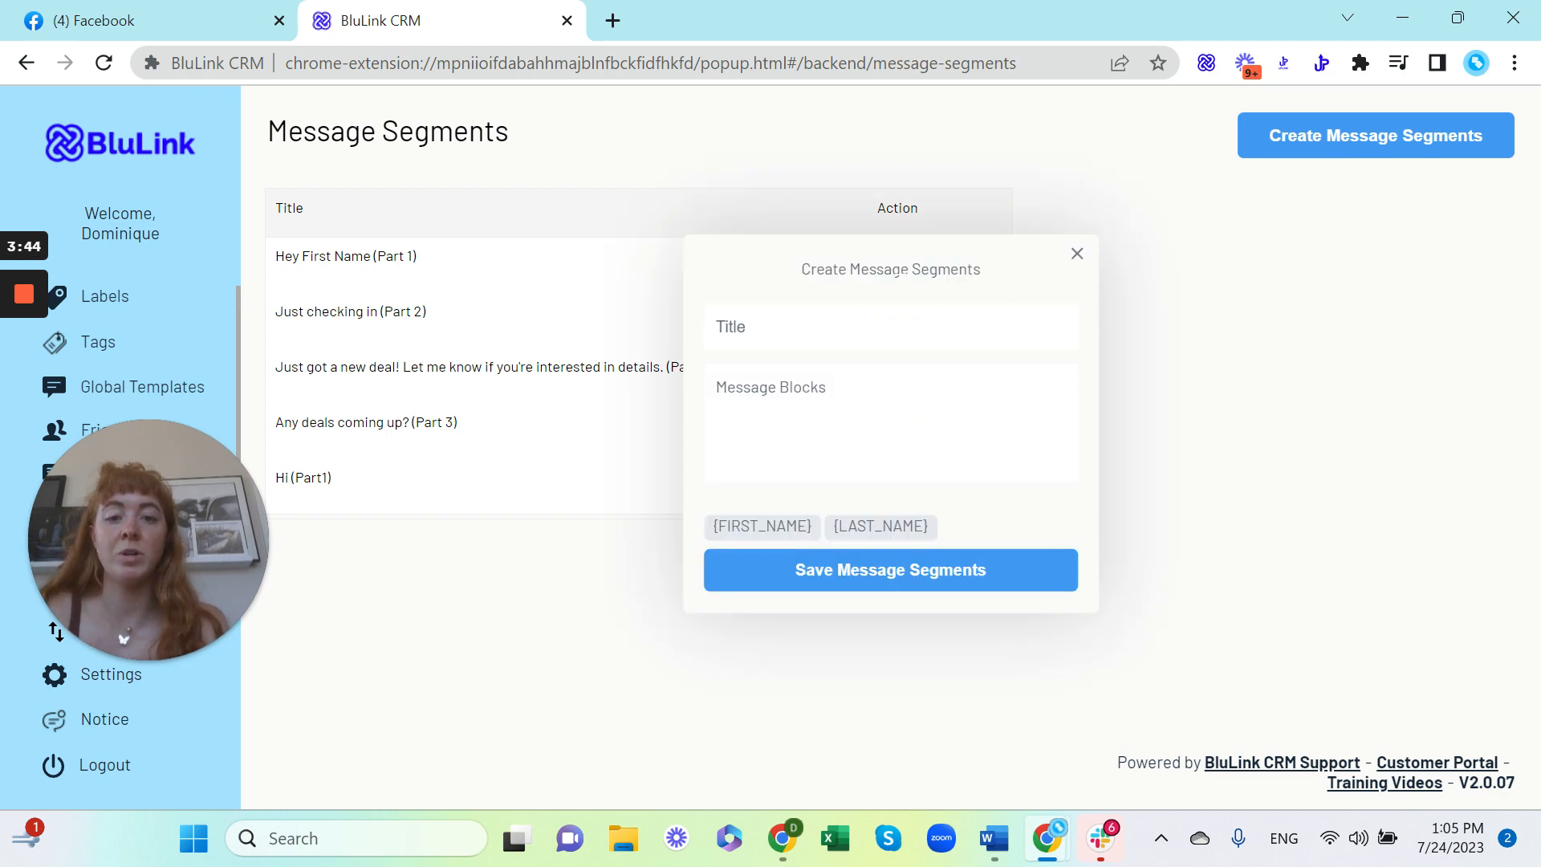
pyautogui.hotkey('alt', 'Tab')
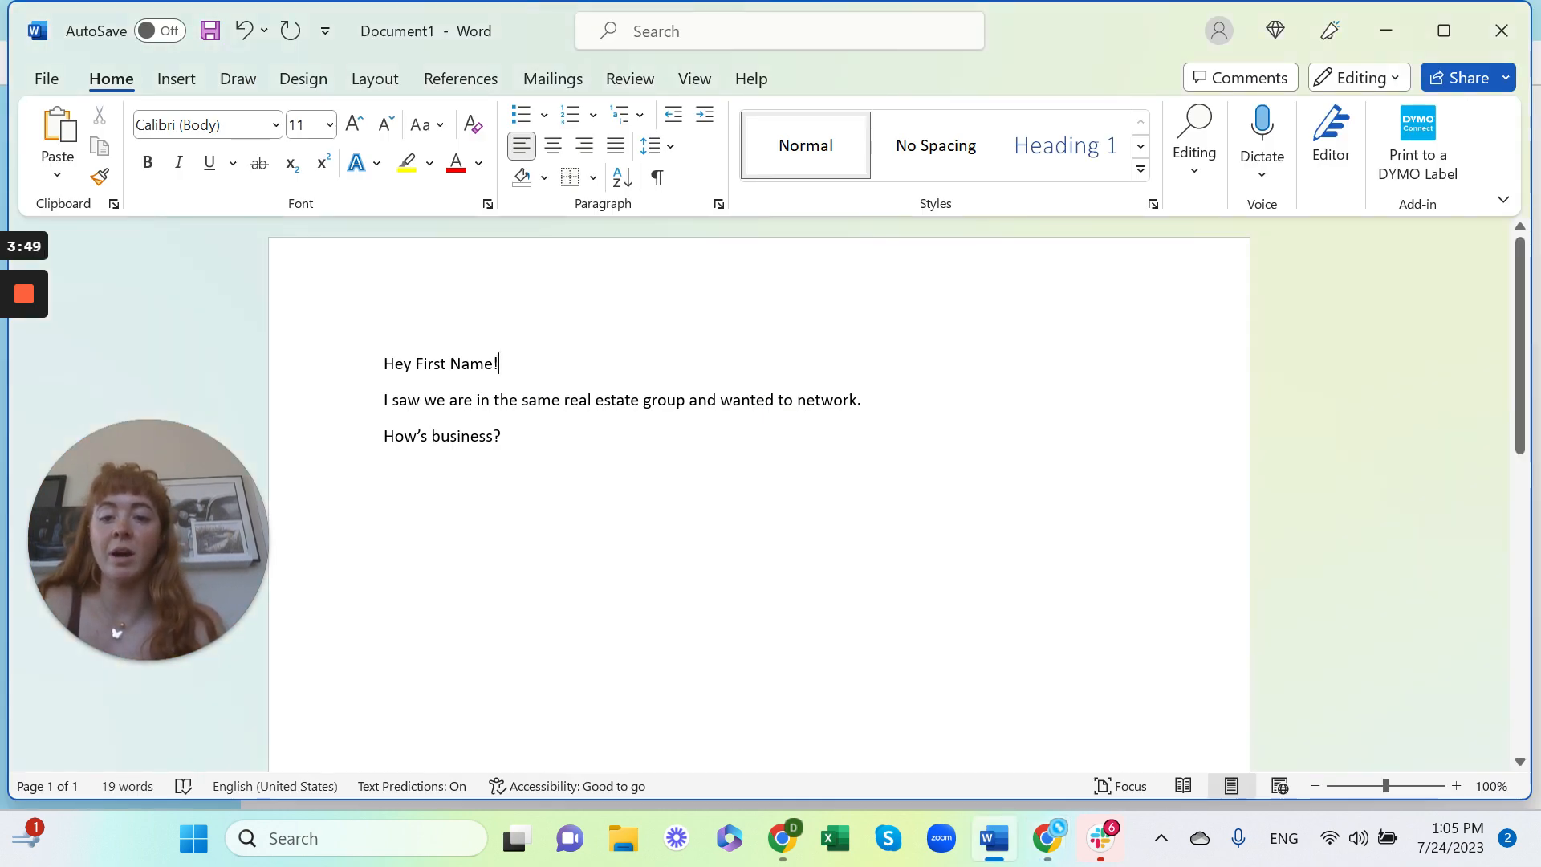
pyautogui.moveTo(867, 405); pyautogui.dragTo(383, 408)
pyautogui.hotkey('ctrl', 'c')
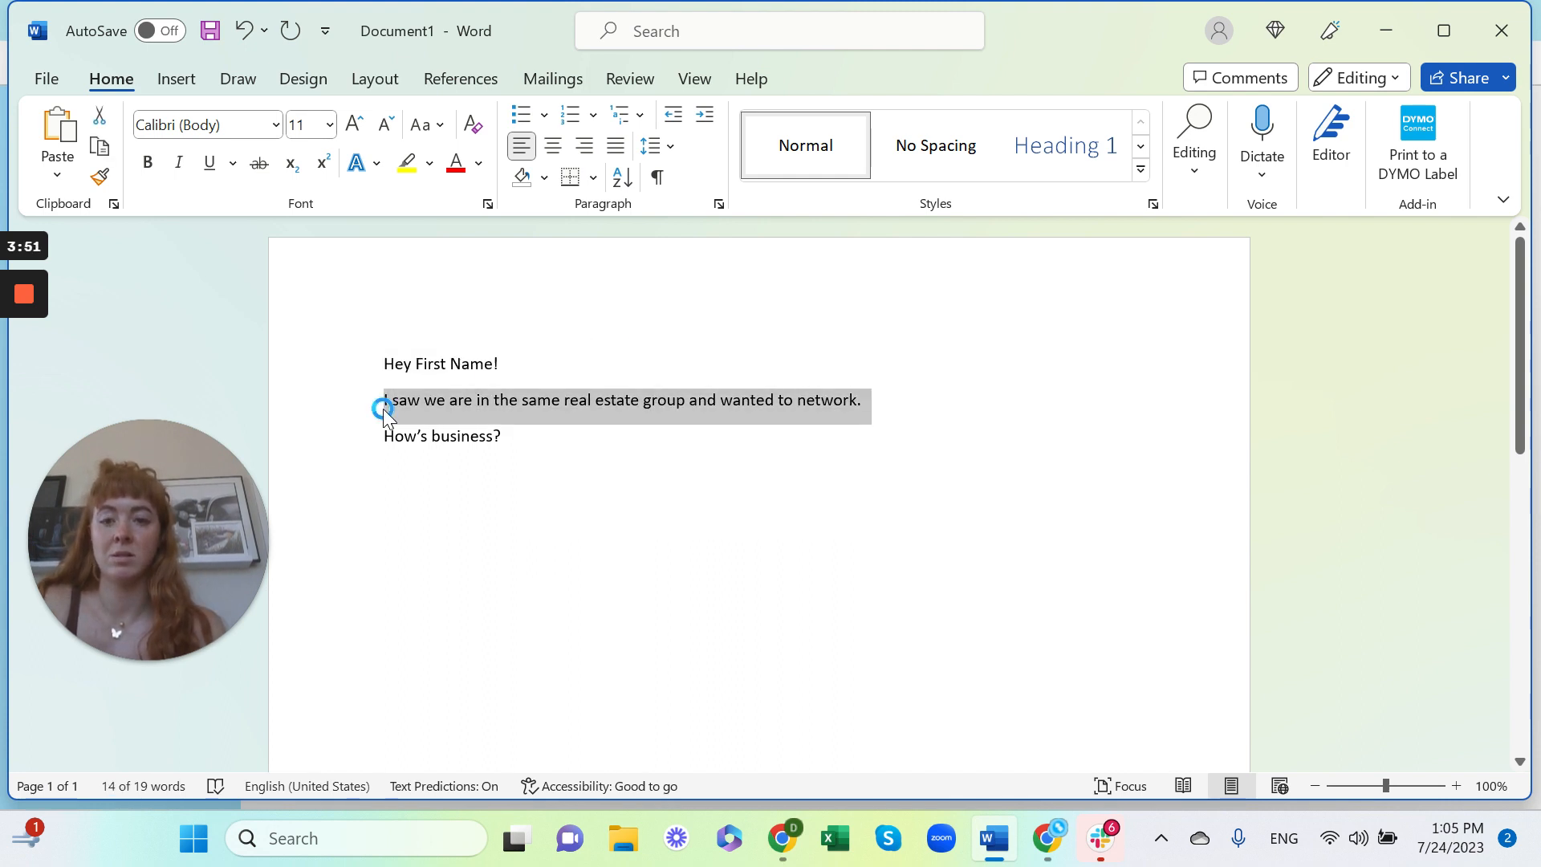
pyautogui.hotkey('alt', 'Tab')
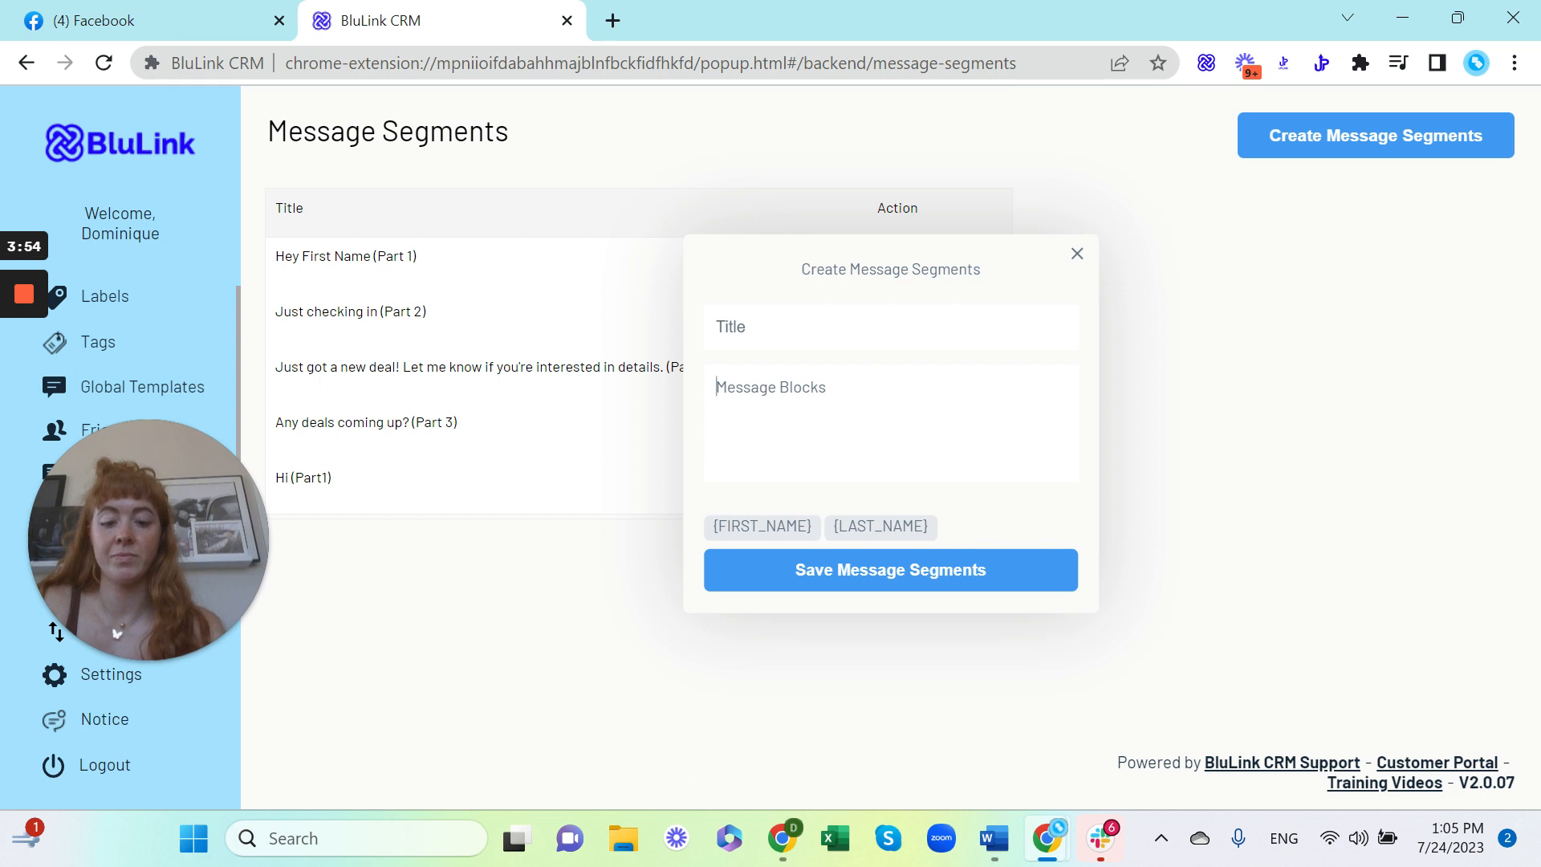
pyautogui.hotkey('ctrl', 'v')
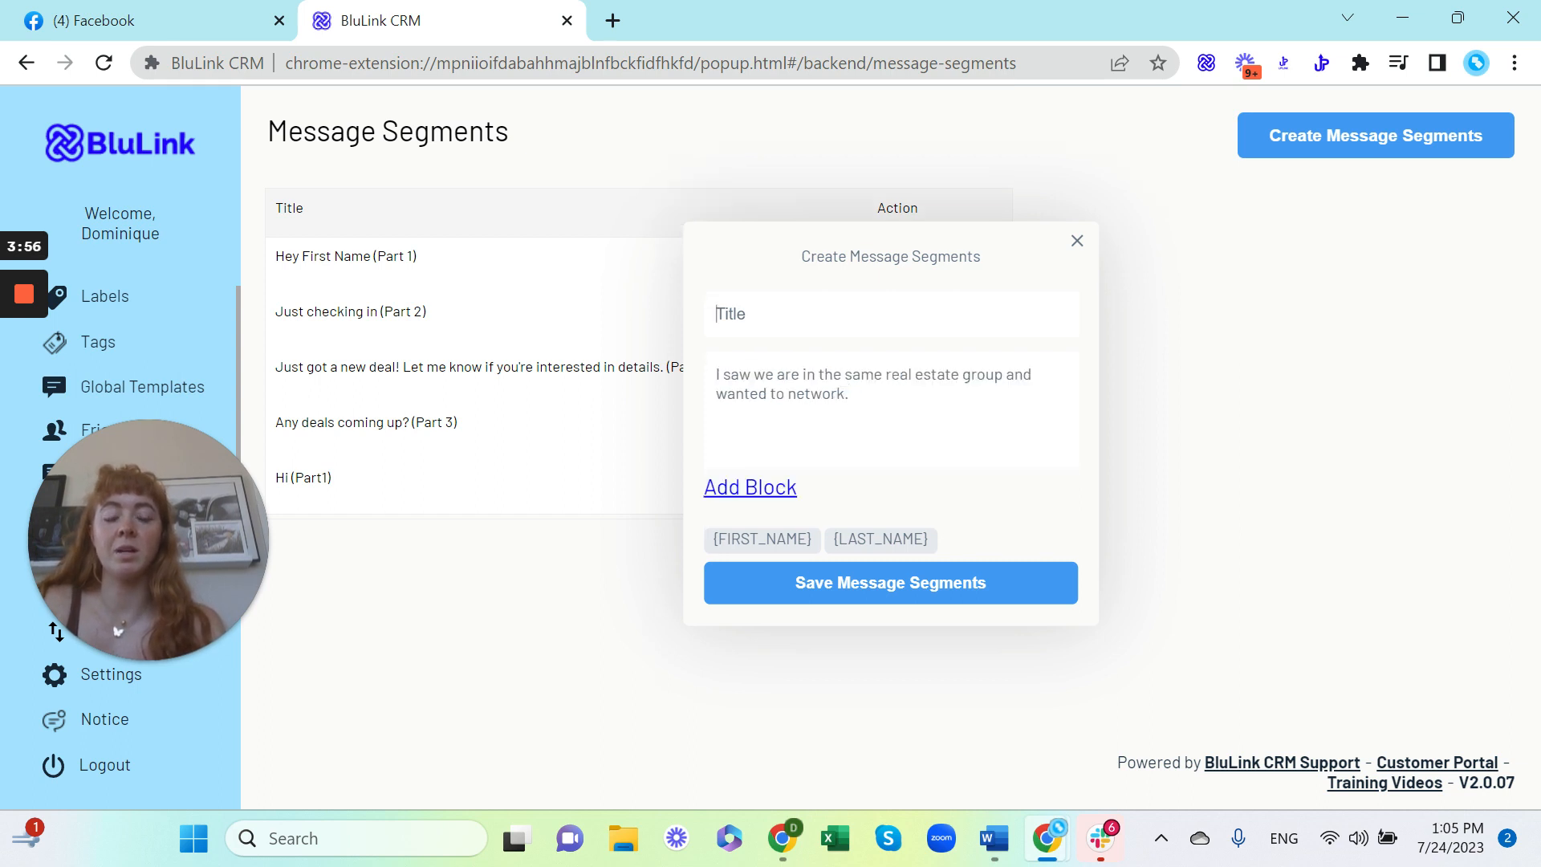
# Title the segment "I saw we are in the same real estate group and wanted to network. (Part 2)" and add the message text as its first block.
pyautogui.moveTo(852, 395); pyautogui.dragTo(686, 373)
pyautogui.hotkey('ctrl', 'c')
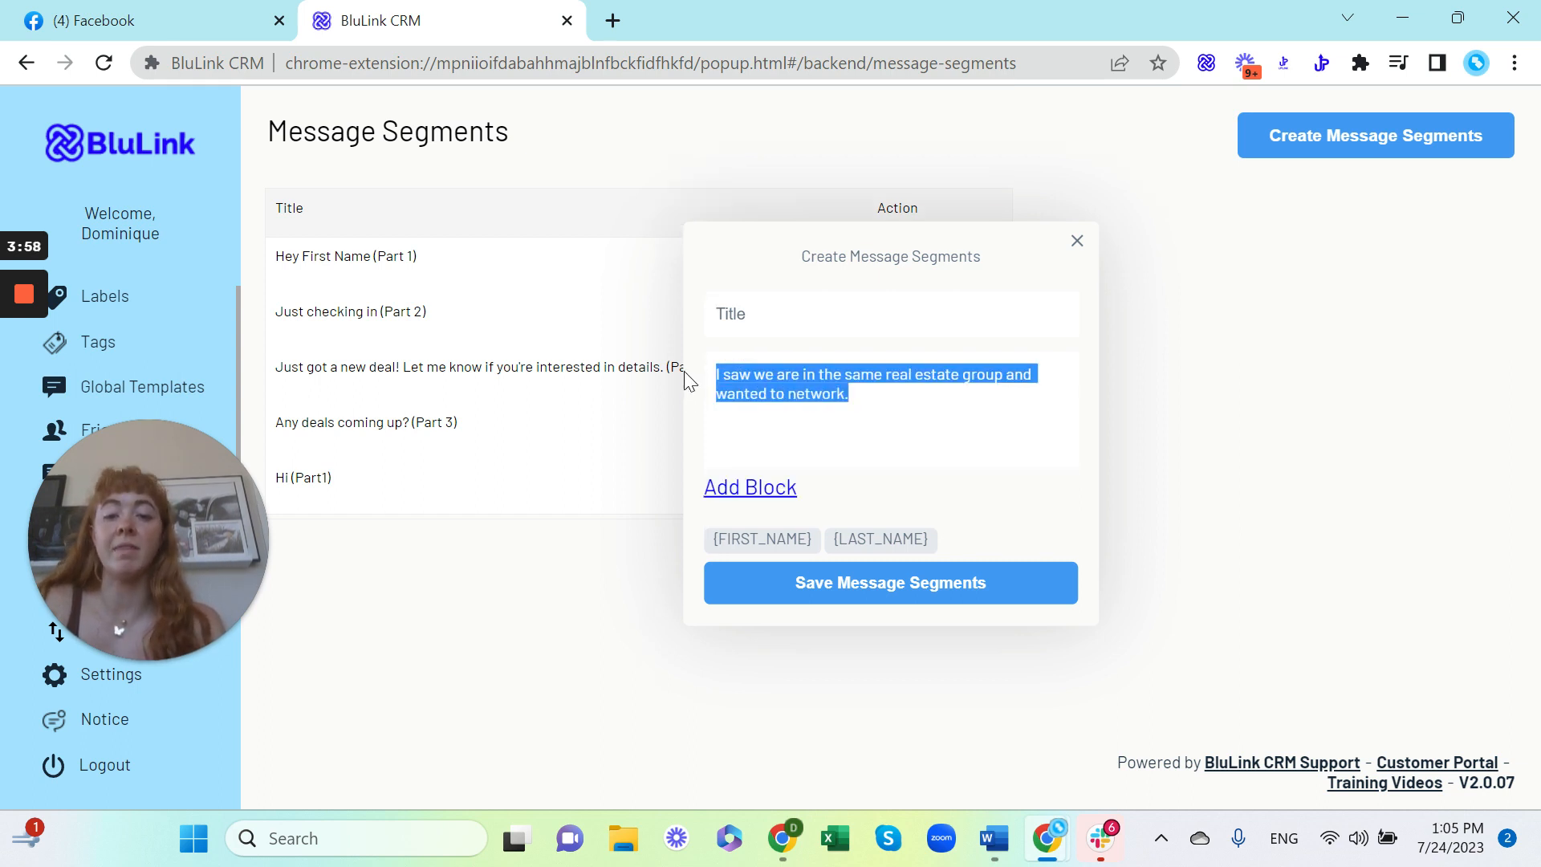
pyautogui.click(771, 314)
pyautogui.hotkey('ctrl', 'v')
pyautogui.write('(P')
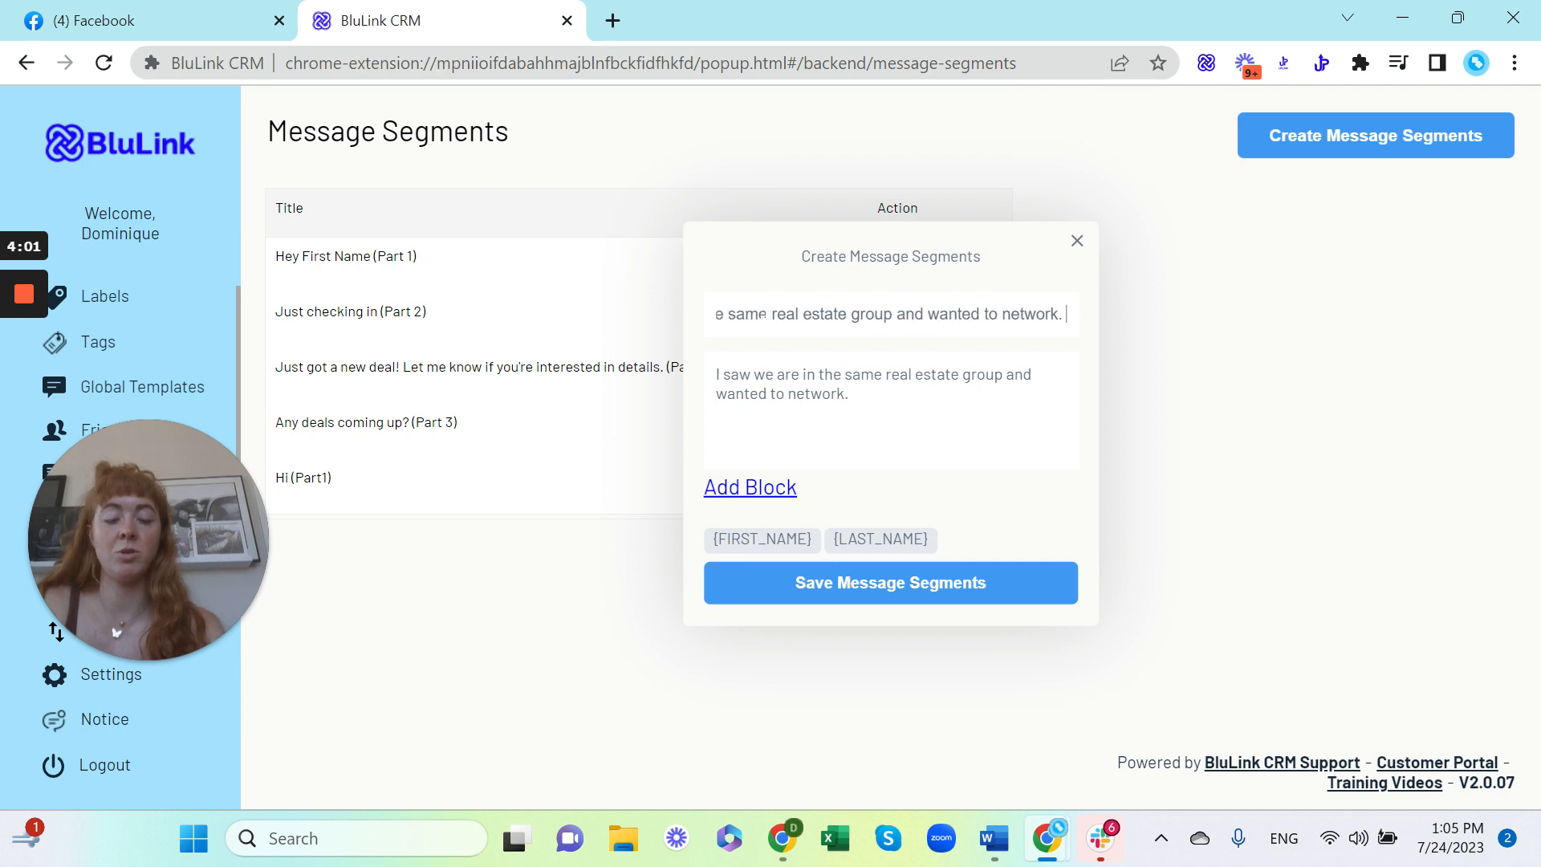
pyautogui.write('art 2)')
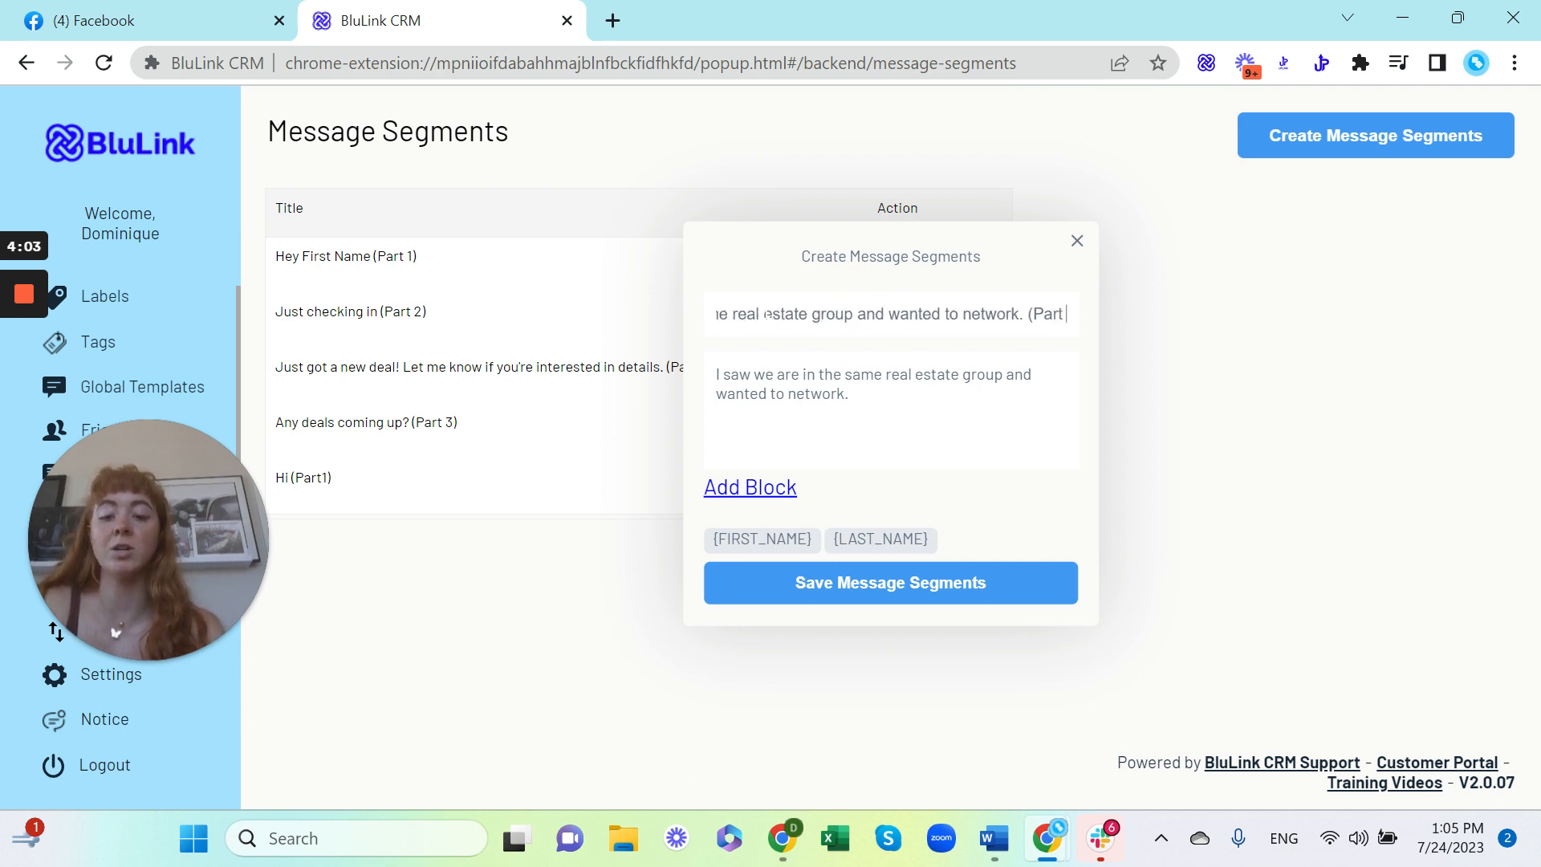
pyautogui.click(849, 394)
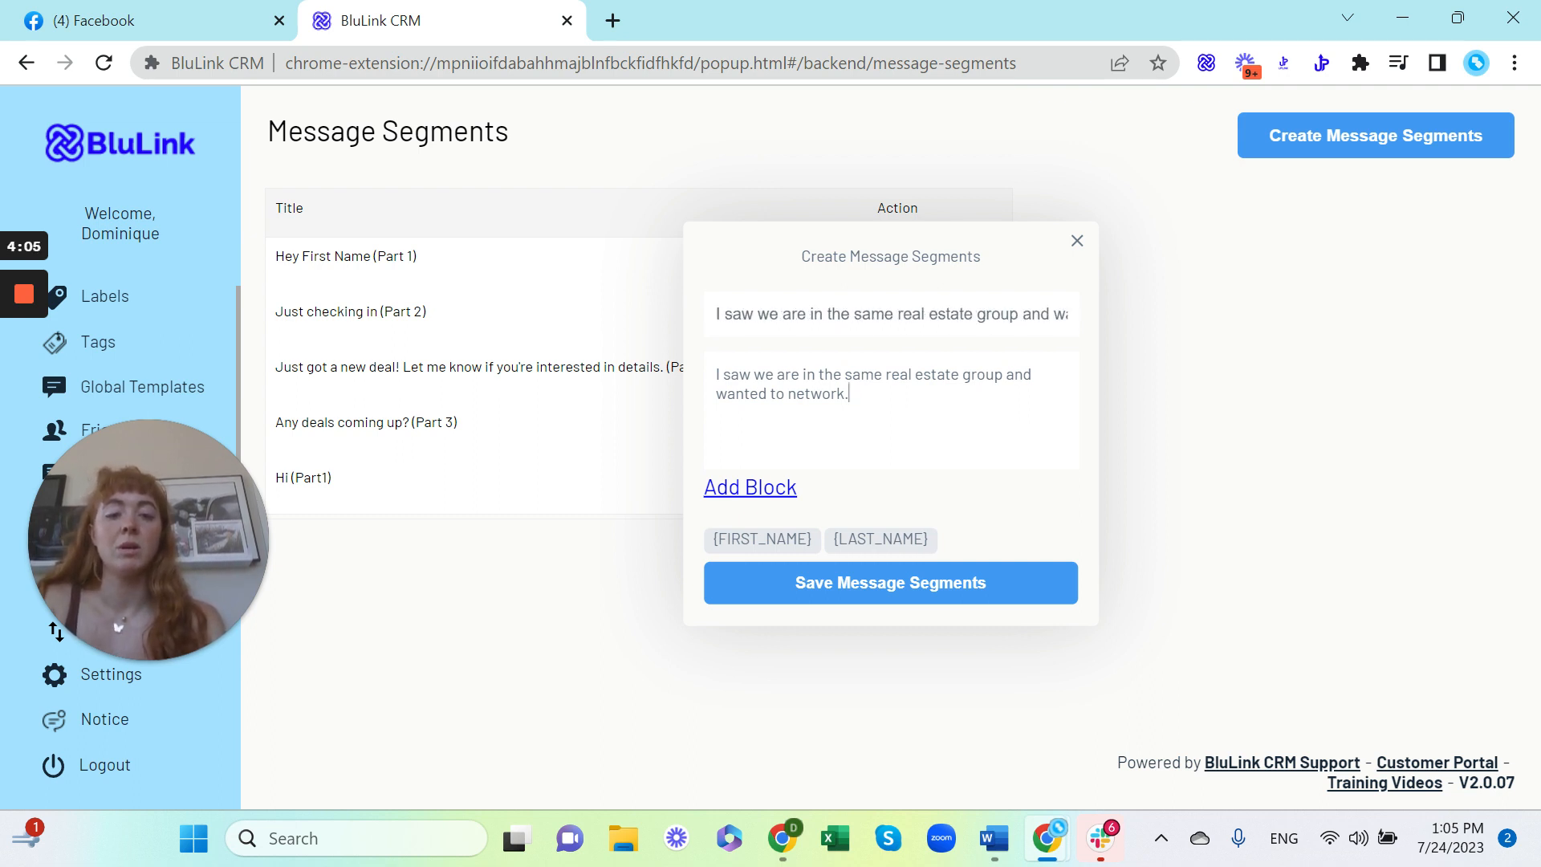
pyautogui.click(752, 488)
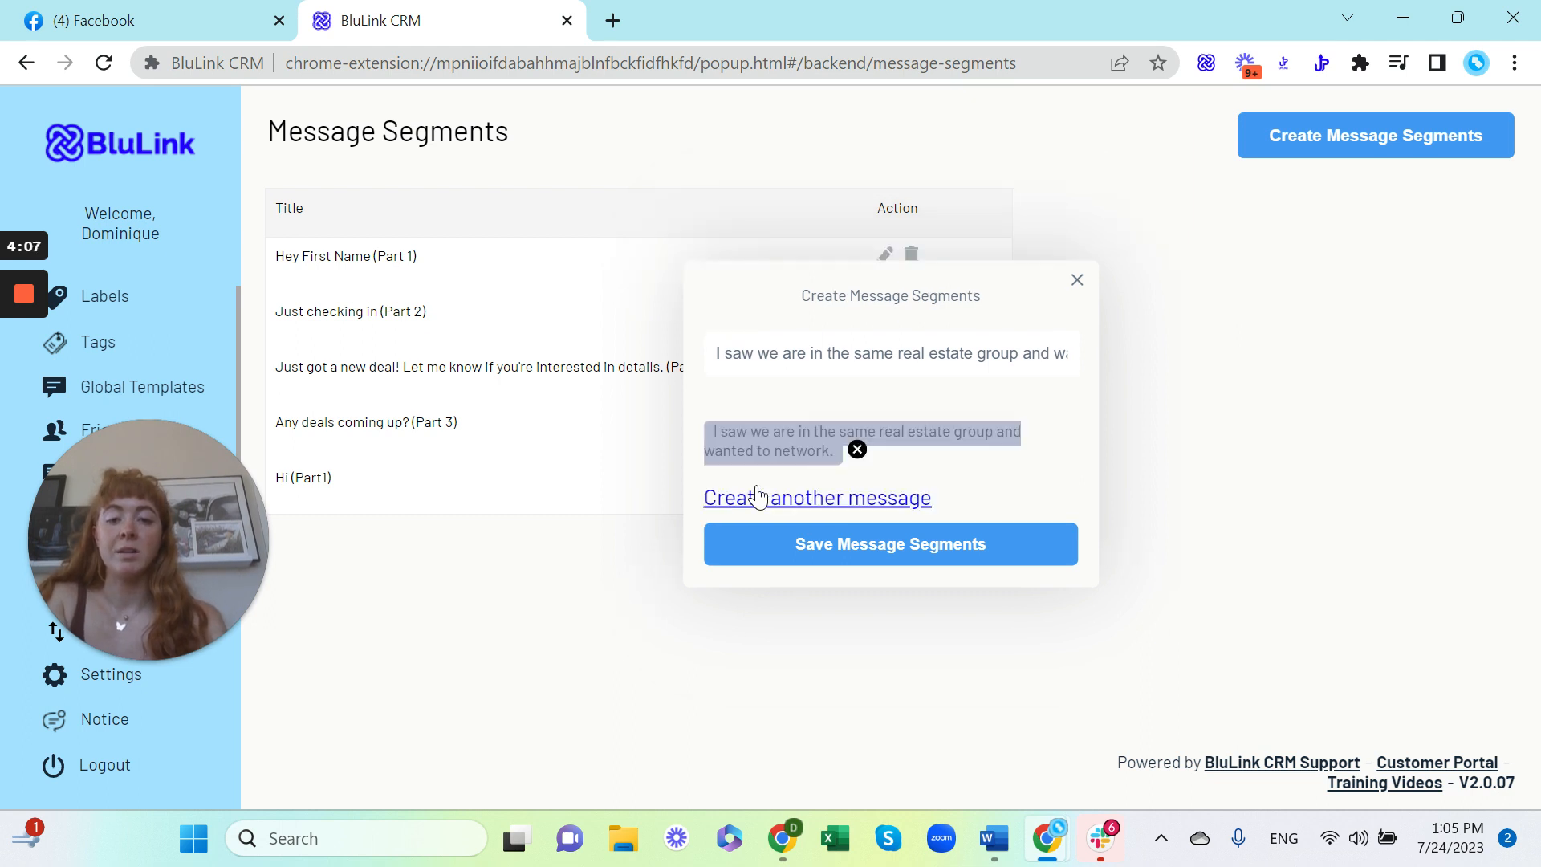
# Create another message from the copied line and reword its opening to "I noticed we're in the same".
pyautogui.click(805, 499)
pyautogui.hotkey('ctrl', 'v')
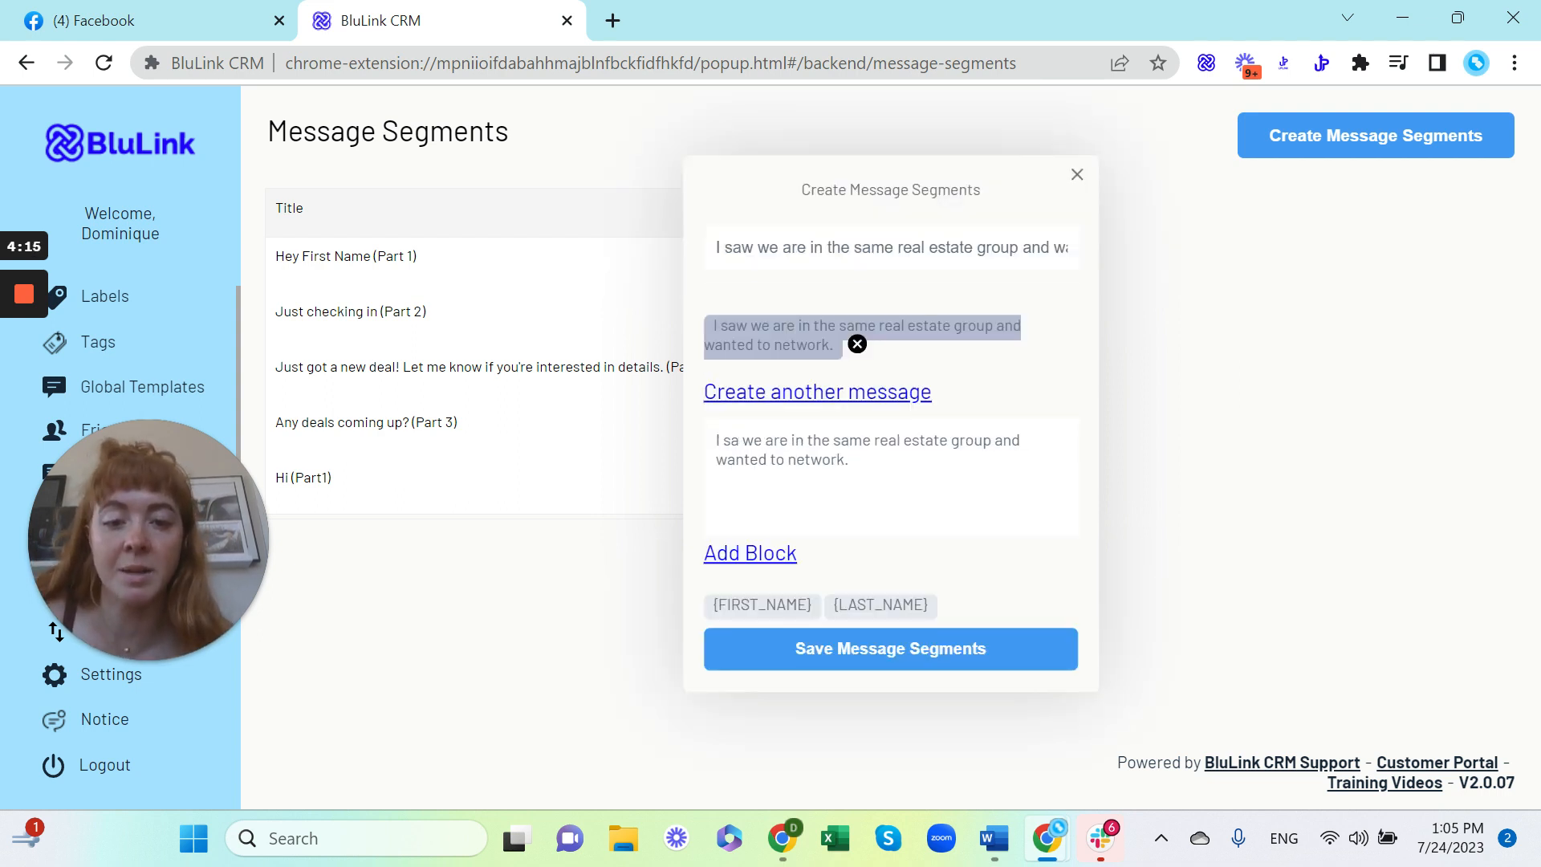
pyautogui.press('BackSpace')
pyautogui.press('BackSpace')
pyautogui.press('BackSpace')
pyautogui.write('noticed we')
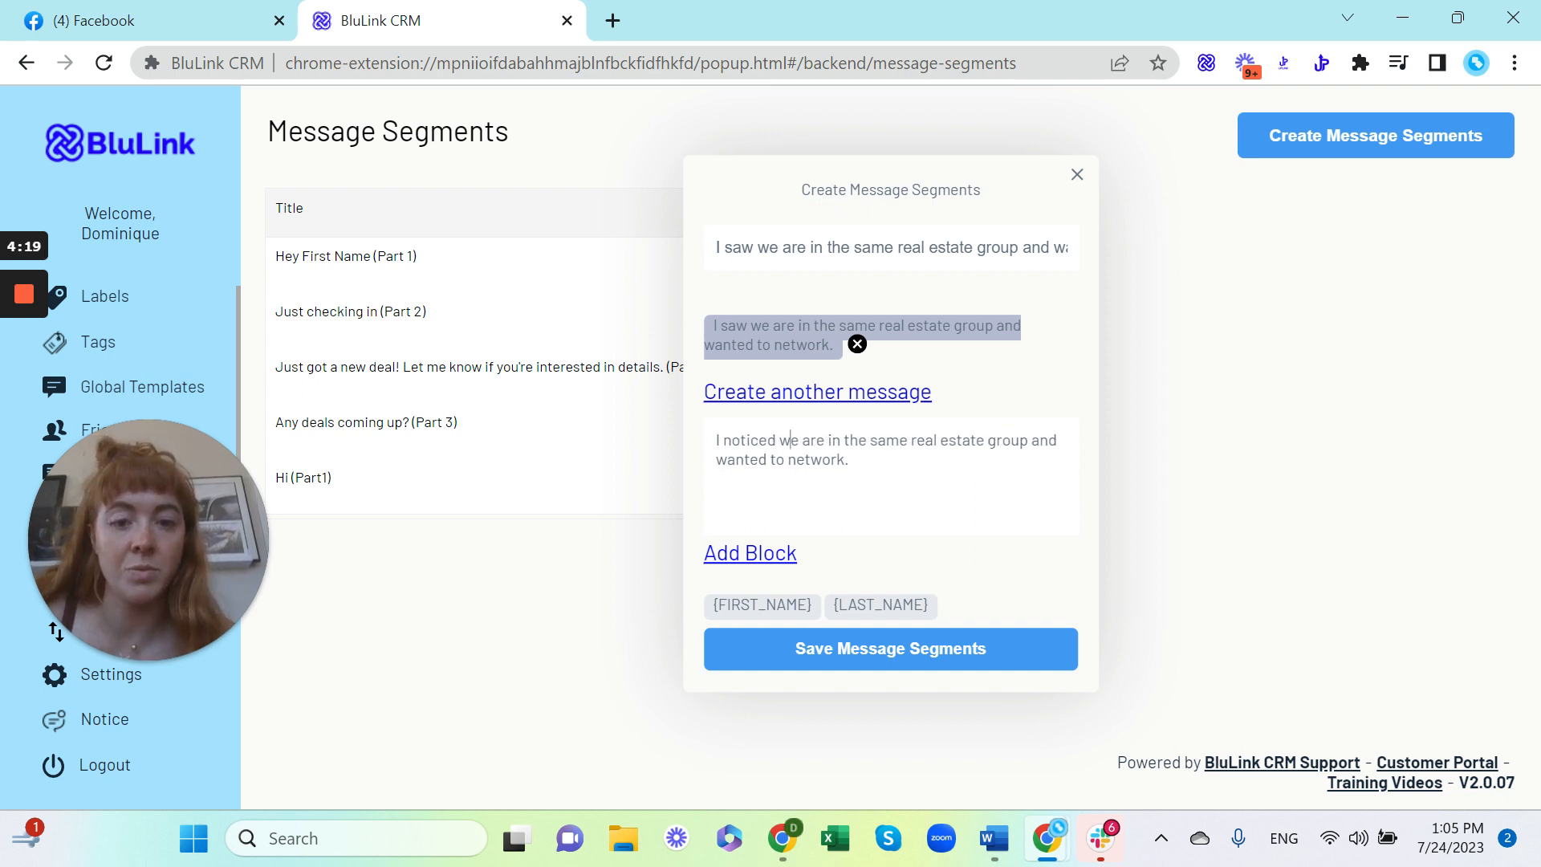
pyautogui.write("'re")
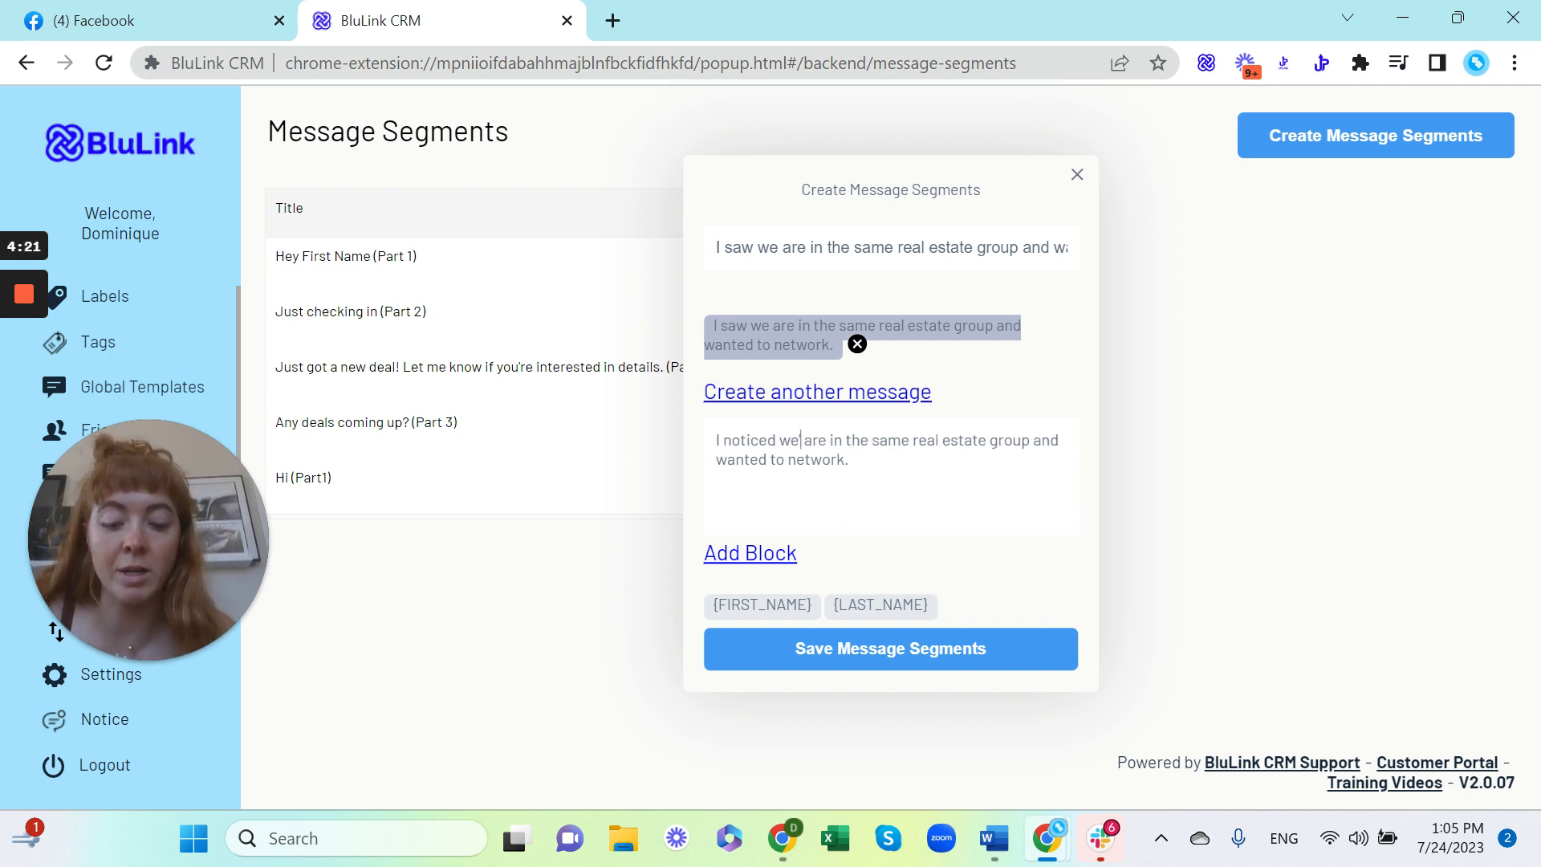
pyautogui.press('Delete')
pyautogui.press('Delete')
pyautogui.press('Delete')
pyautogui.press('Delete')
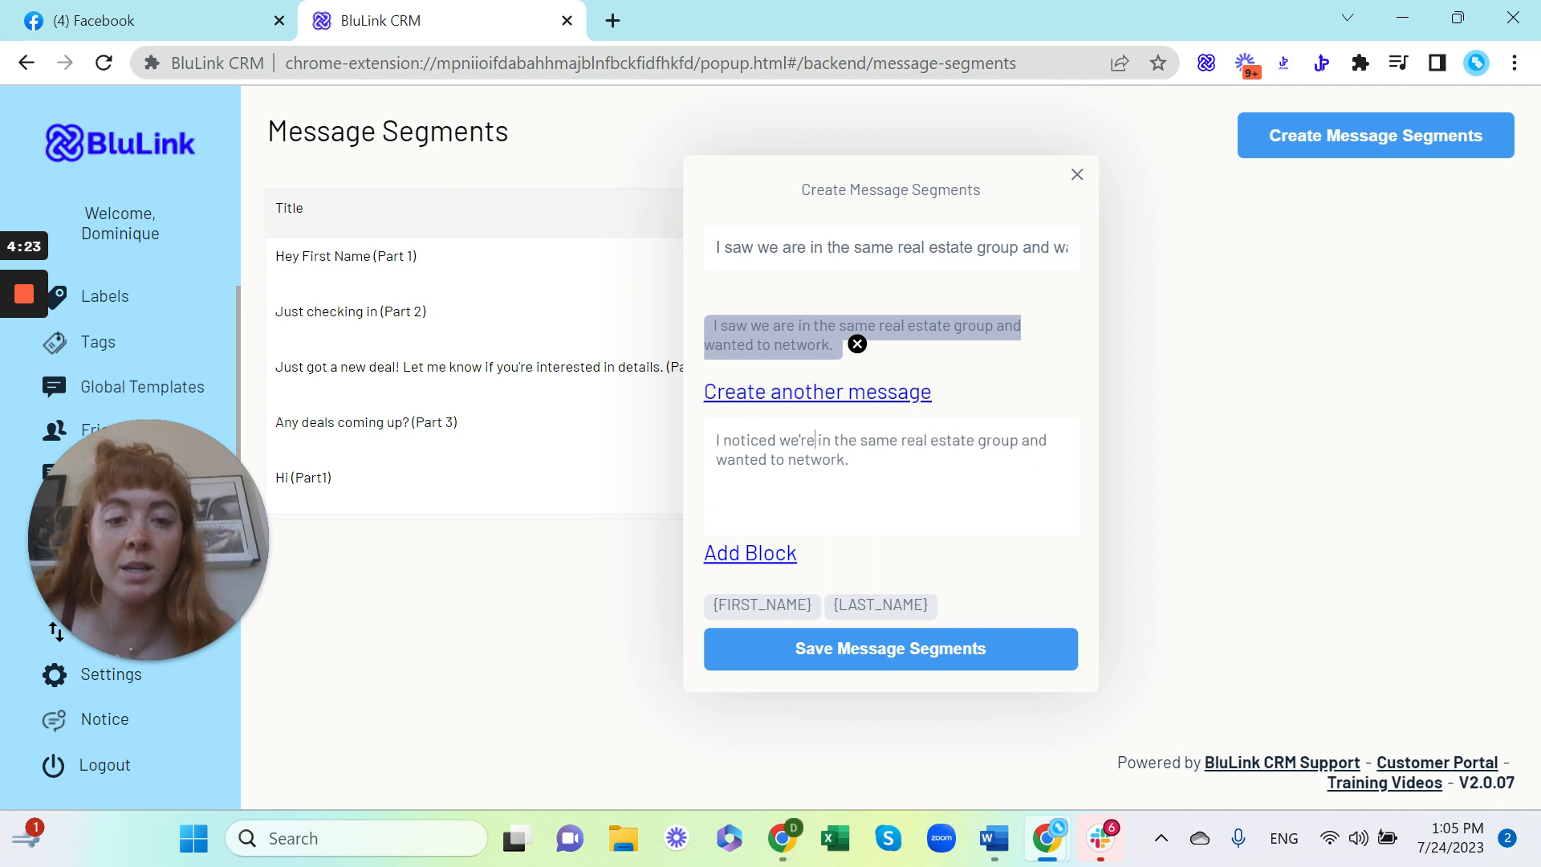
# Replace "real estate" with "RE" and "network" with "connect" in the second variation, and add it as a block.
pyautogui.moveTo(901, 440); pyautogui.dragTo(974, 440)
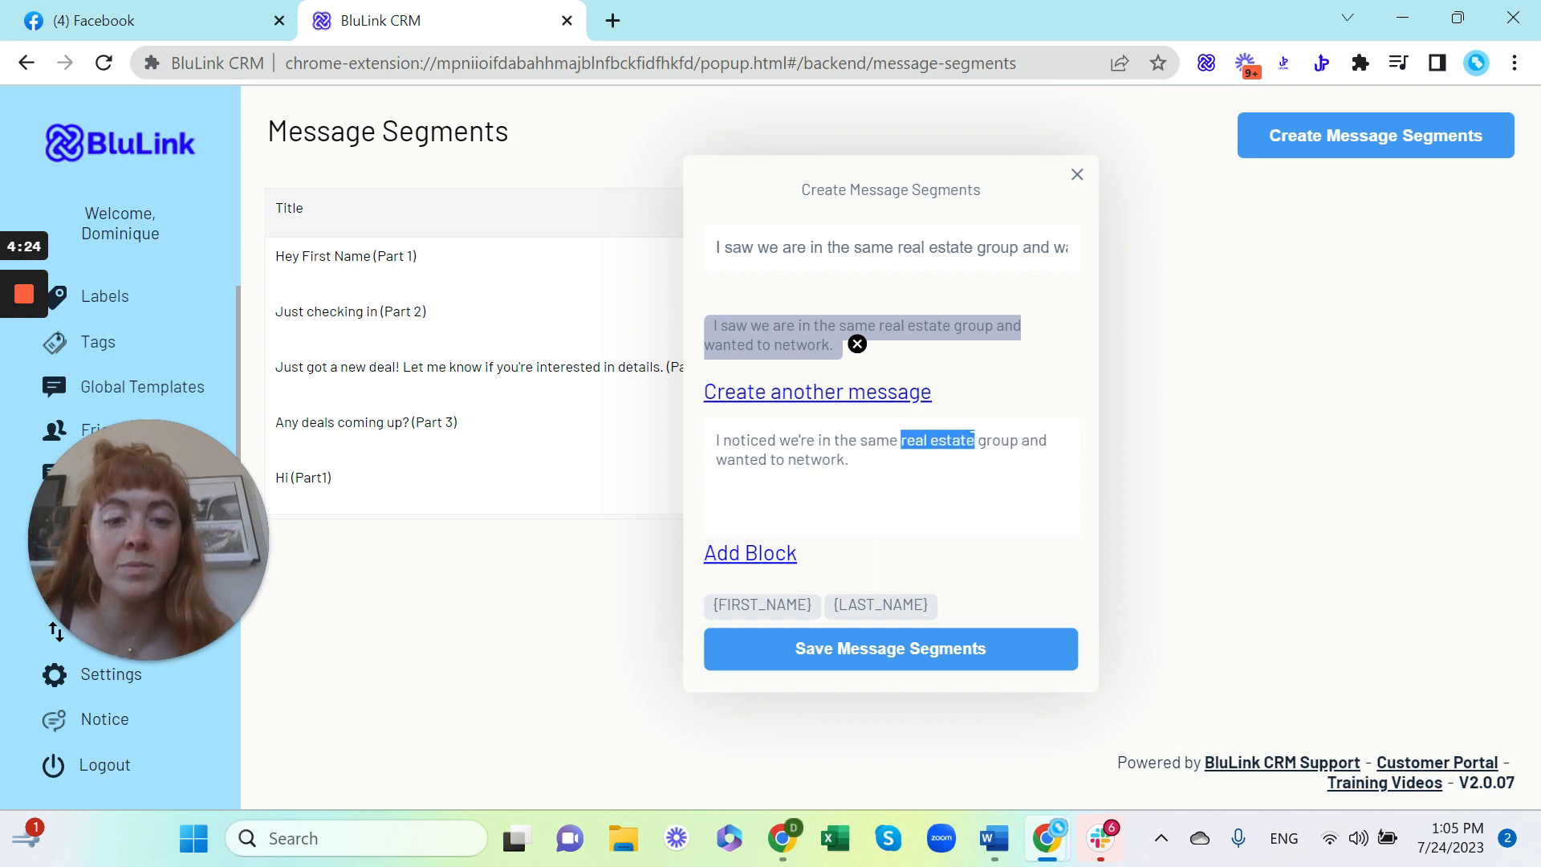
pyautogui.write('RE')
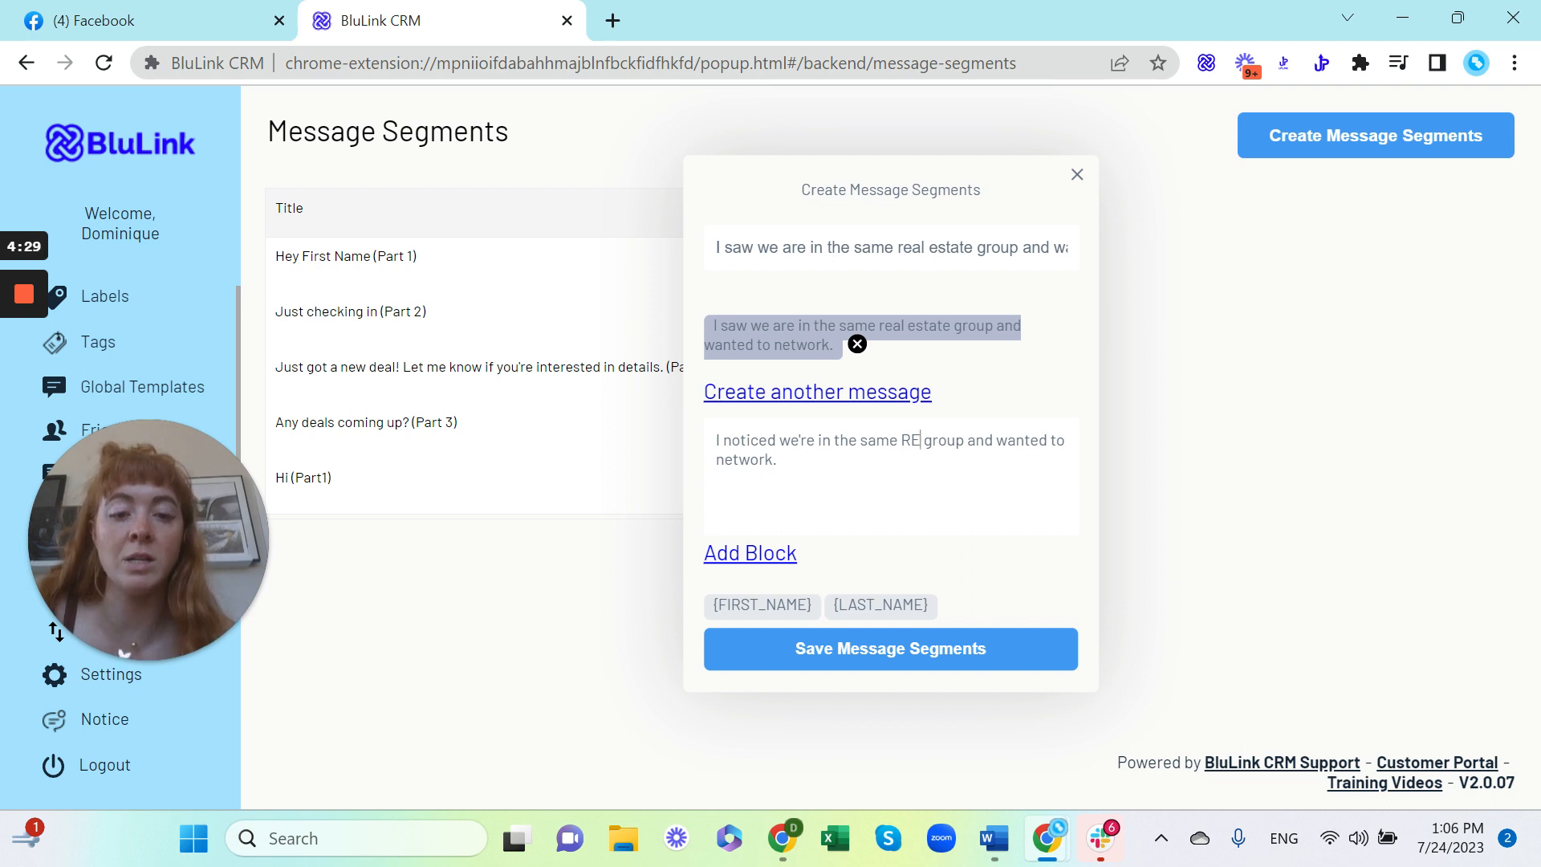
pyautogui.moveTo(774, 459); pyautogui.dragTo(719, 459)
pyautogui.write('connect')
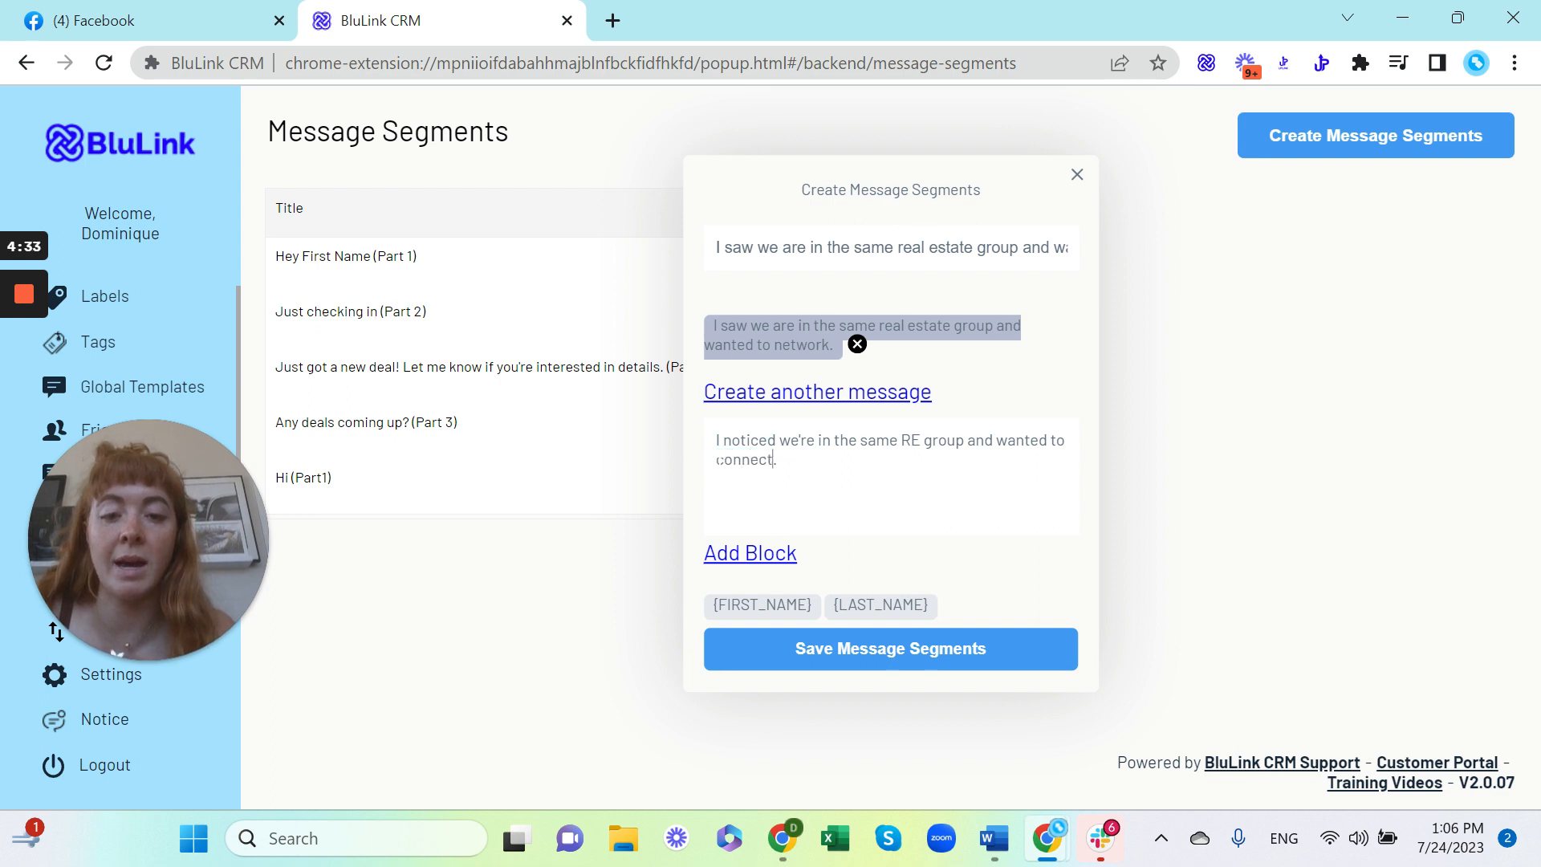
pyautogui.click(749, 550)
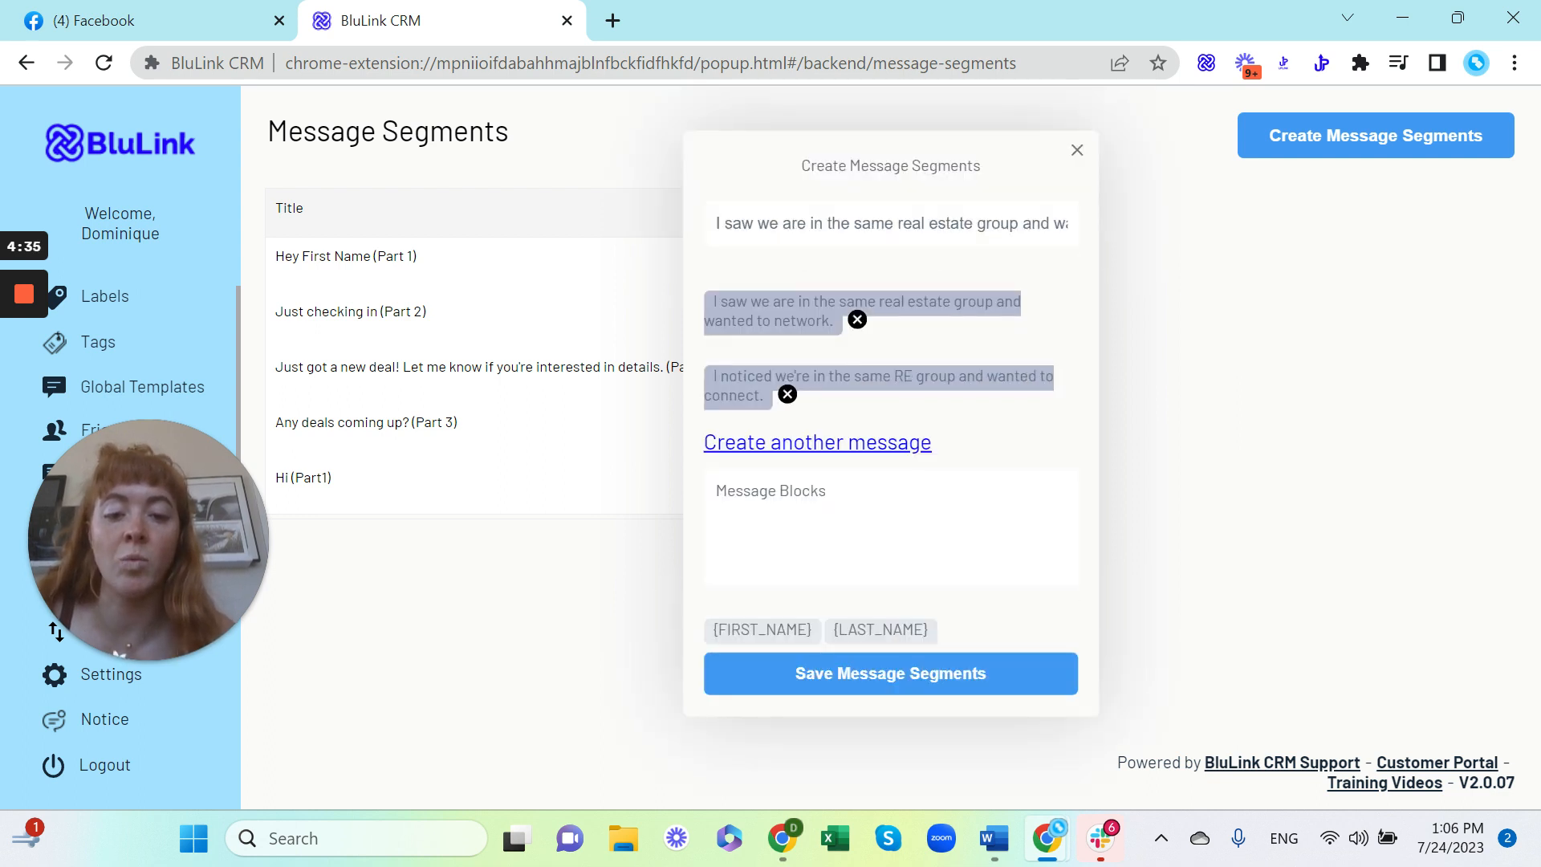
# Add a third block, "I saw we are in the same Bay Area RE group and would love to network.", and save the segment.
pyautogui.hotkey('ctrl', 'v')
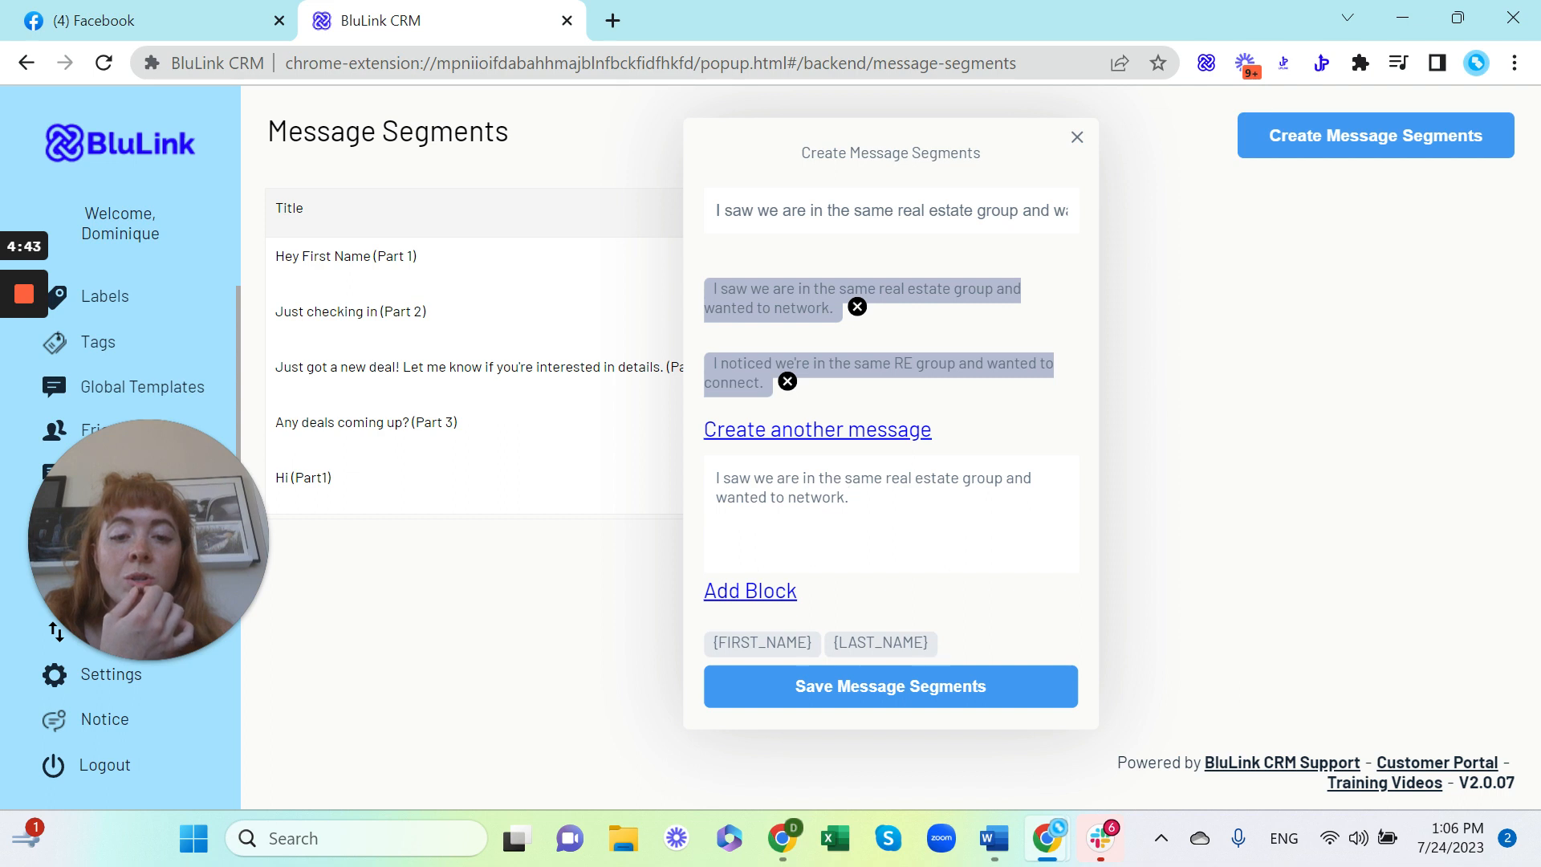
pyautogui.moveTo(767, 496); pyautogui.dragTo(716, 497)
pyautogui.write('would lov')
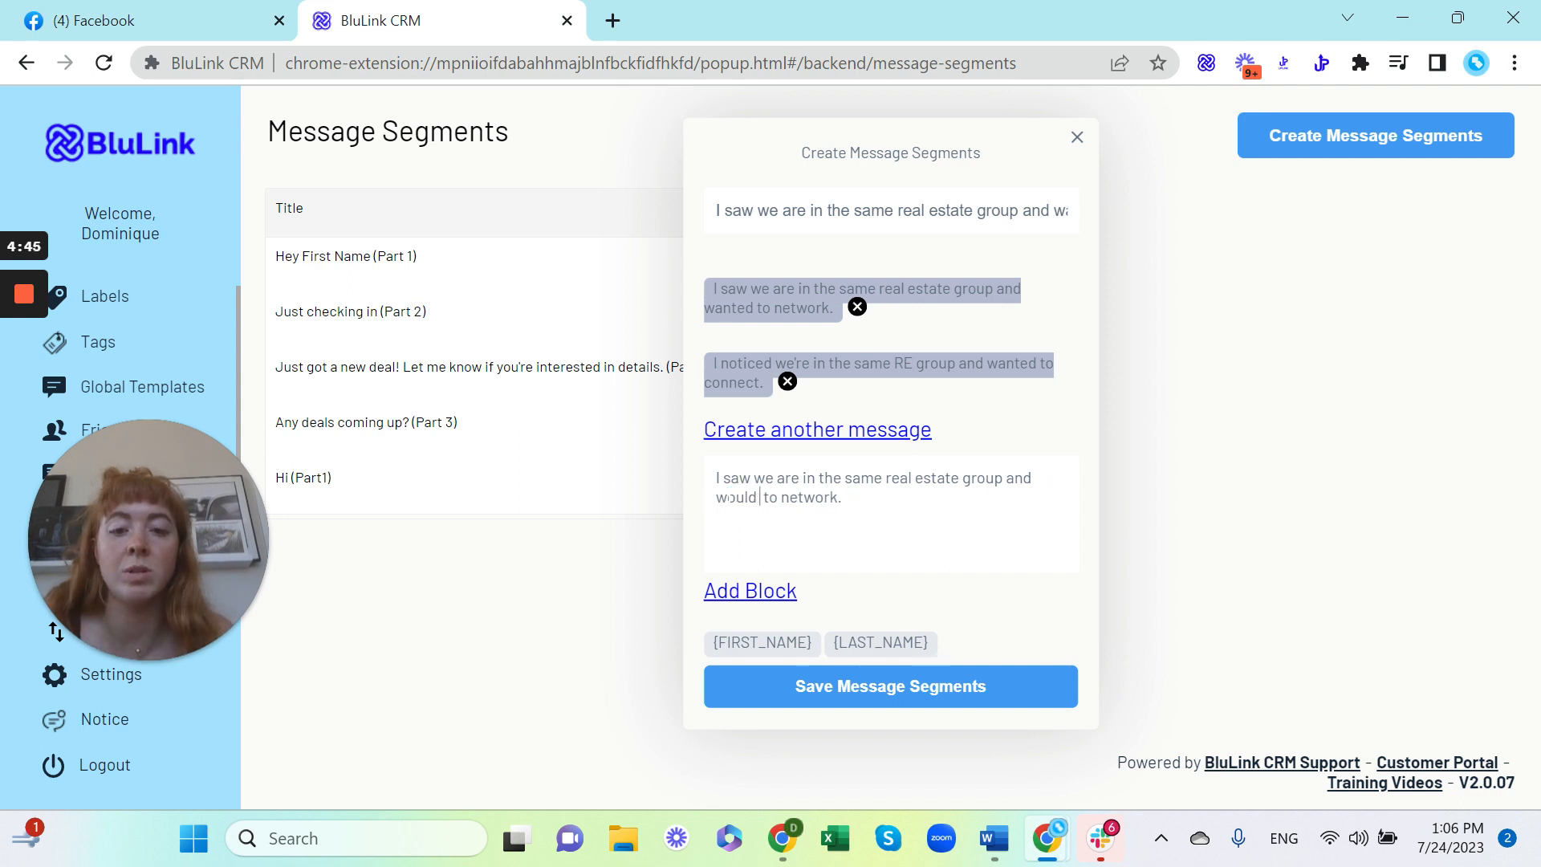
pyautogui.write('e')
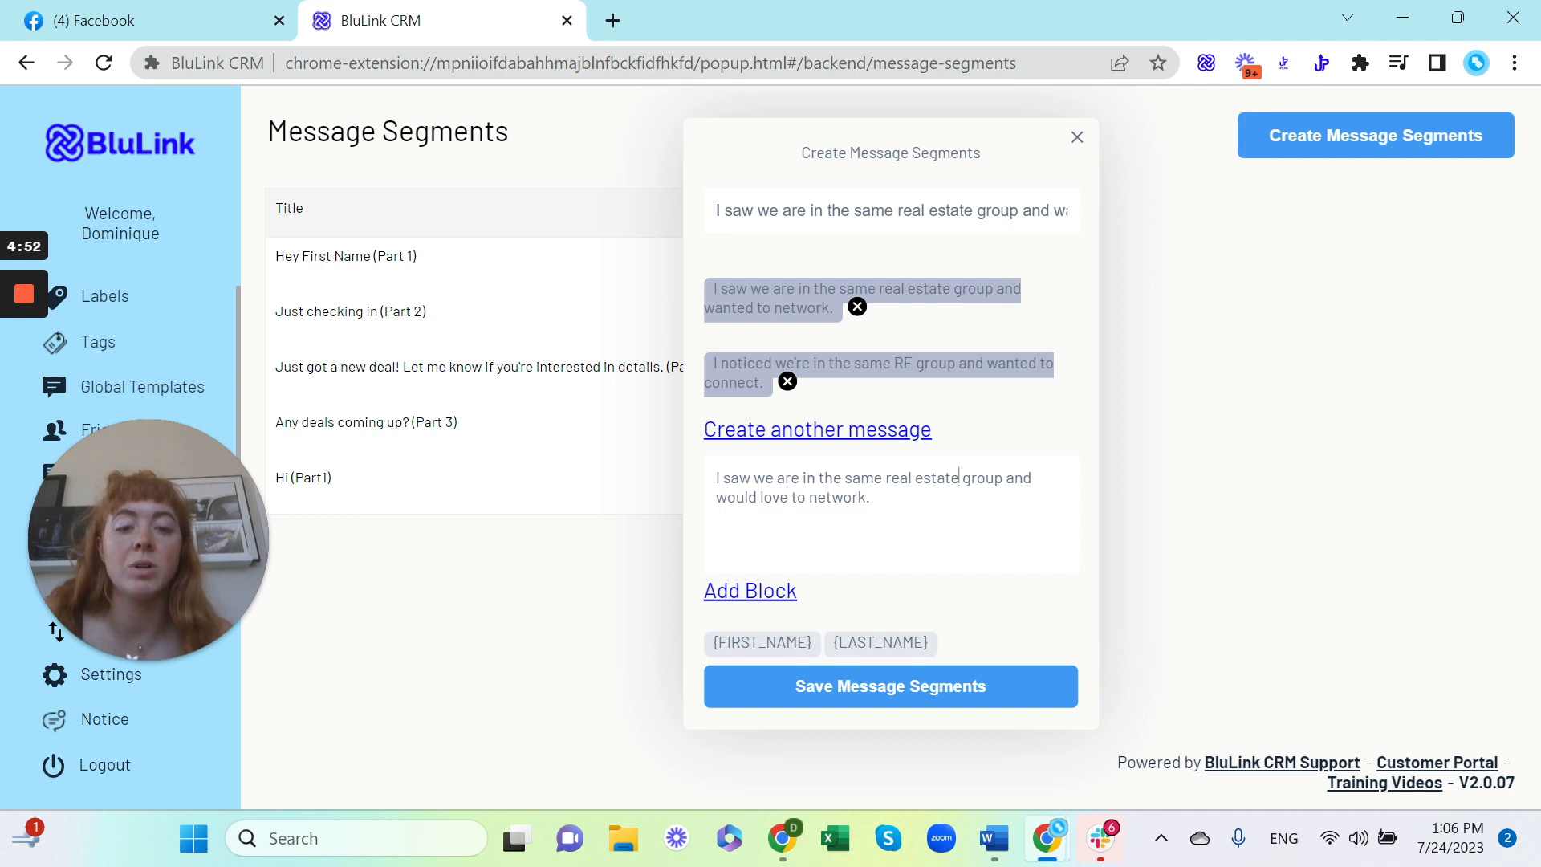
pyautogui.moveTo(959, 478); pyautogui.dragTo(886, 479)
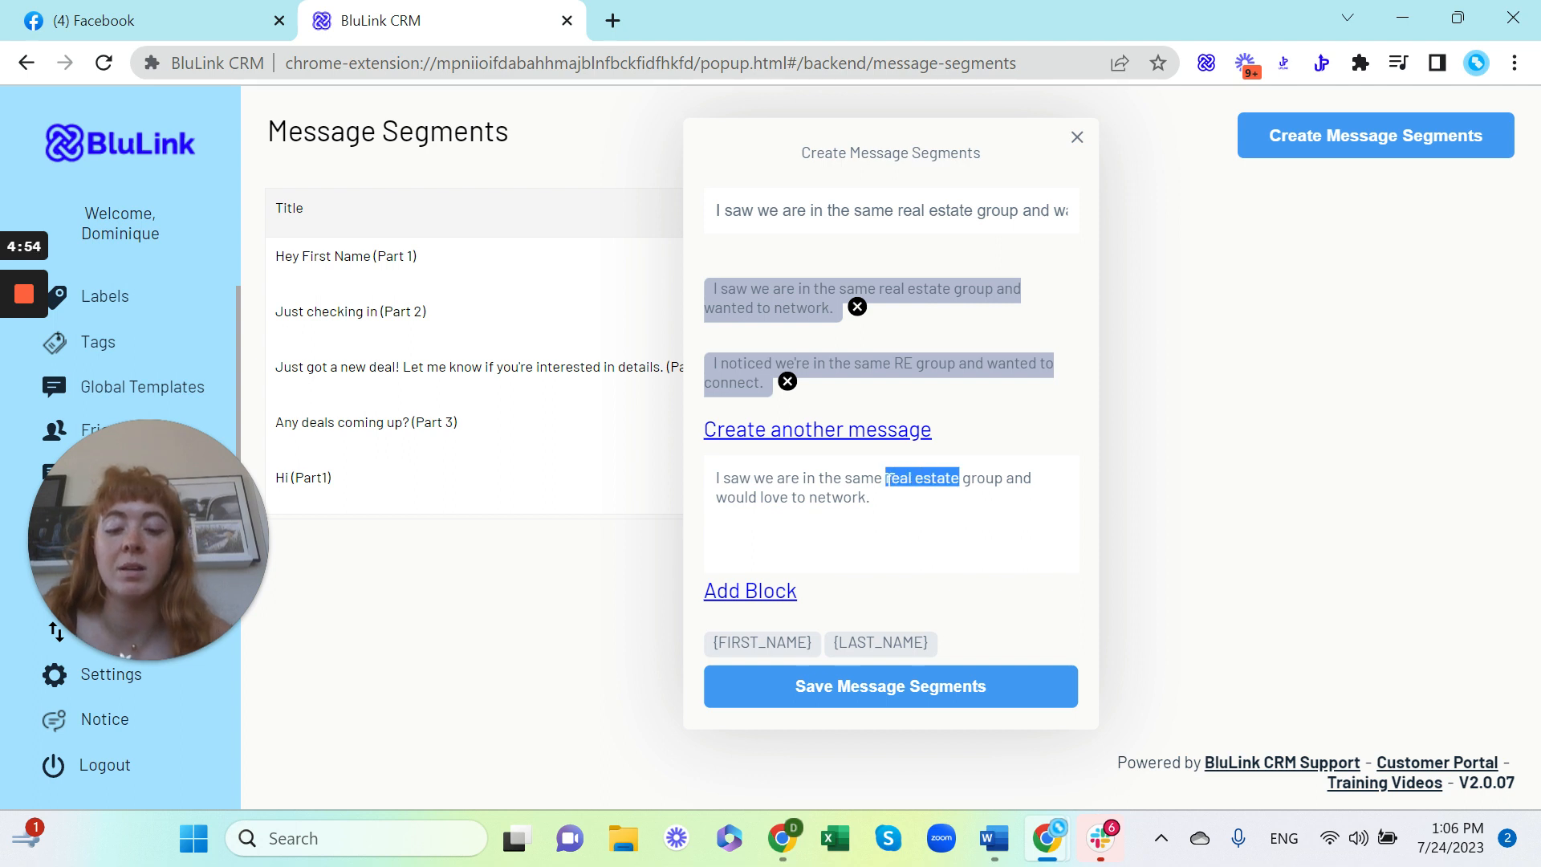
pyautogui.write('Bay Area')
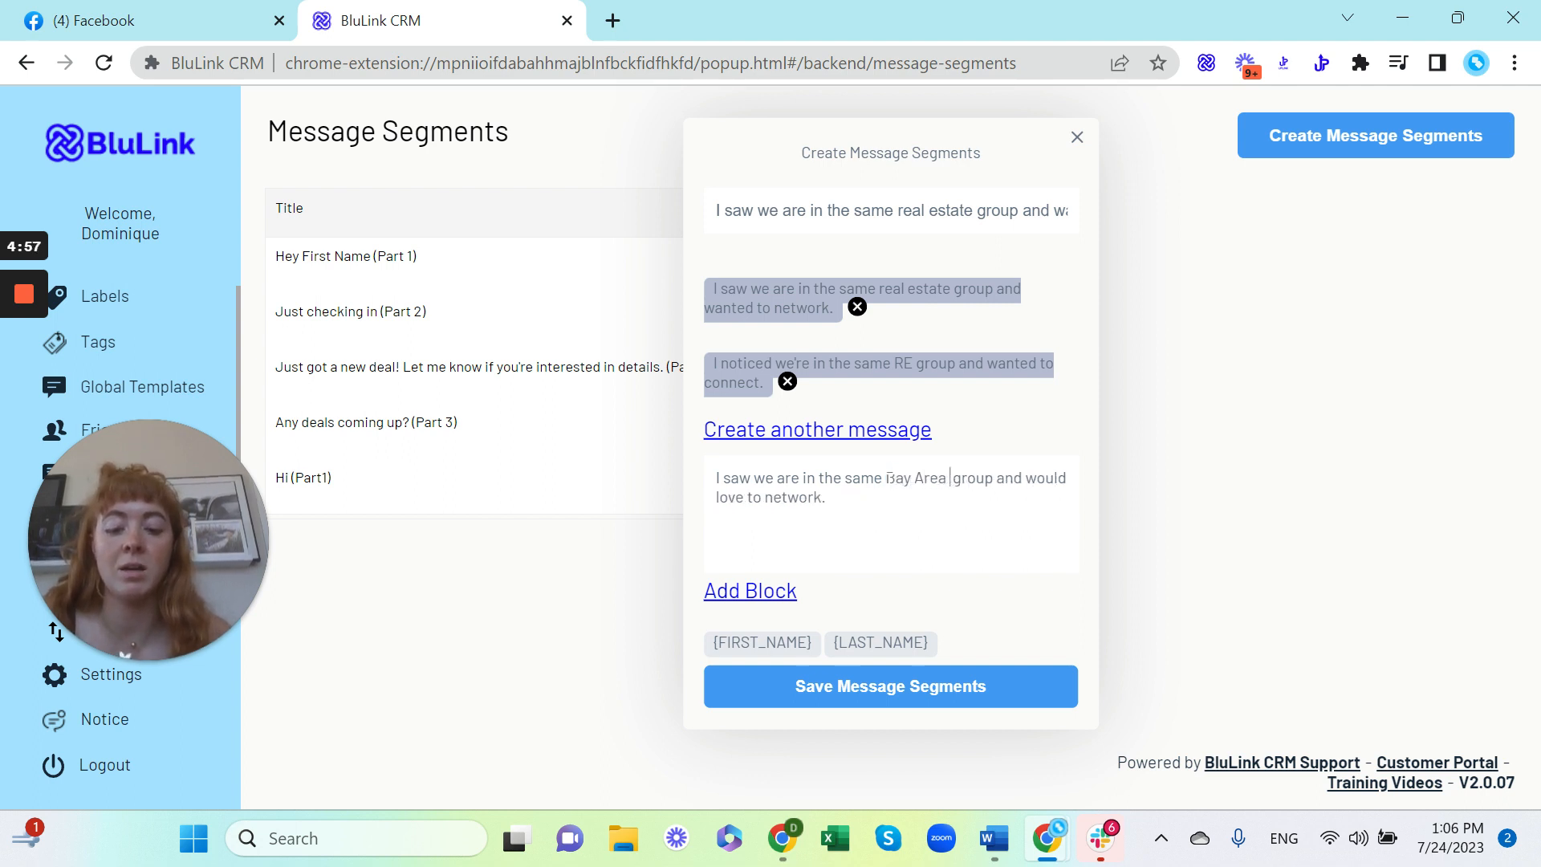
pyautogui.write(' RE')
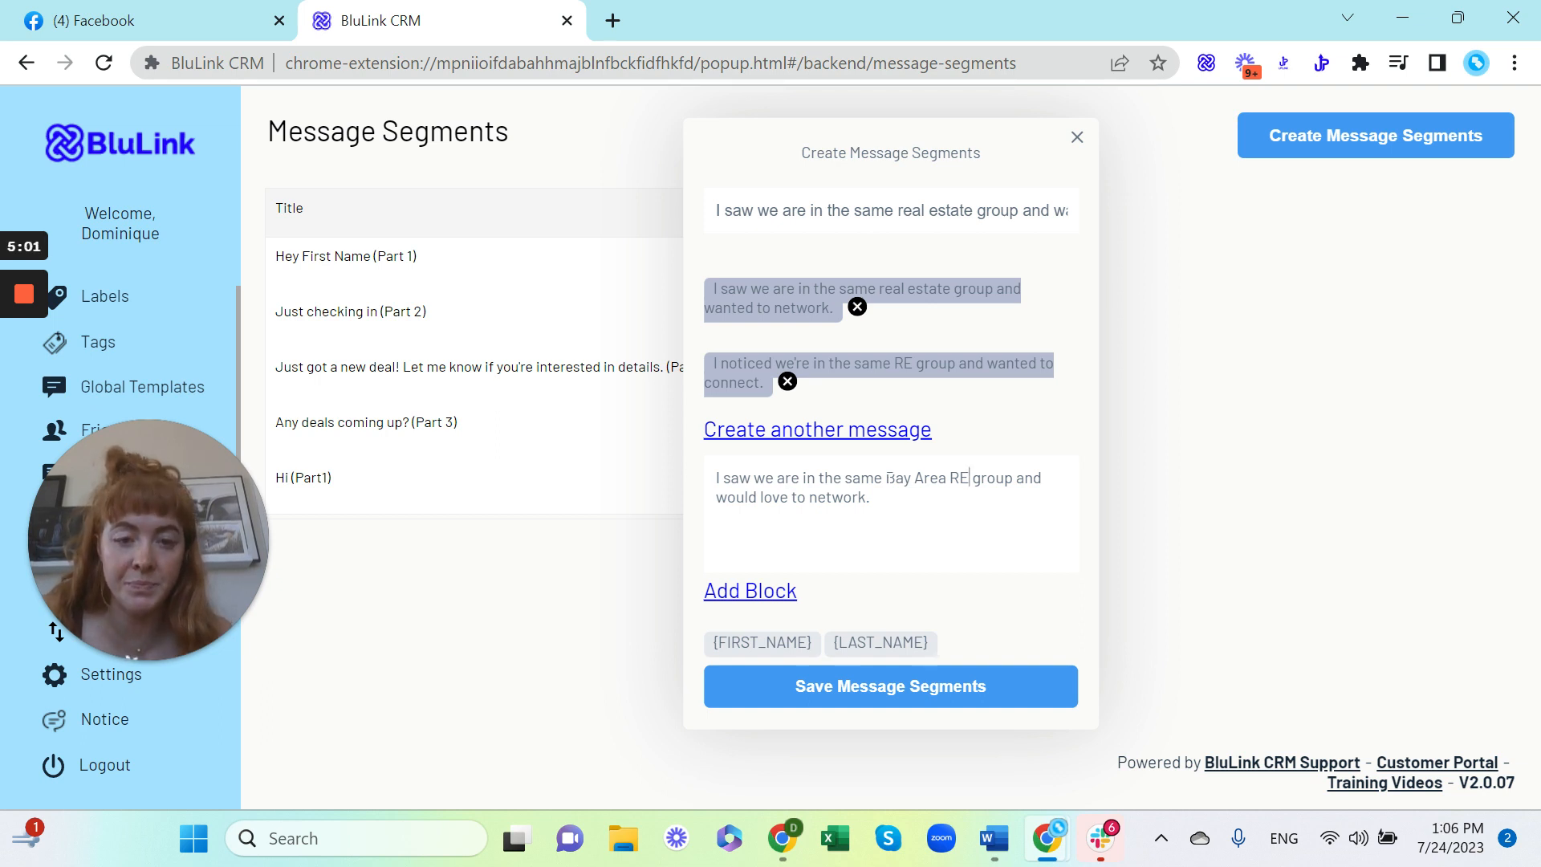
pyautogui.click(762, 594)
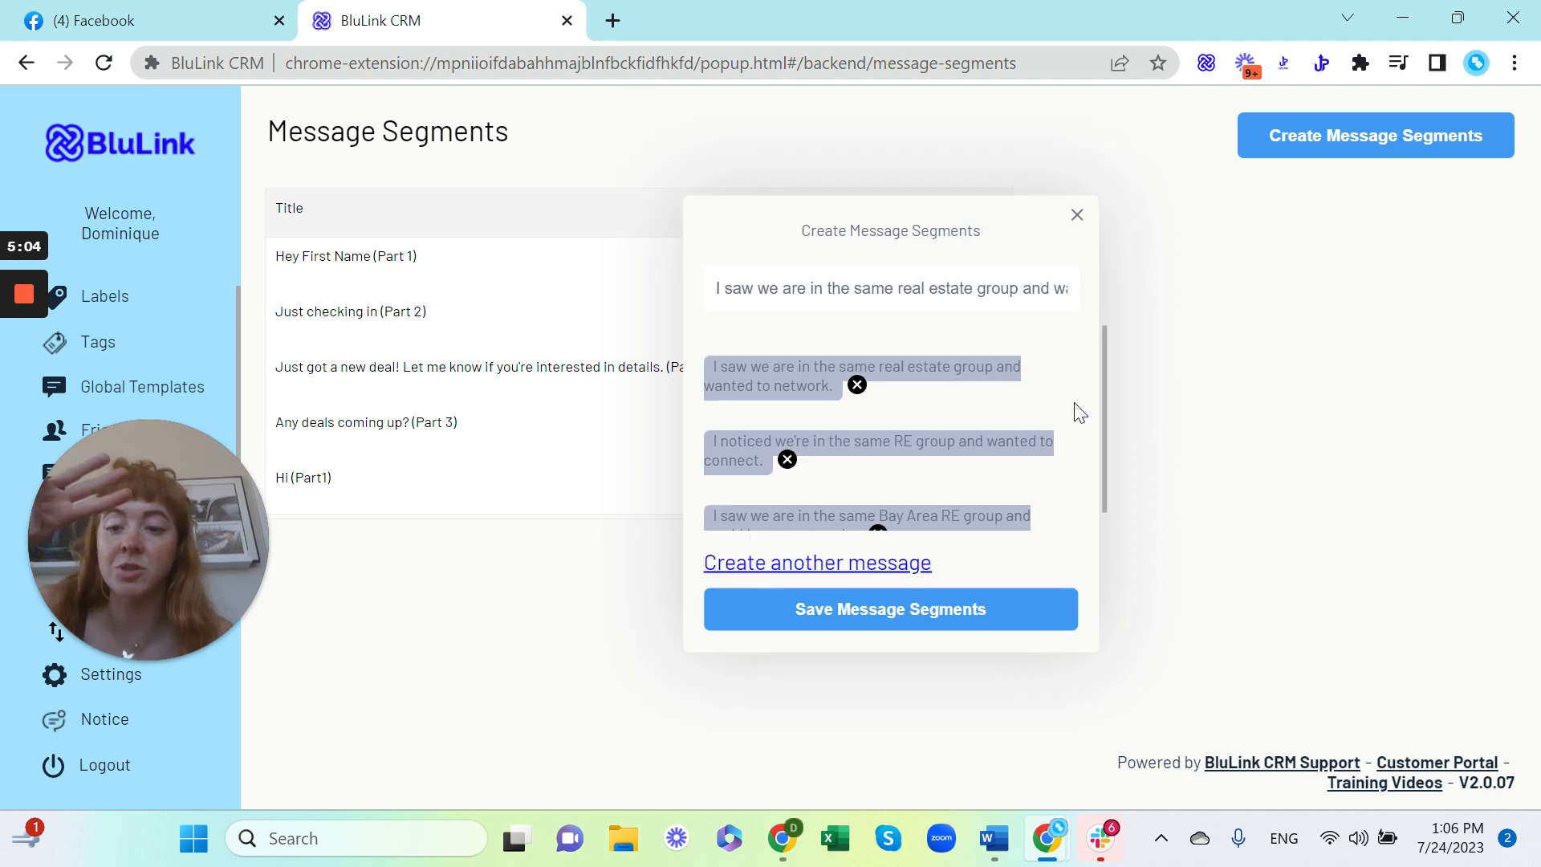
pyautogui.scroll(-1, 978, 400)
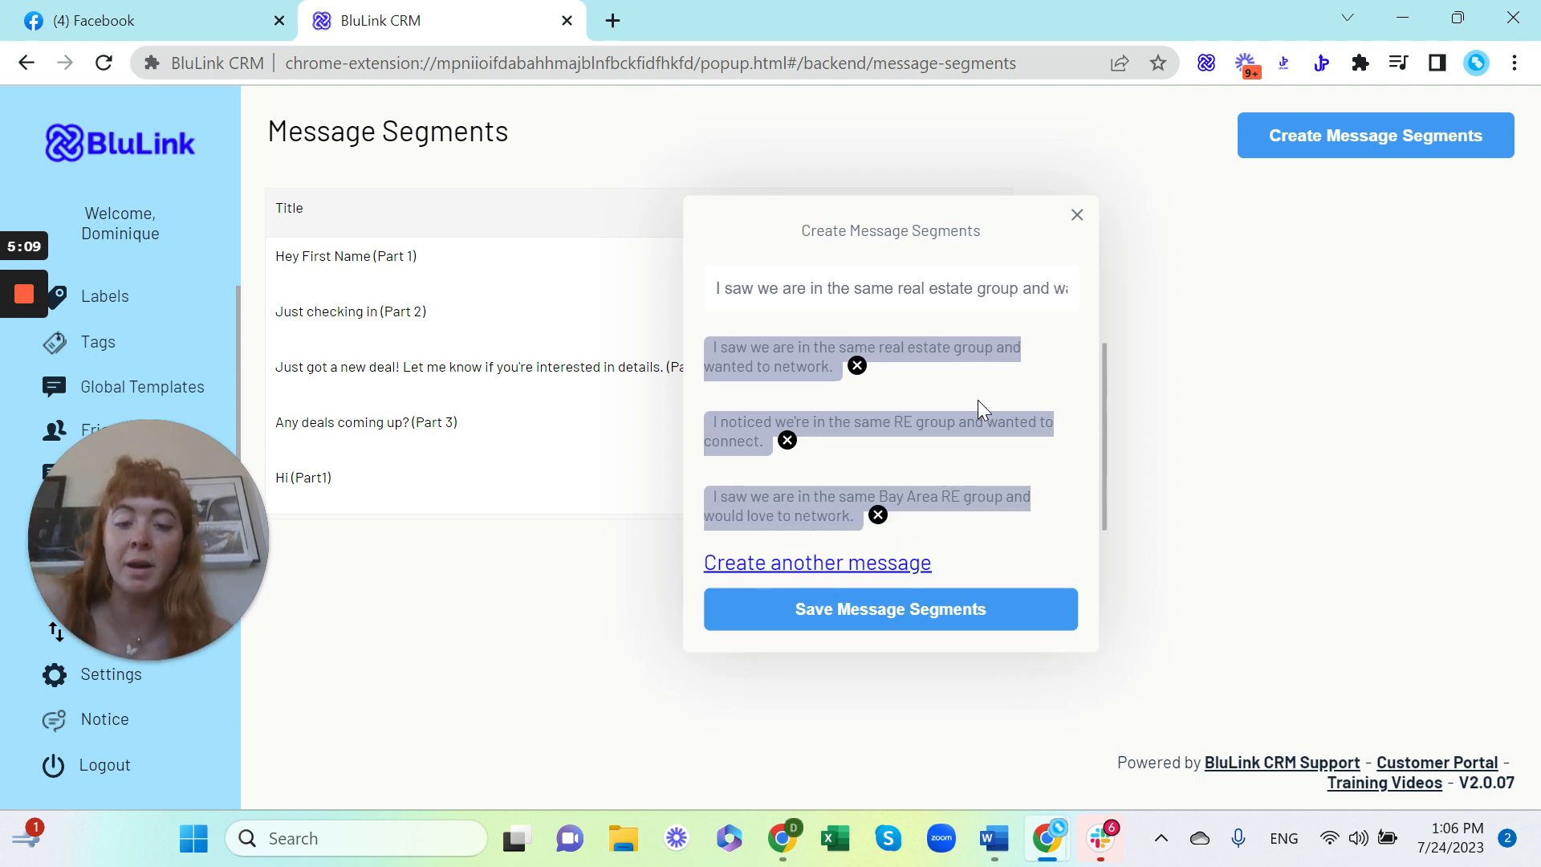
pyautogui.click(918, 612)
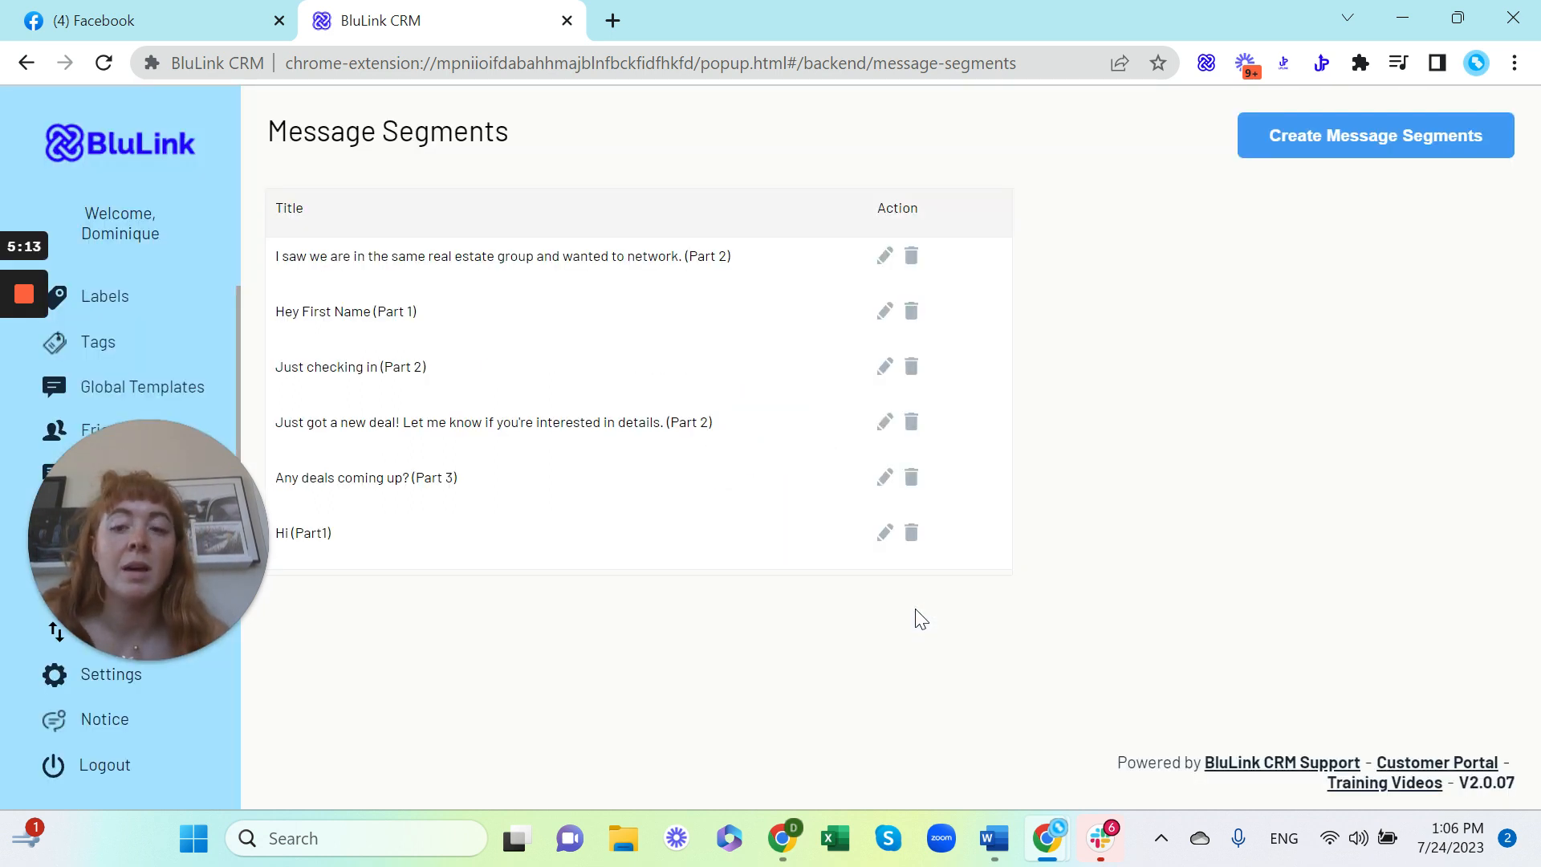
# Start a new message segment titled "How's business? (Part 3)", copying the question from the last line of the Word document.
pyautogui.click(1367, 140)
pyautogui.hotkey('alt', 'Tab')
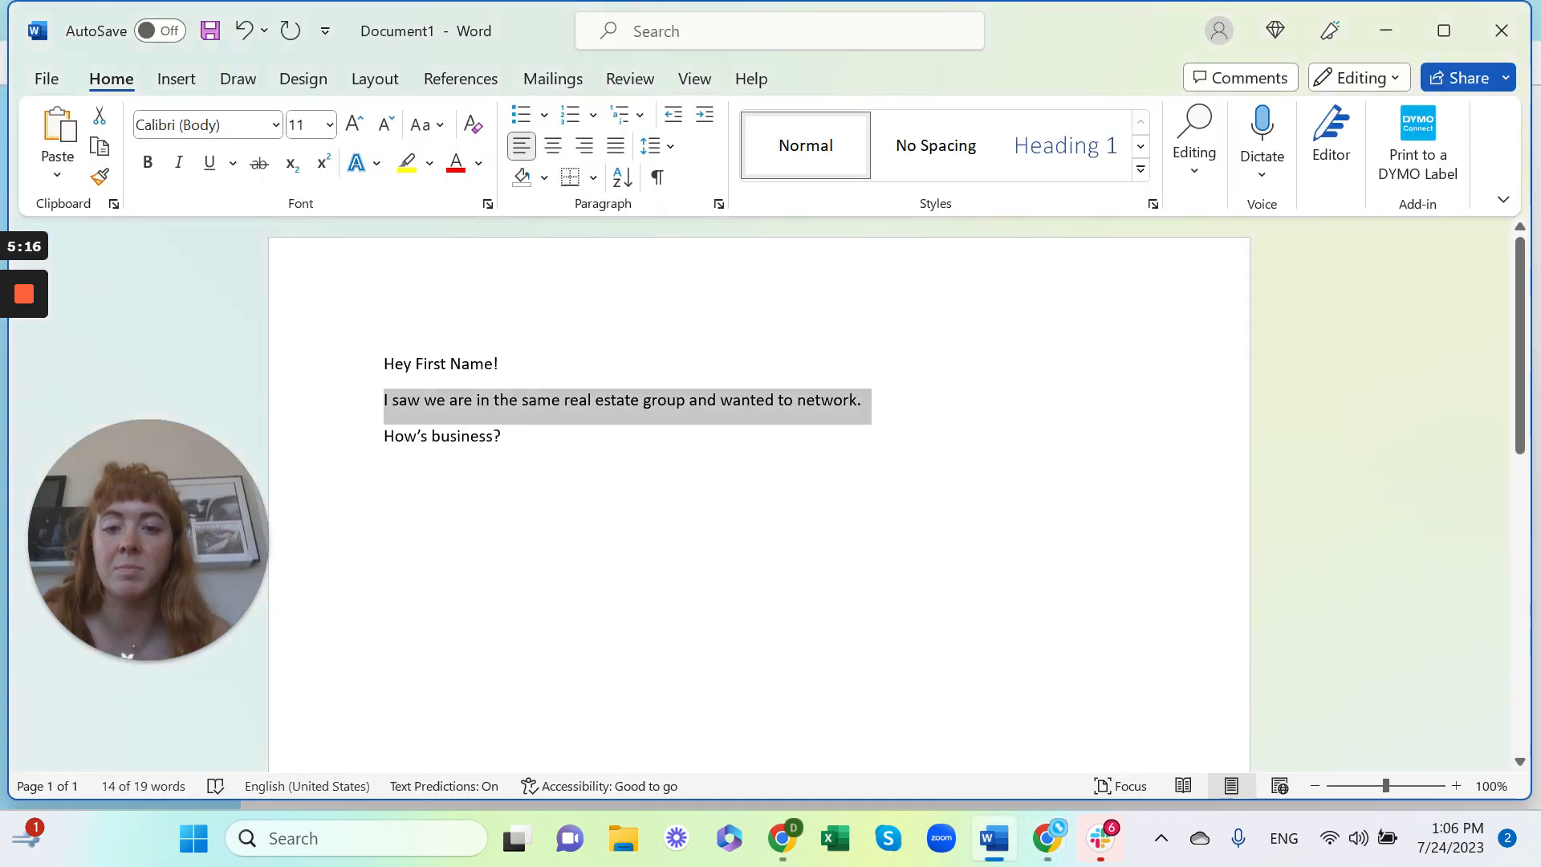
pyautogui.tripleClick(393, 436)
pyautogui.hotkey('ctrl', 'c')
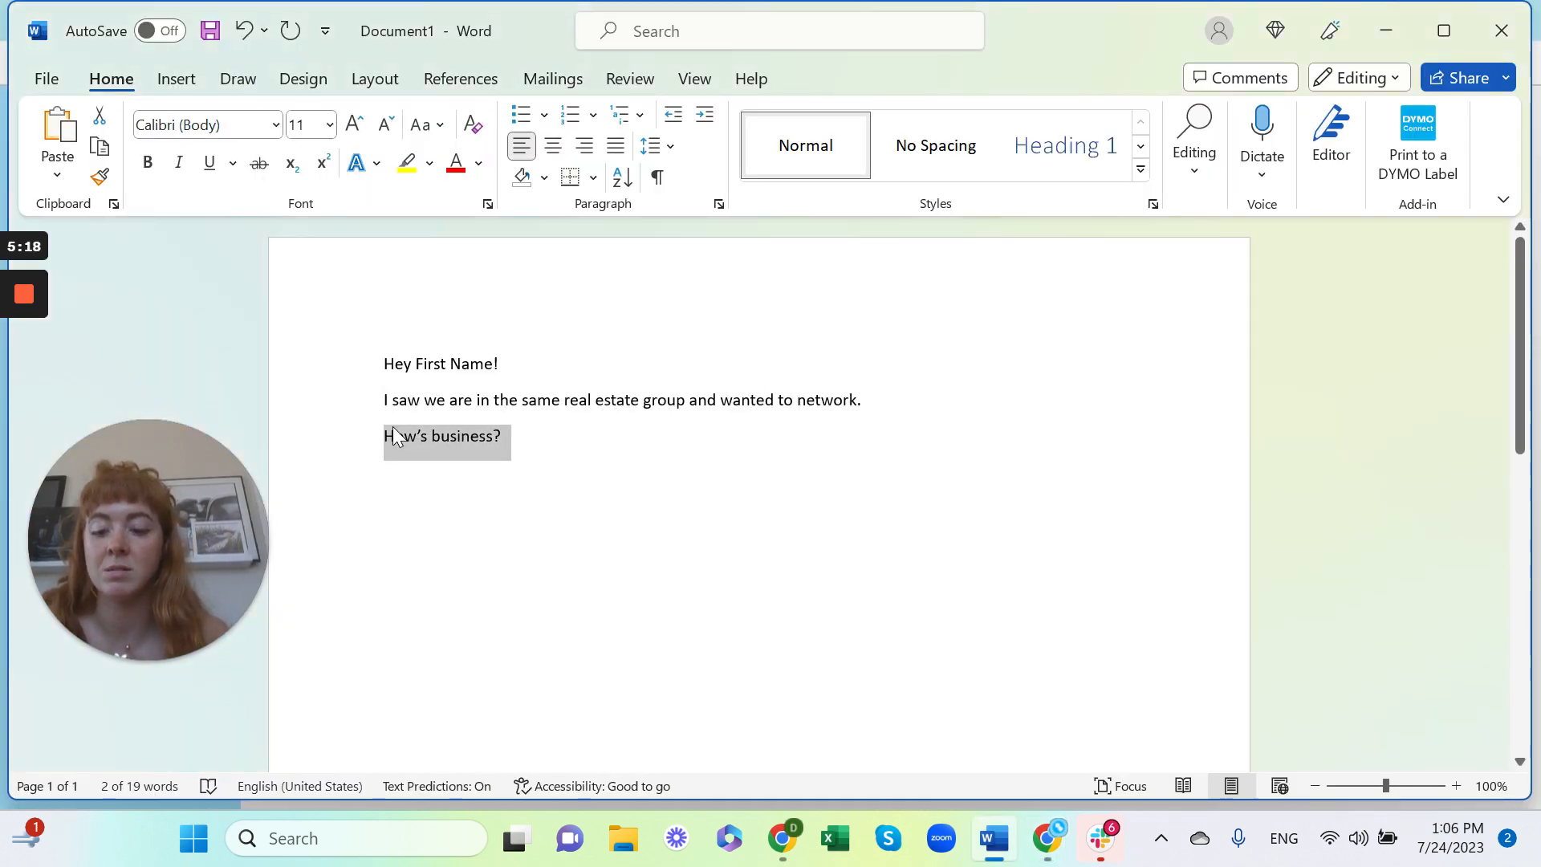
pyautogui.hotkey('alt', 'Tab')
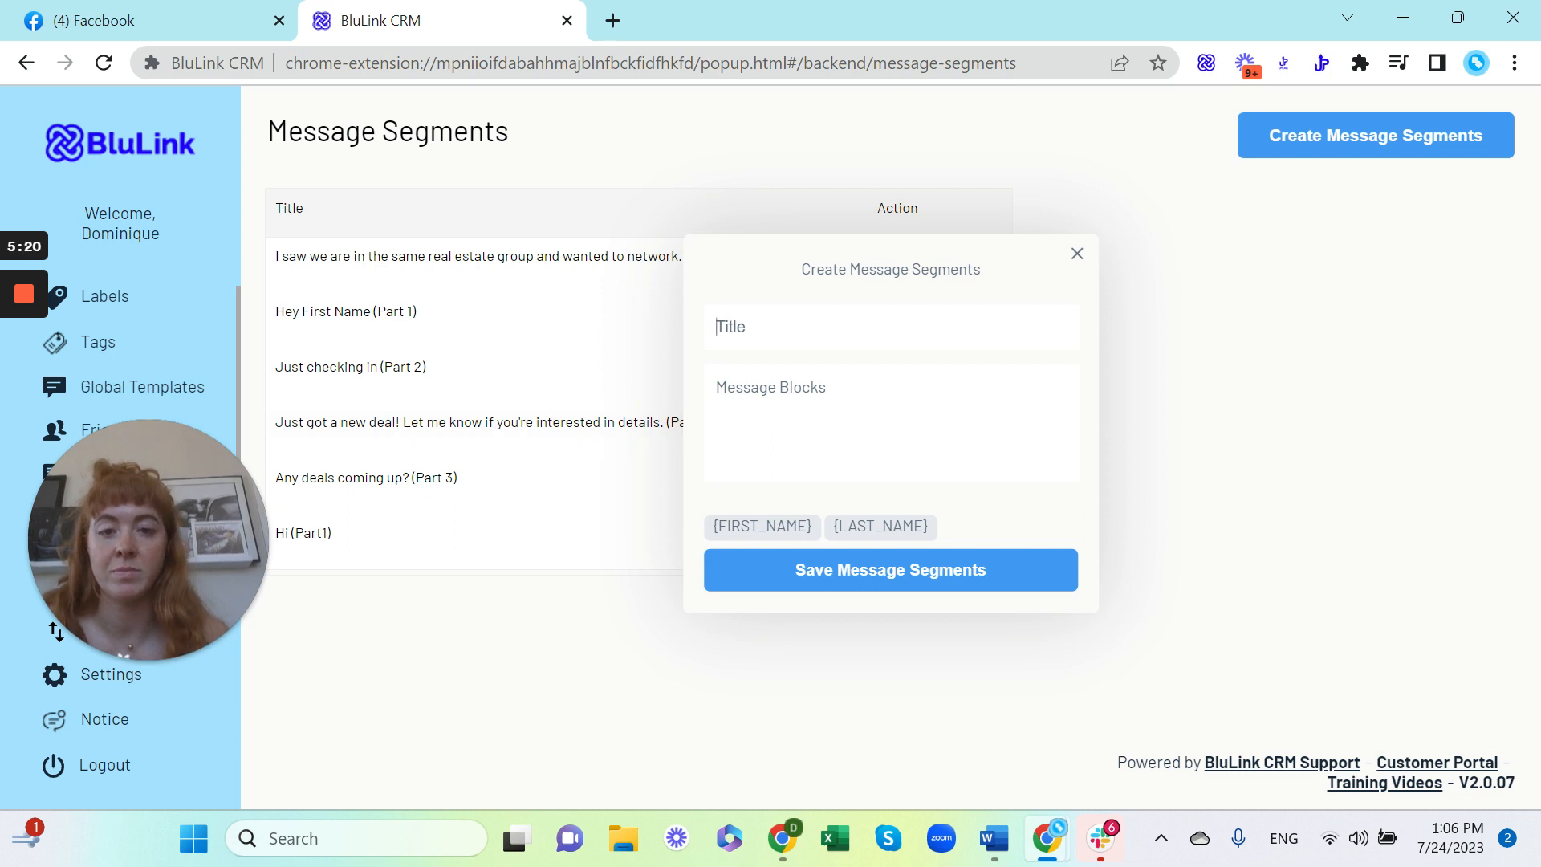
pyautogui.hotkey('ctrl', 'v')
pyautogui.write('(Part 3)')
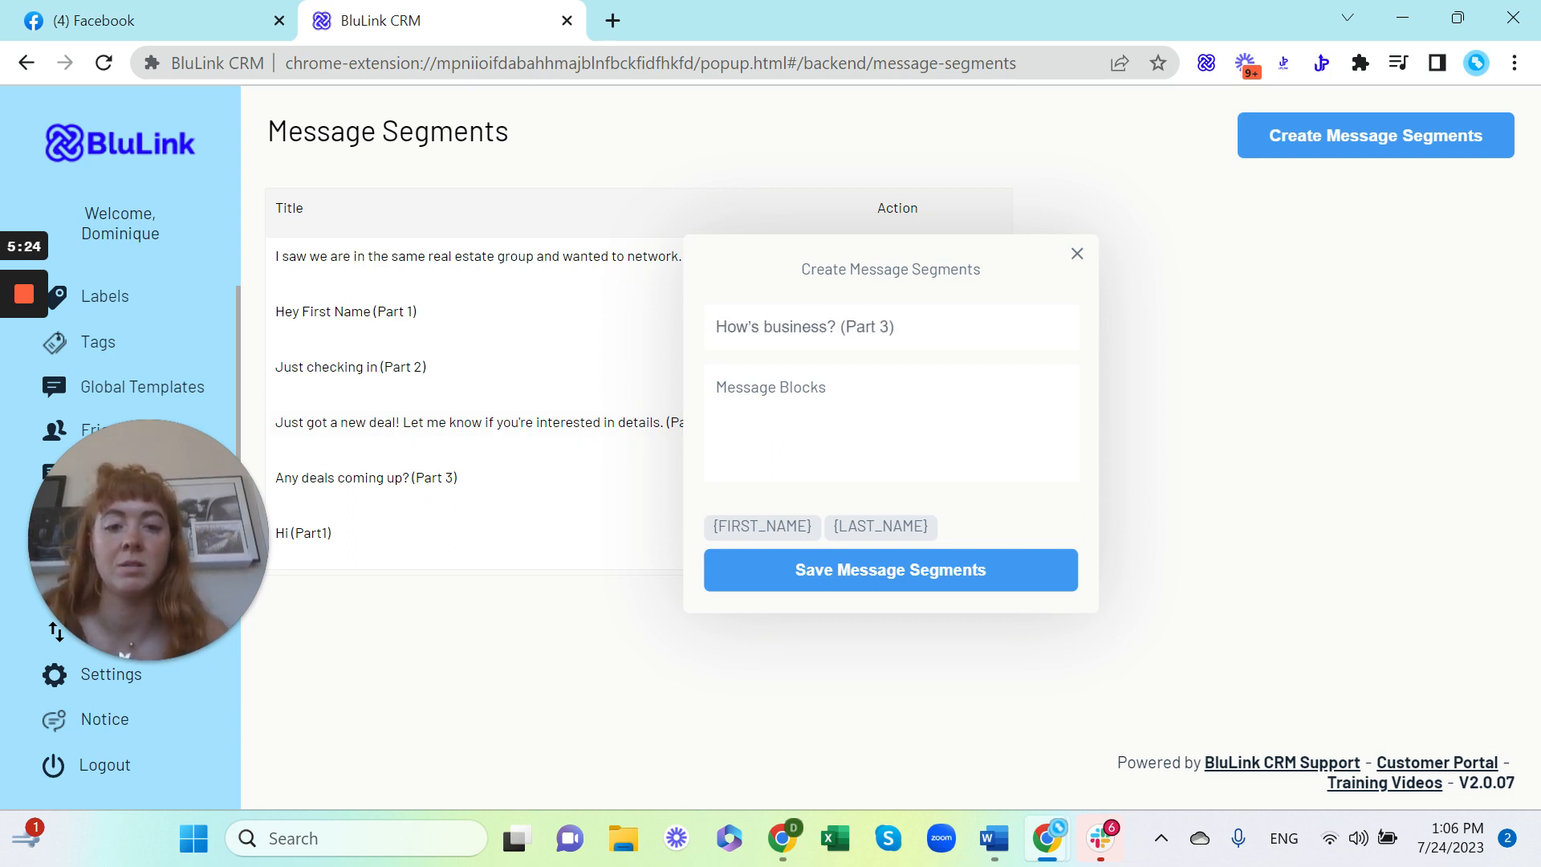
# Add the copied text "How's business?" as the segment's first message block.
pyautogui.press('Tab')
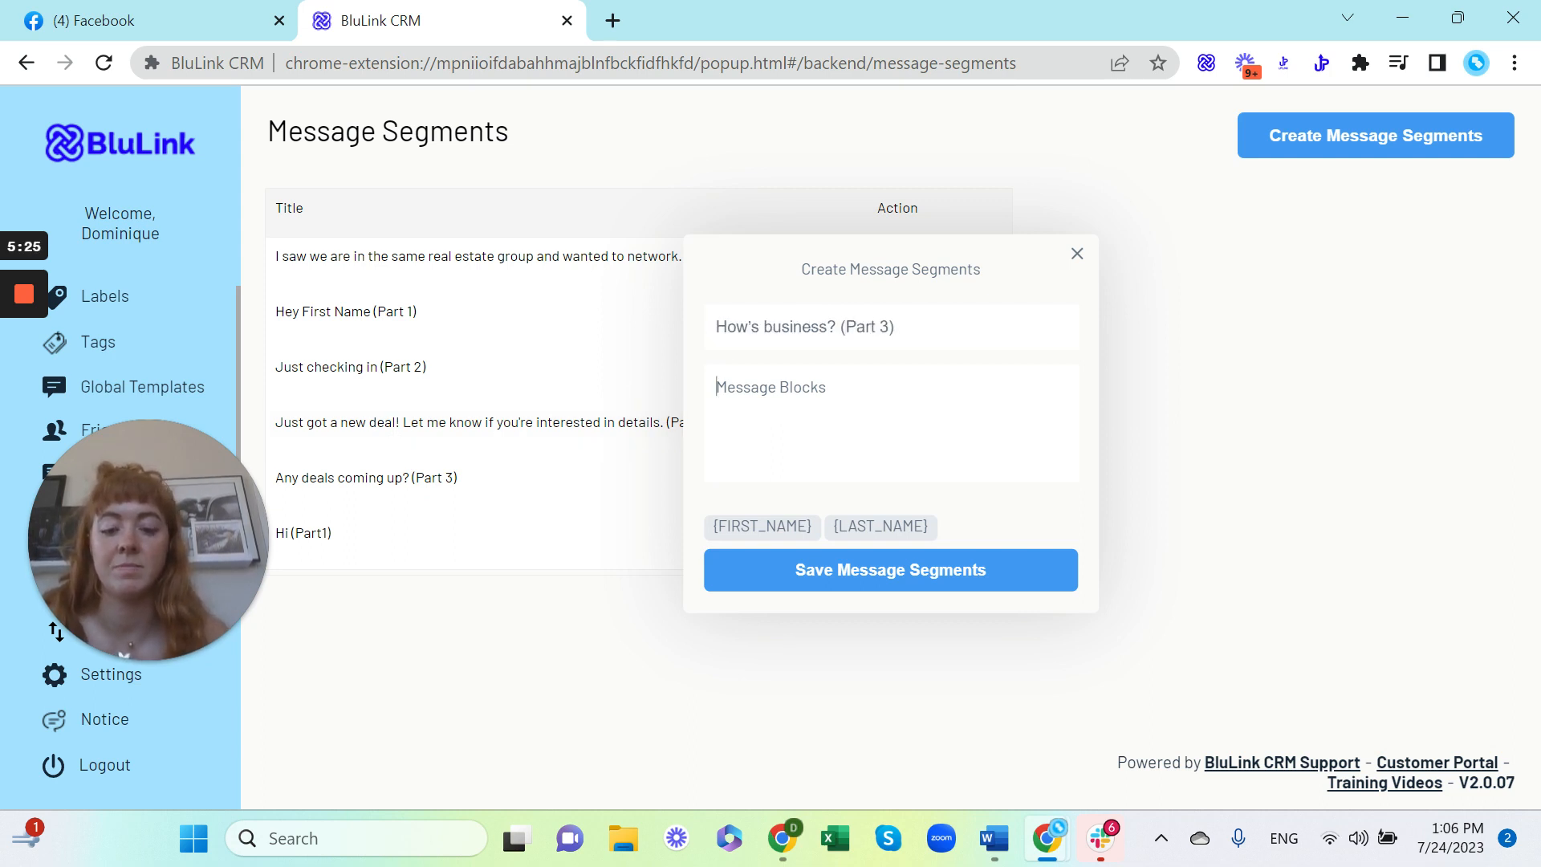
pyautogui.hotkey('ctrl', 'v')
pyautogui.click(775, 488)
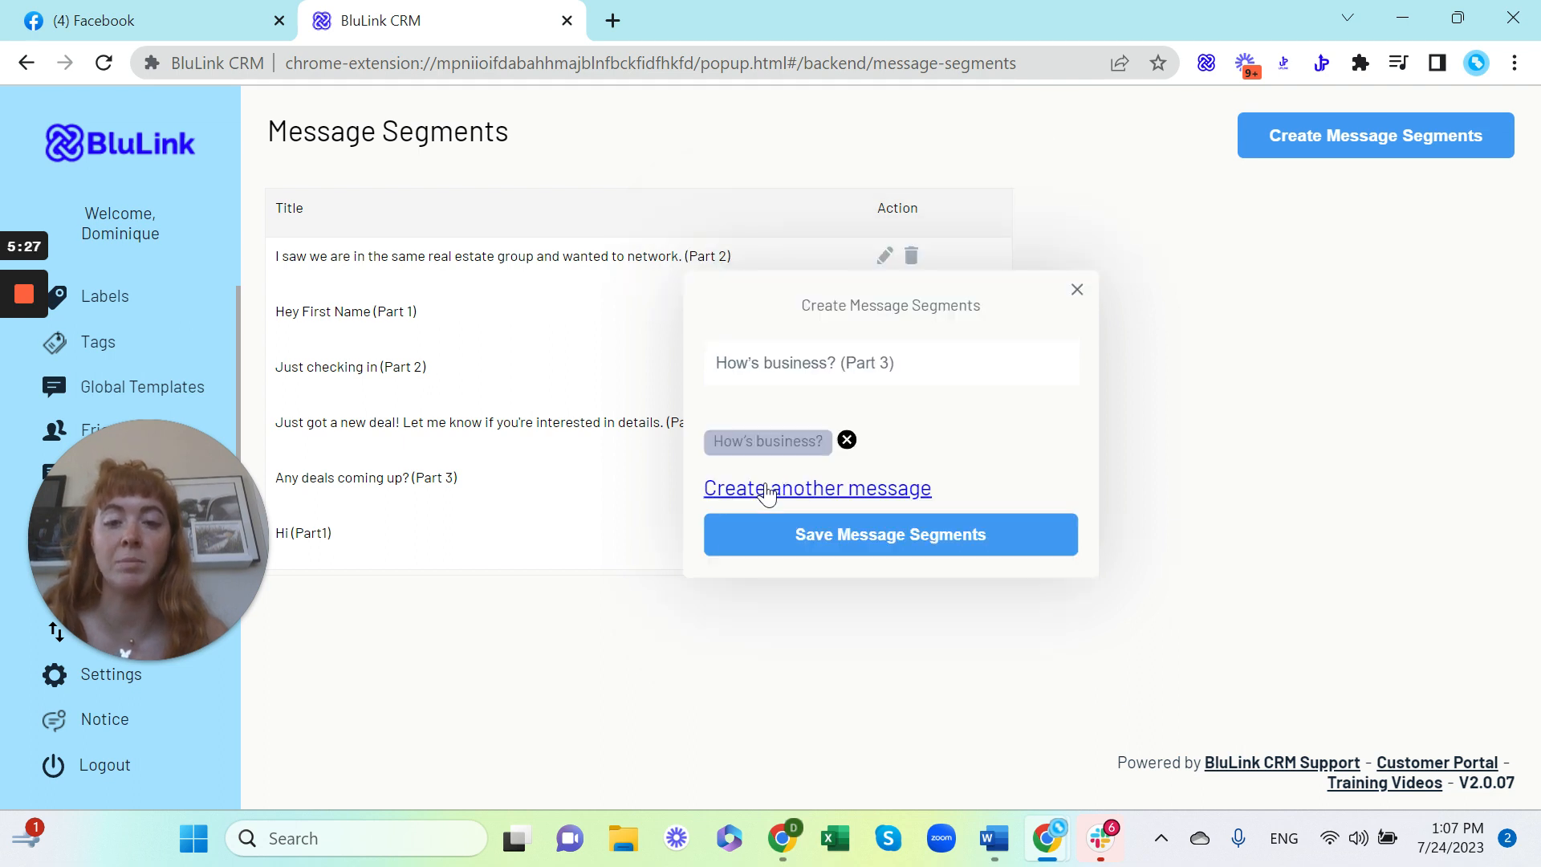
# Create another message from the copied line, reword it to "How's business going?" and add it as a block.
pyautogui.click(765, 494)
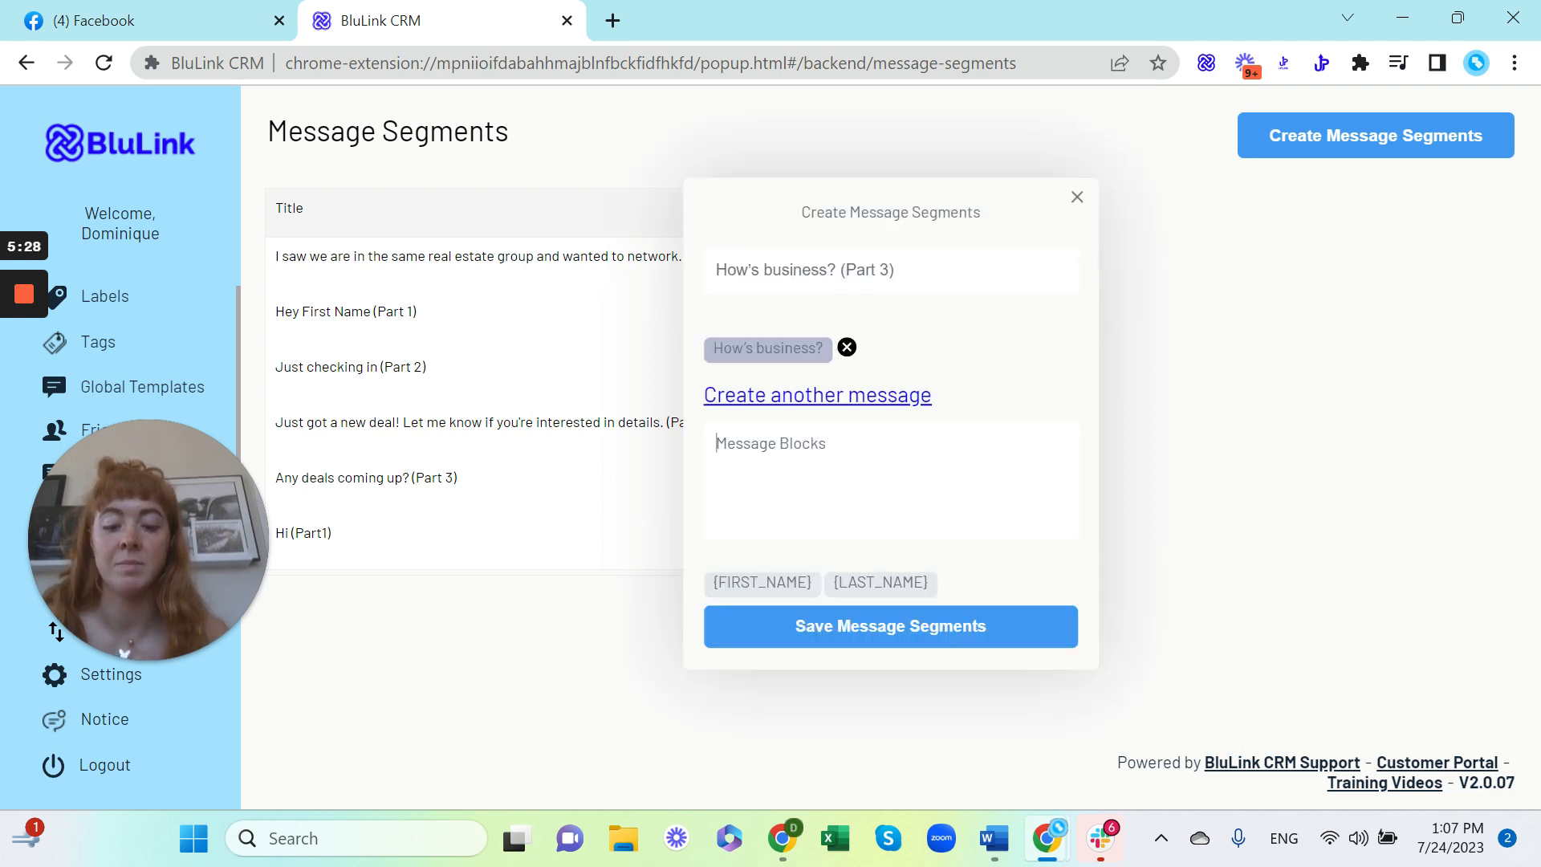
pyautogui.hotkey('ctrl', 'v')
pyautogui.write('go')
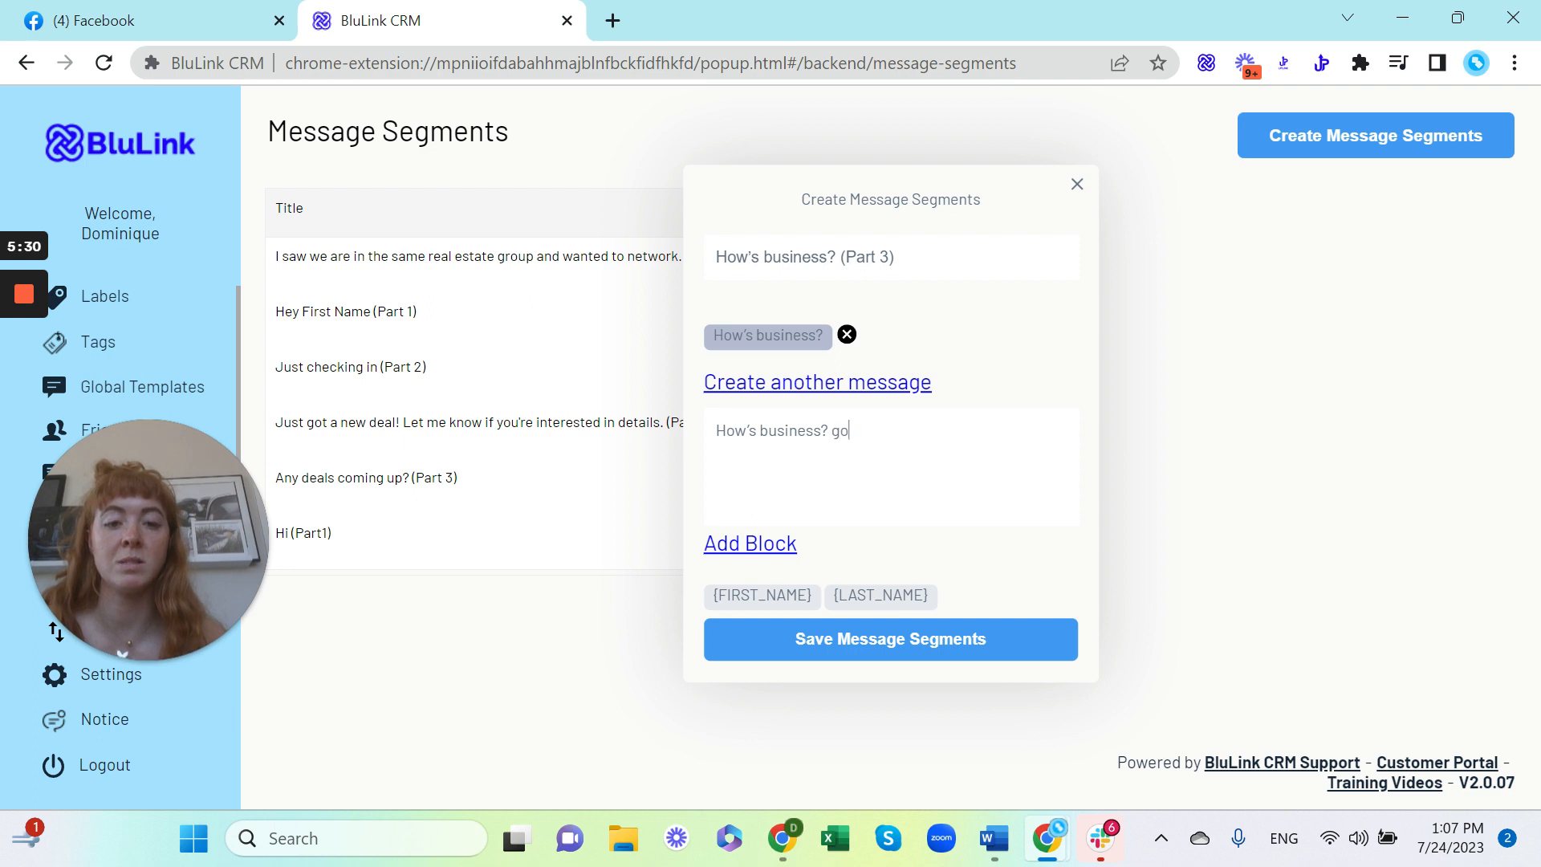
pyautogui.write('ing')
pyautogui.press('BackSpace')
pyautogui.press('BackSpace')
pyautogui.press('BackSpace')
pyautogui.press('BackSpace')
pyautogui.press('BackSpace')
pyautogui.press('BackSpace')
pyautogui.press('BackSpace')
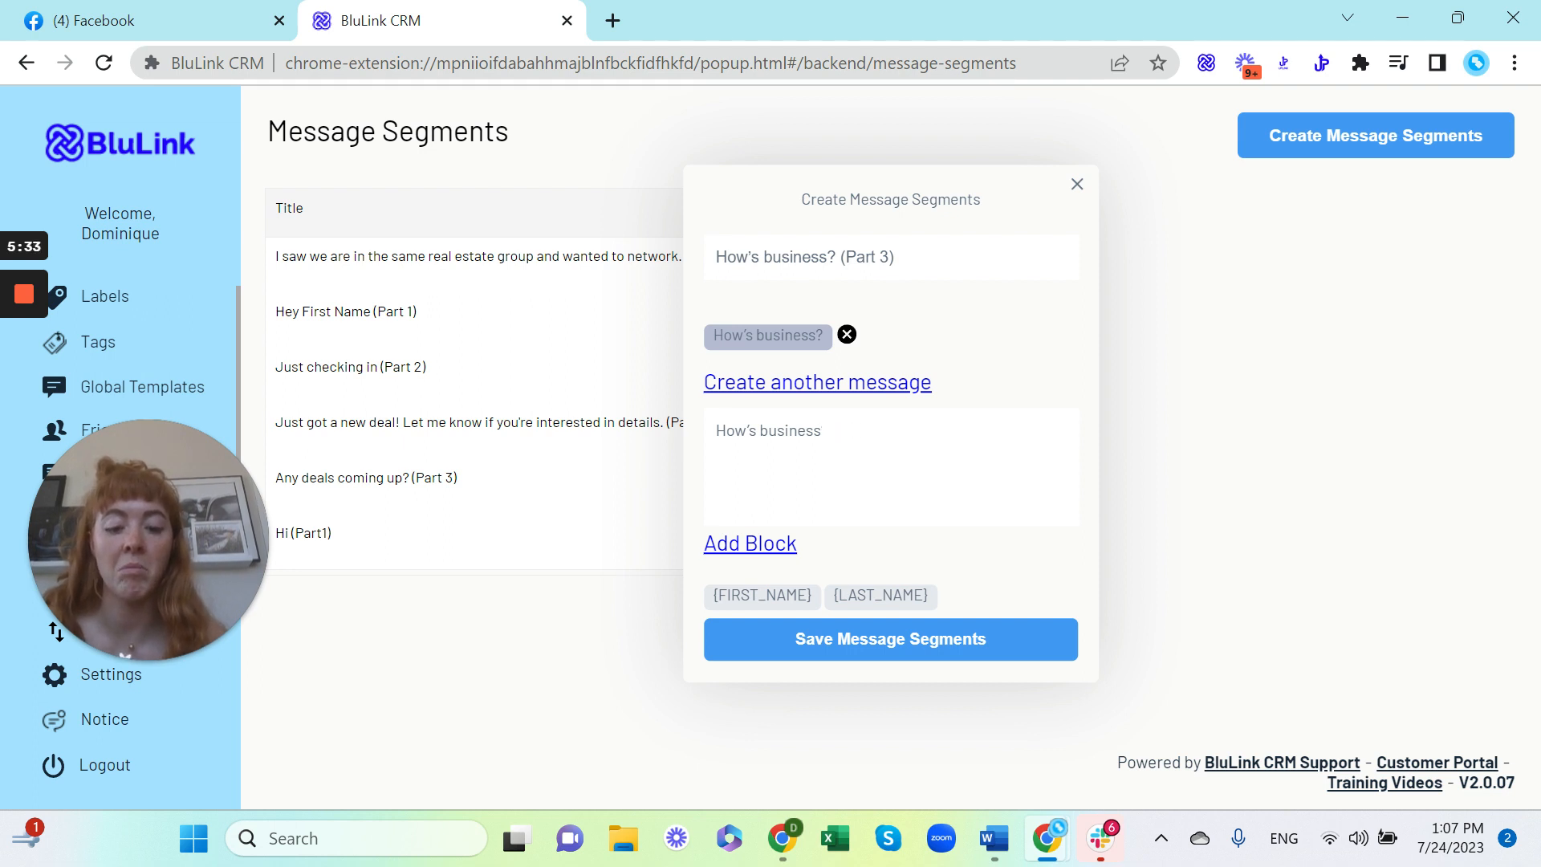
pyautogui.write('going?')
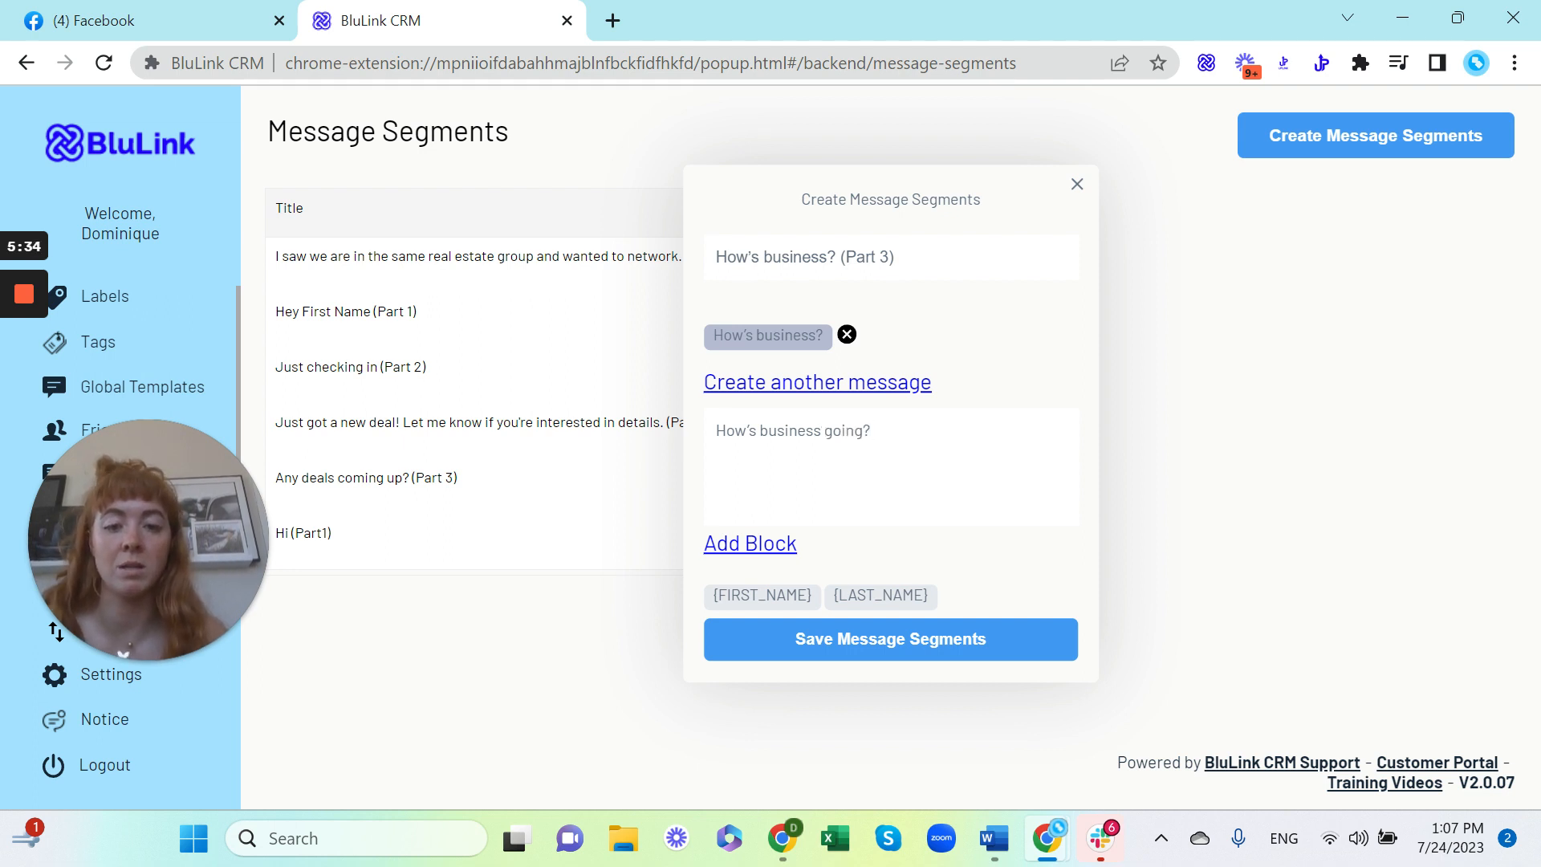
pyautogui.click(756, 549)
# Add a third block reading "How is business on your end?" and save the message segment.
pyautogui.click(757, 523)
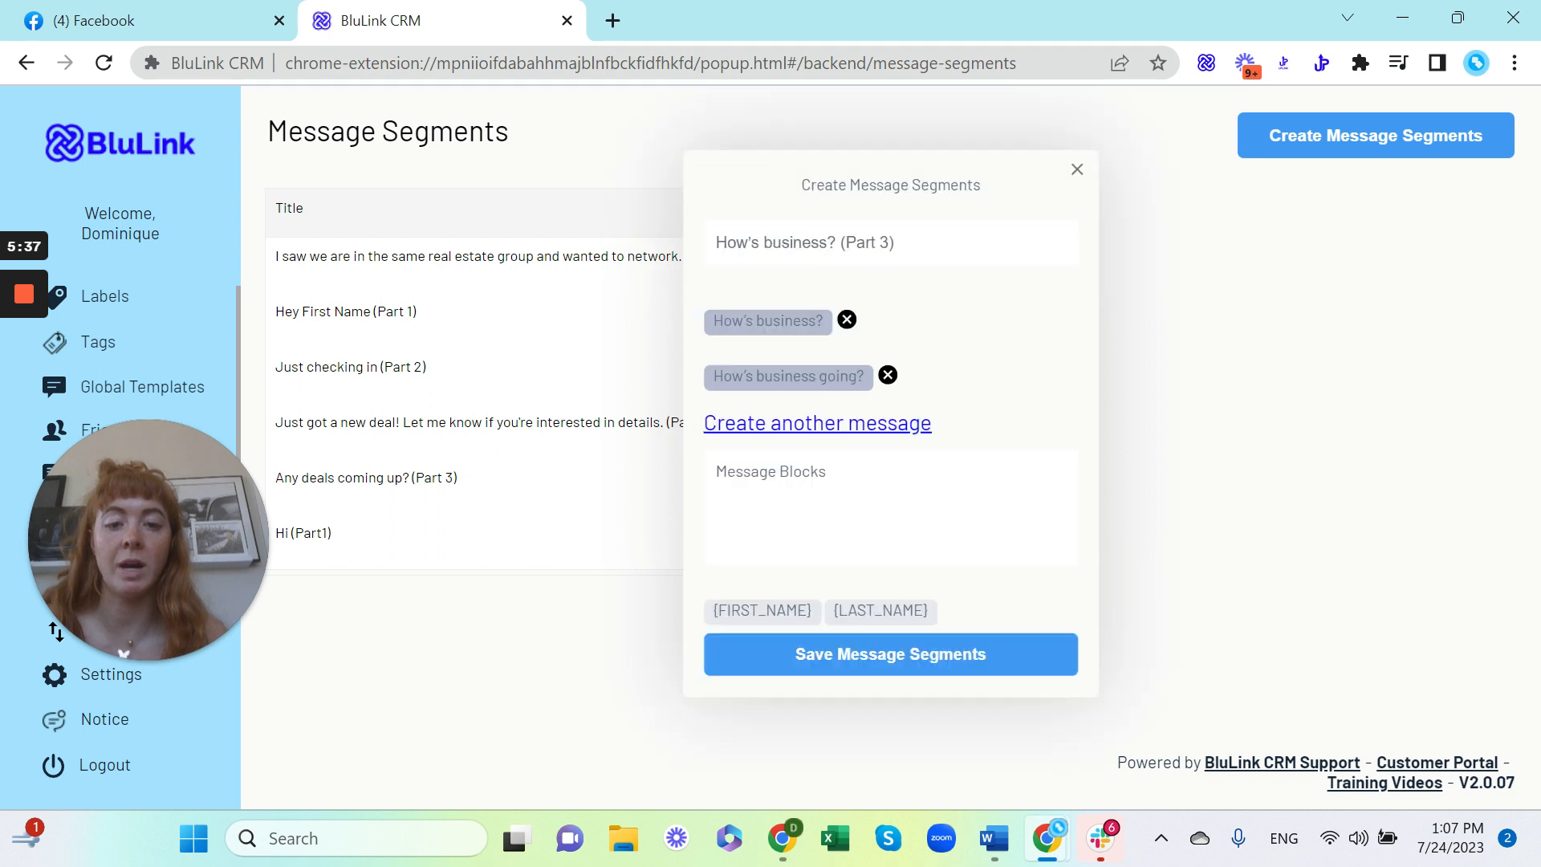
pyautogui.hotkey('ctrl', 'v')
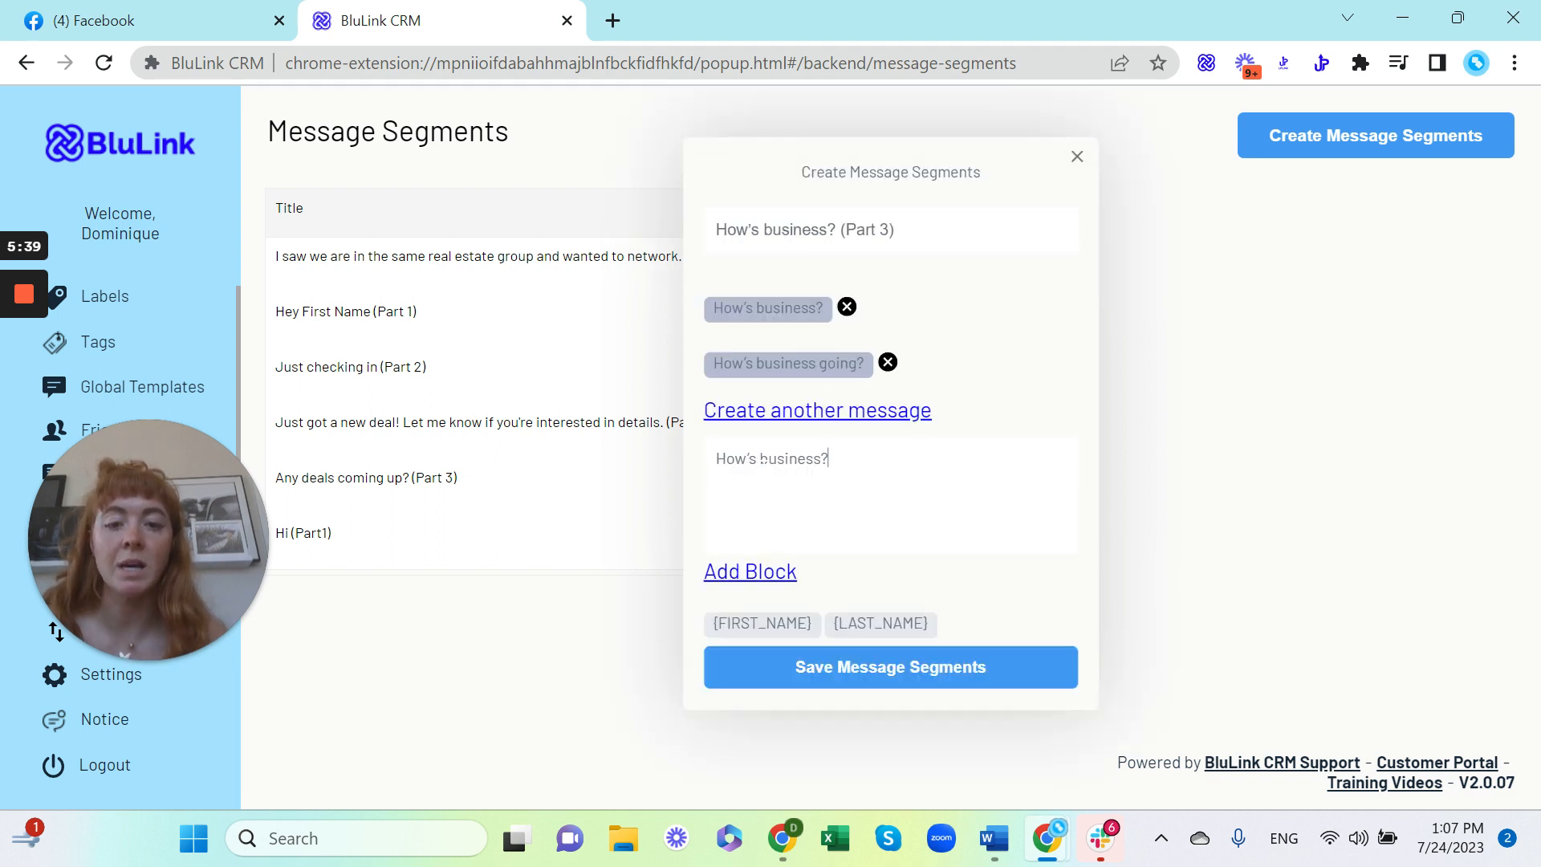
pyautogui.press('BackSpace')
pyautogui.press('BackSpace')
pyautogui.write('business')
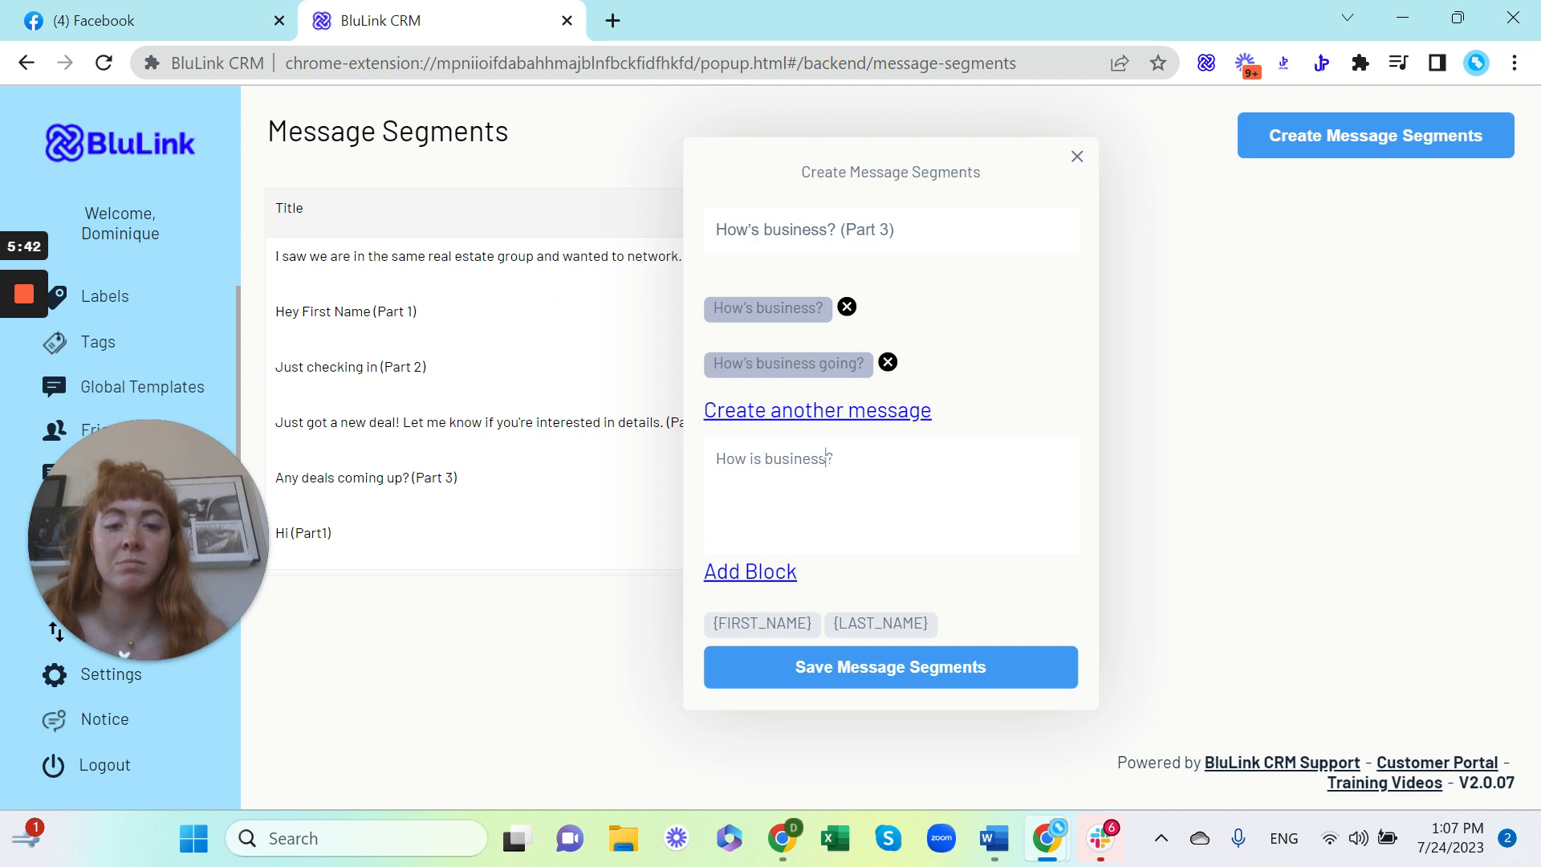
pyautogui.write(' on your end')
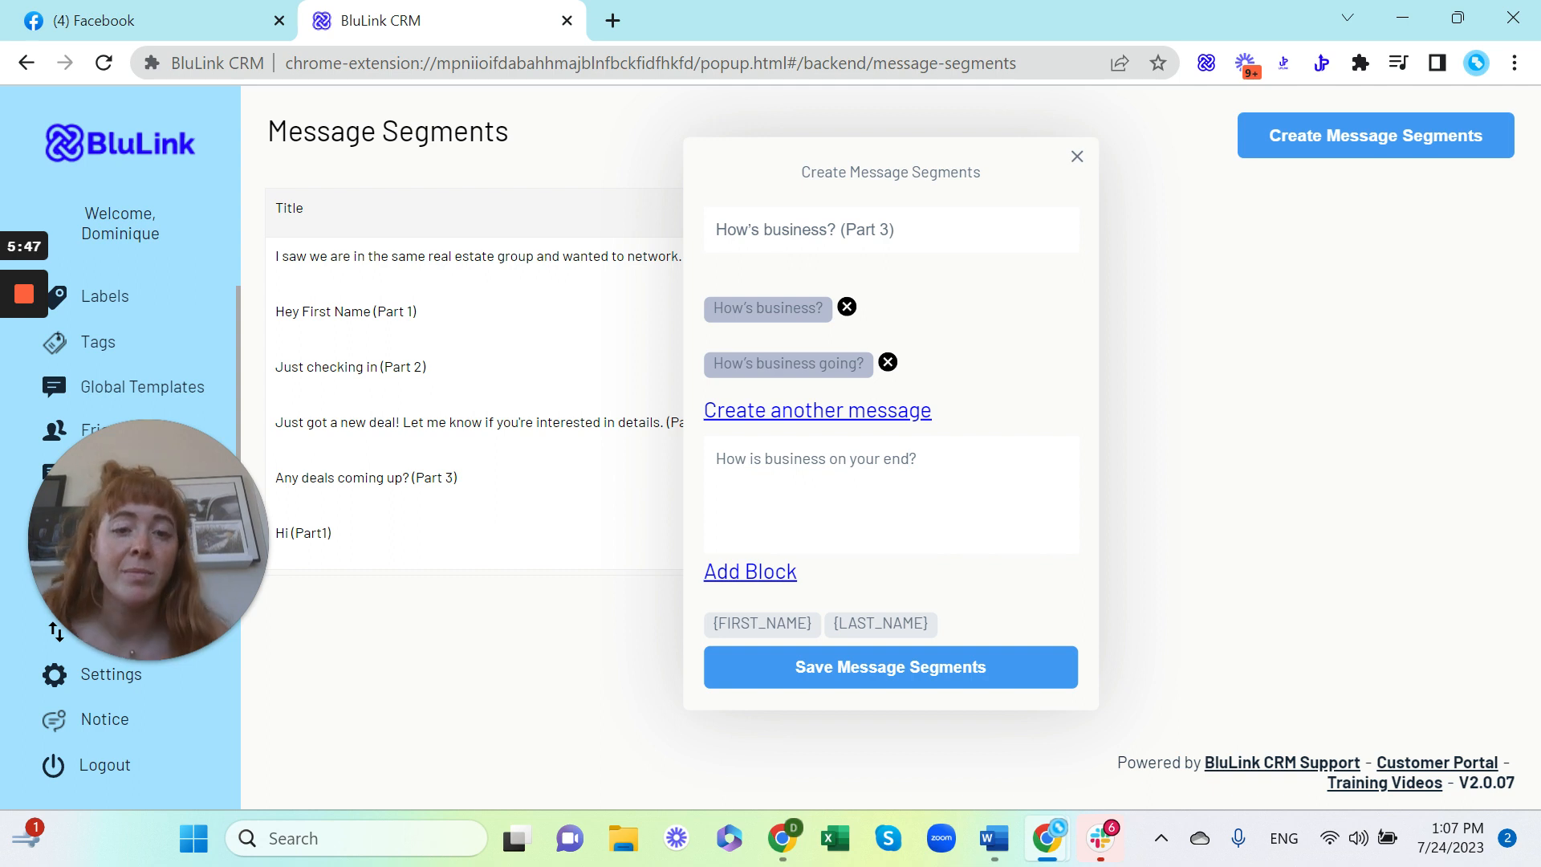
pyautogui.click(749, 581)
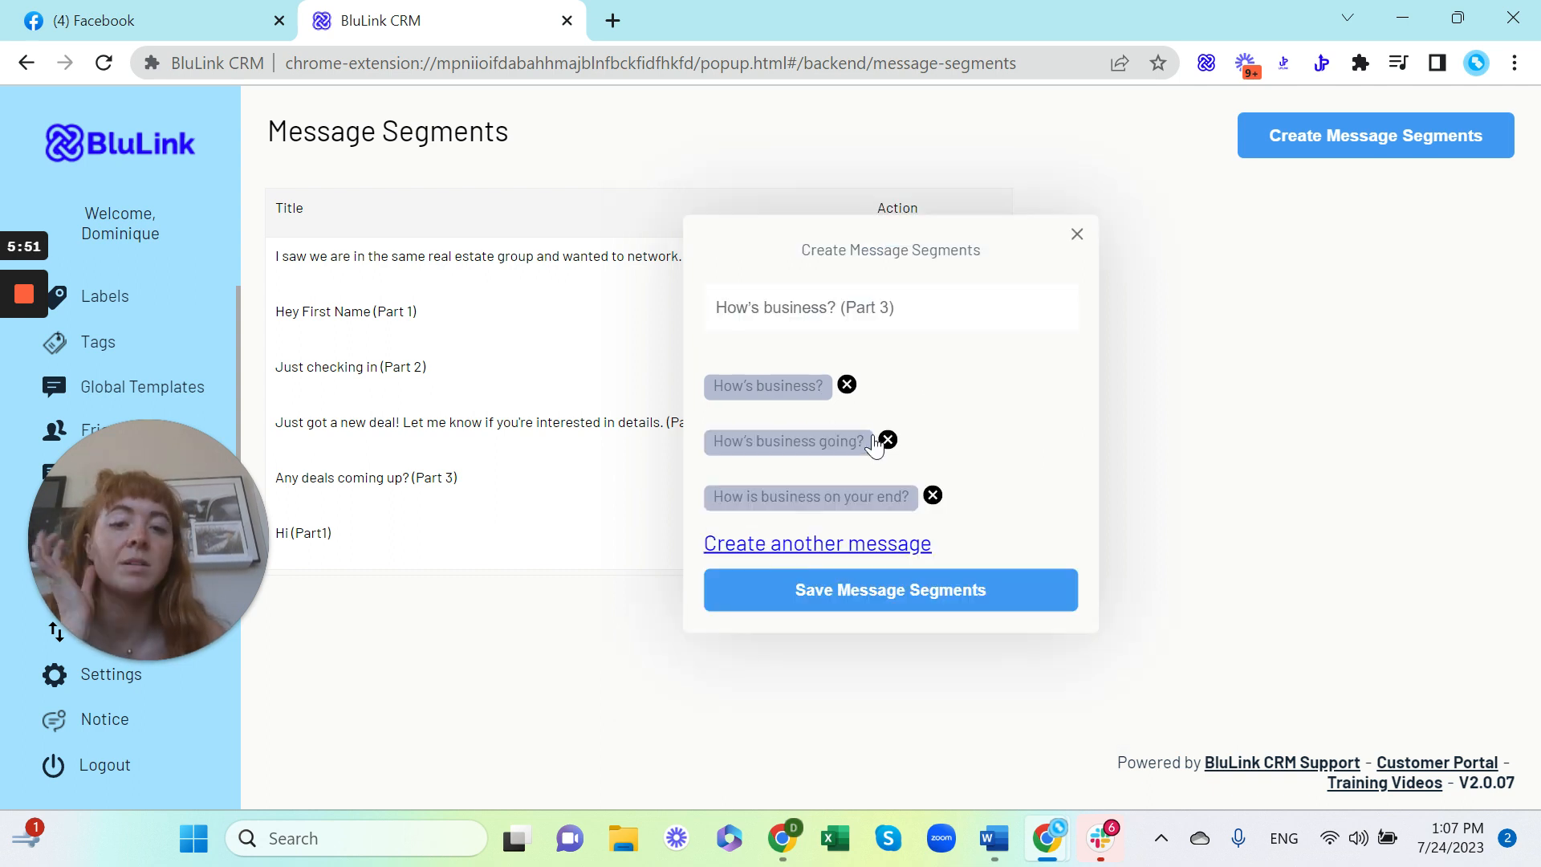
pyautogui.click(897, 606)
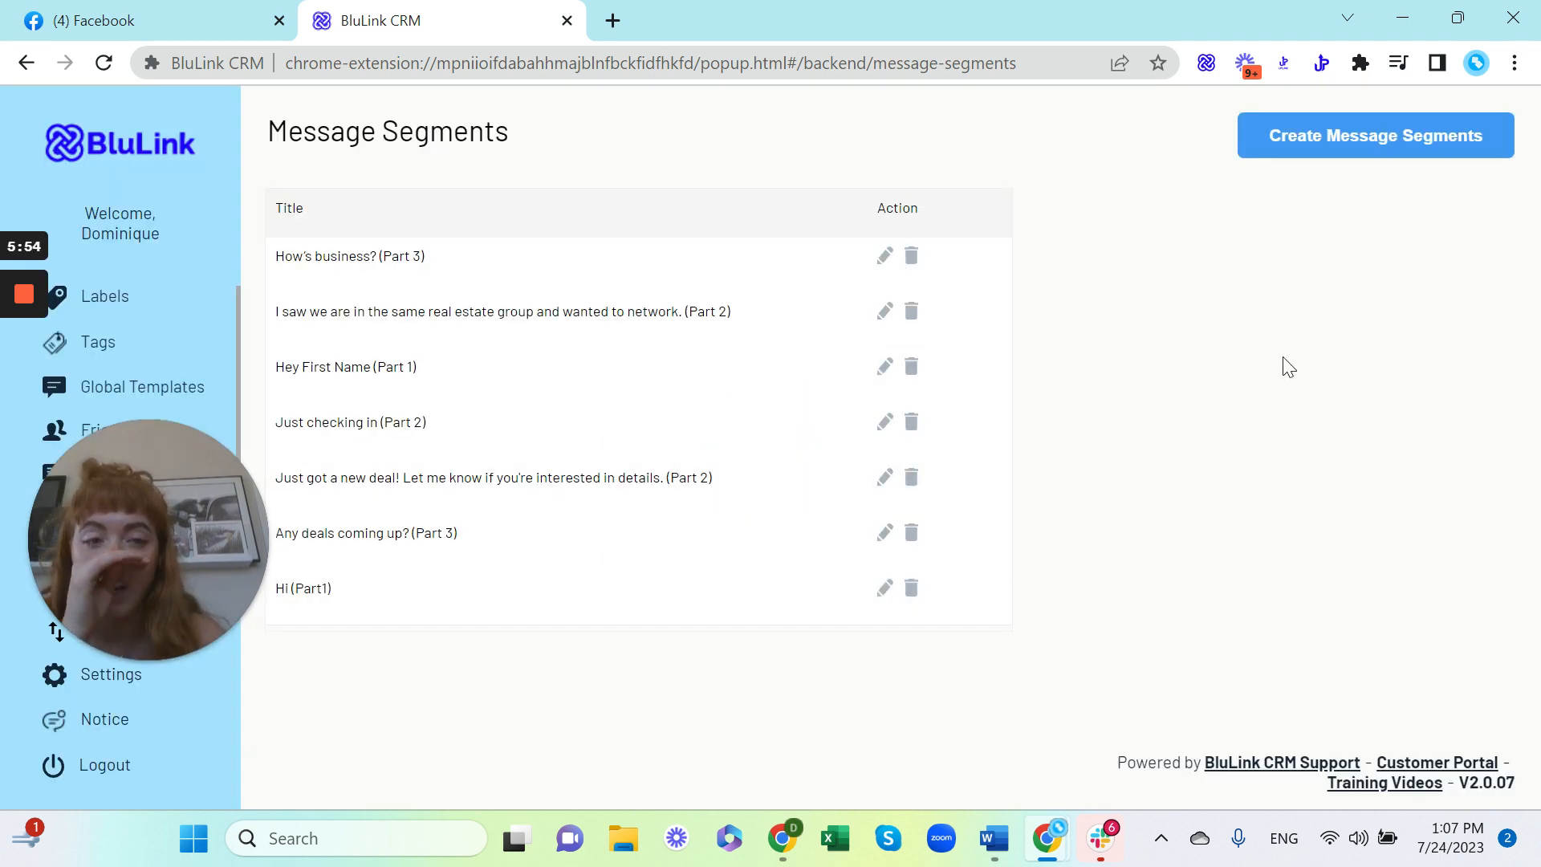
pyautogui.hotkey('alt', 'Tab')
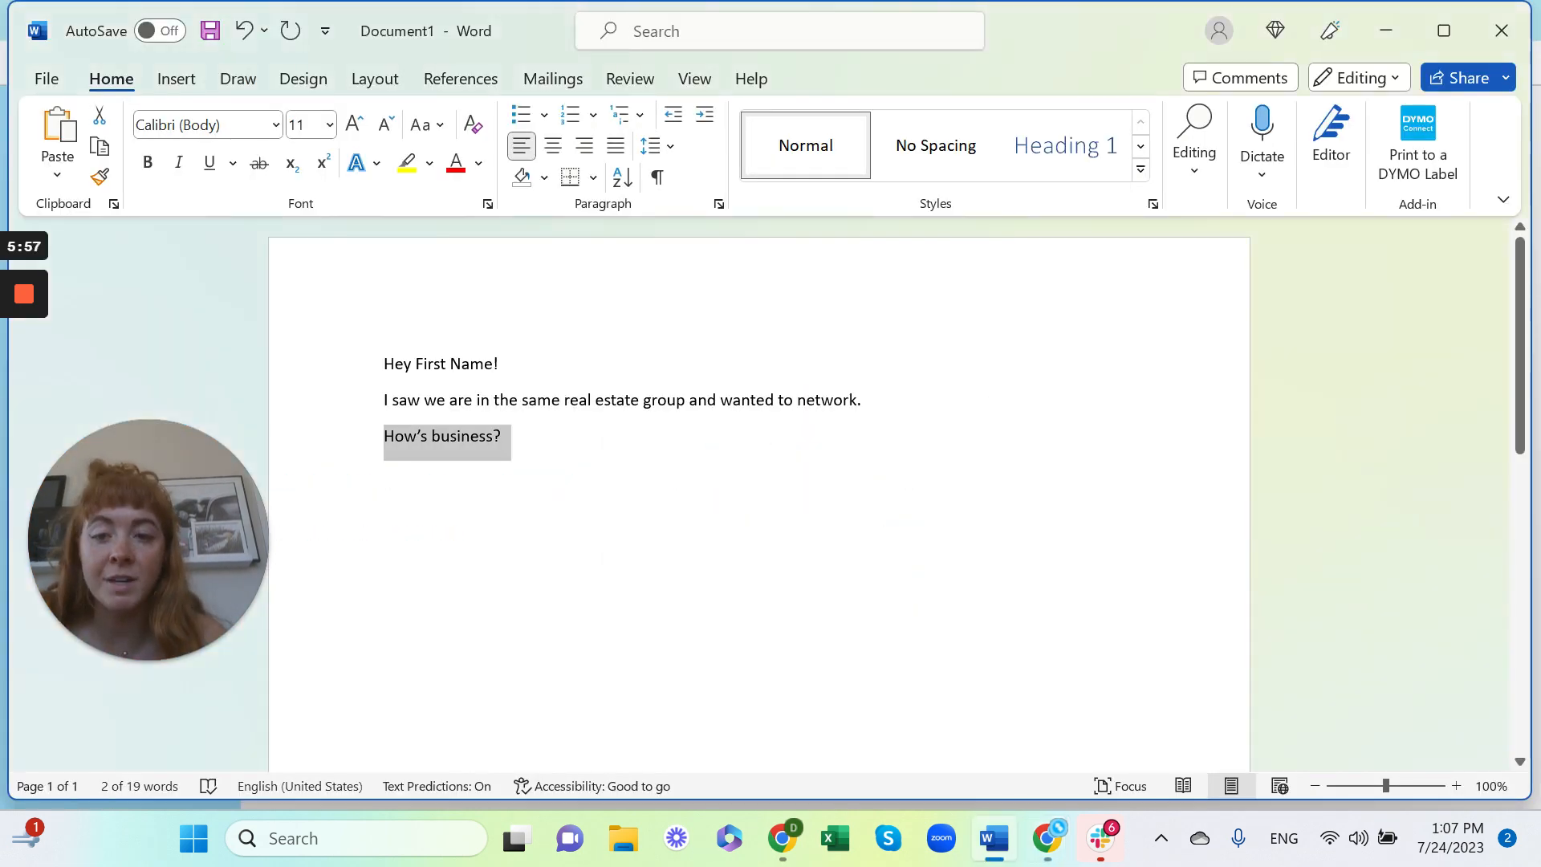
pyautogui.click(503, 364)
pyautogui.click(552, 399)
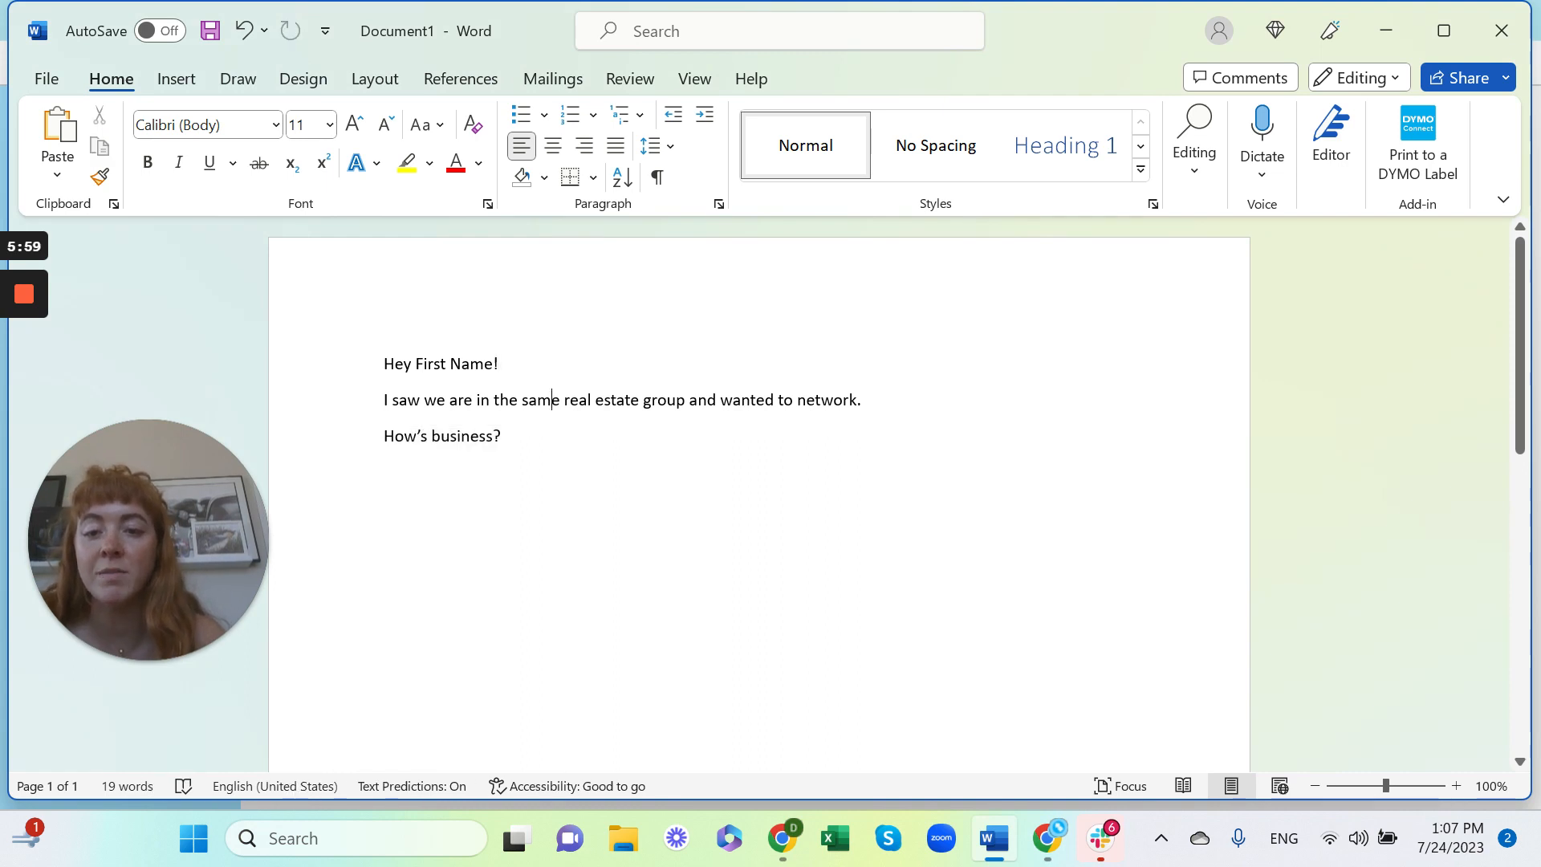
pyautogui.click(504, 436)
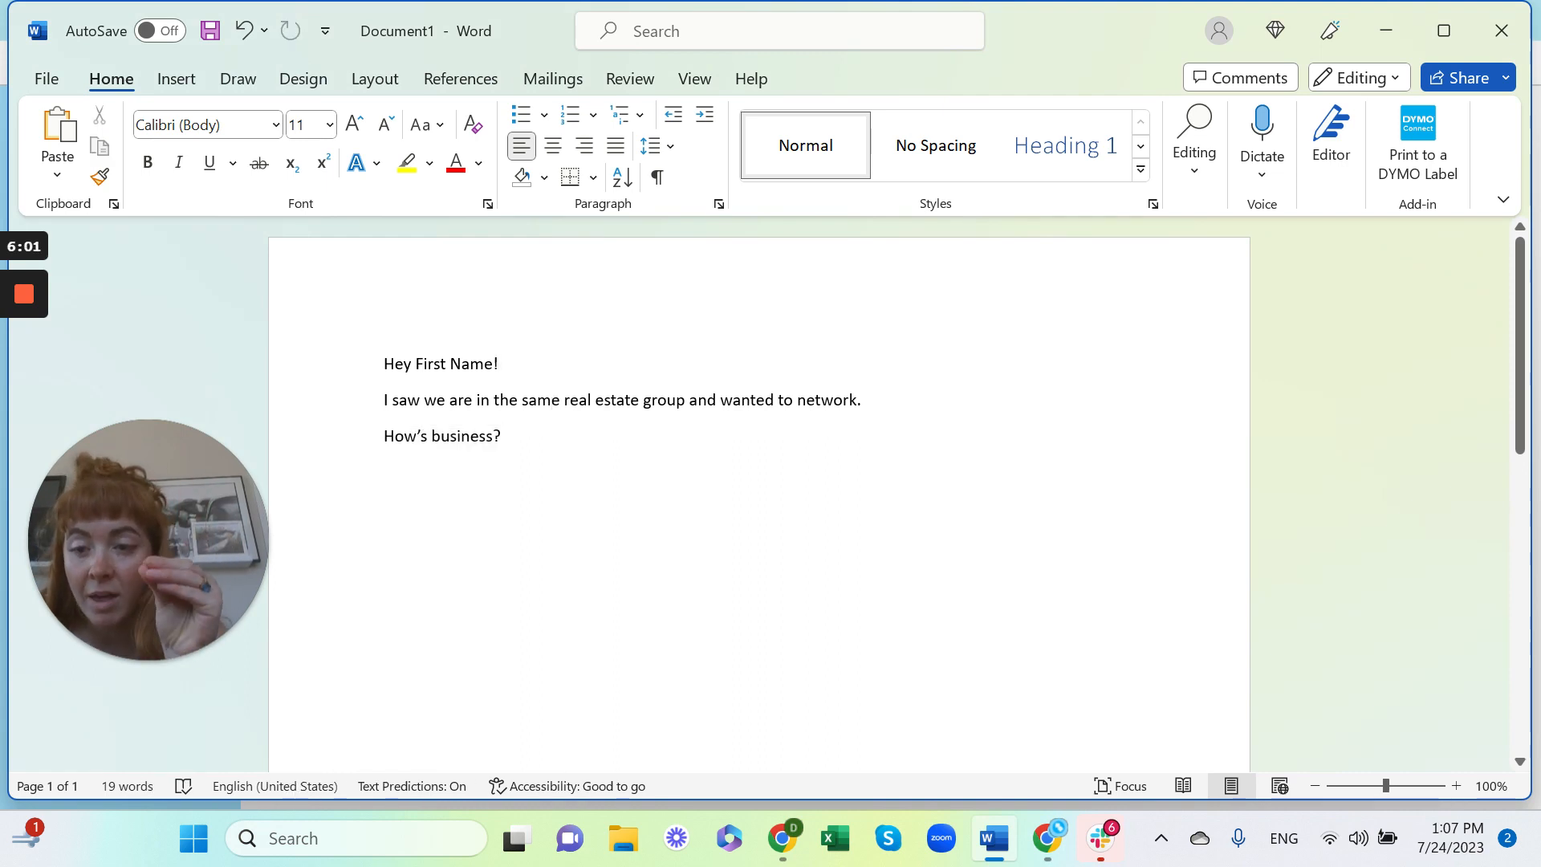
pyautogui.hotkey('alt', 'Tab')
pyautogui.moveTo(107, 507); pyautogui.dragTo(861, 214)
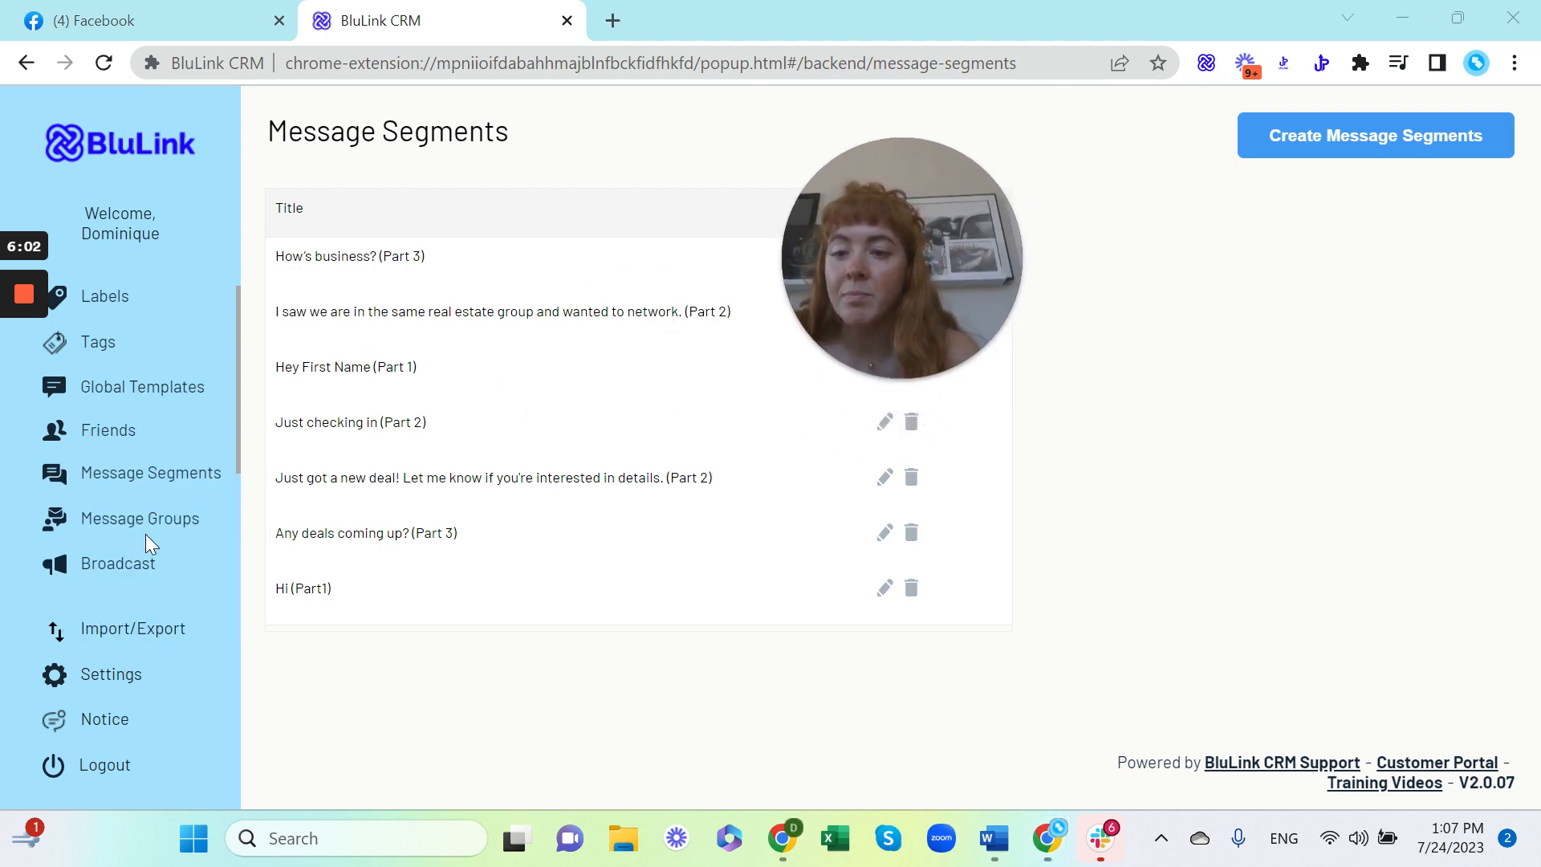
# Start a new message group in Message Groups and title it "Outreach Message".
pyautogui.click(124, 533)
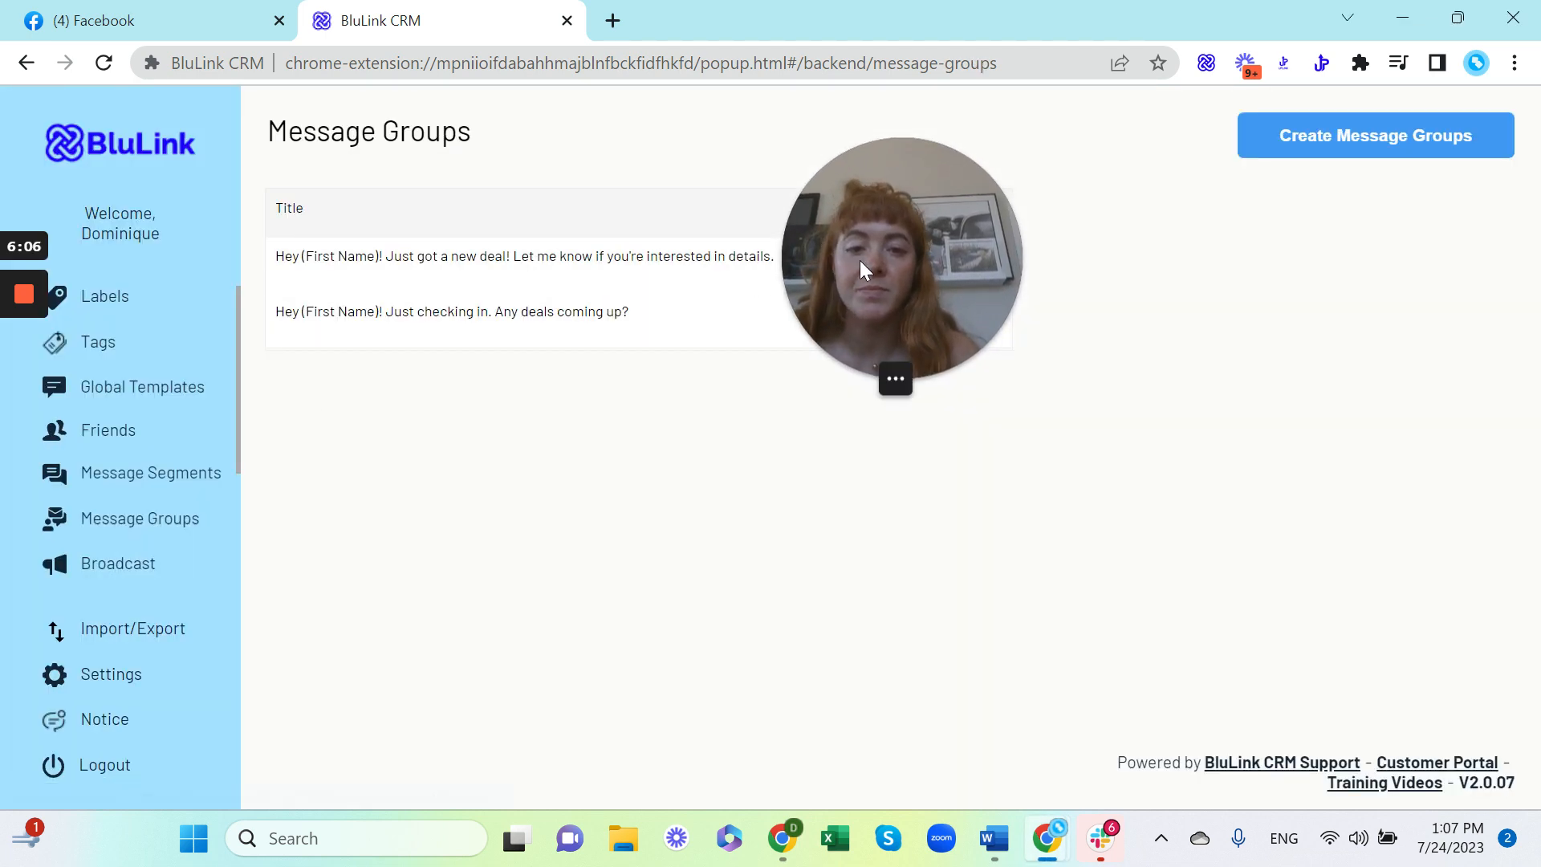
pyautogui.moveTo(867, 260); pyautogui.dragTo(156, 368)
pyautogui.click(1365, 153)
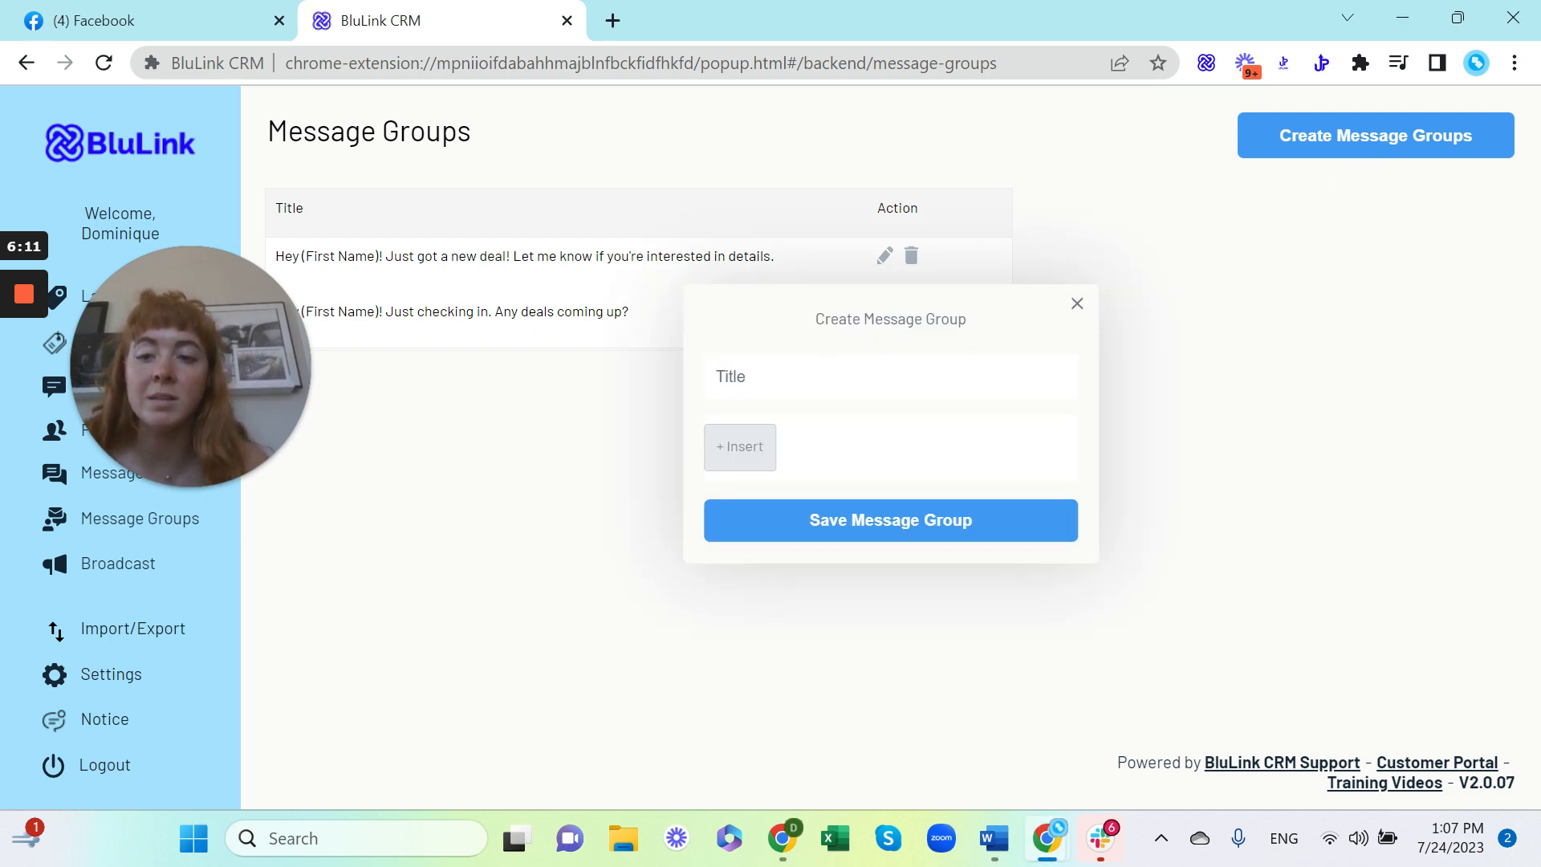
pyautogui.write('Outr')
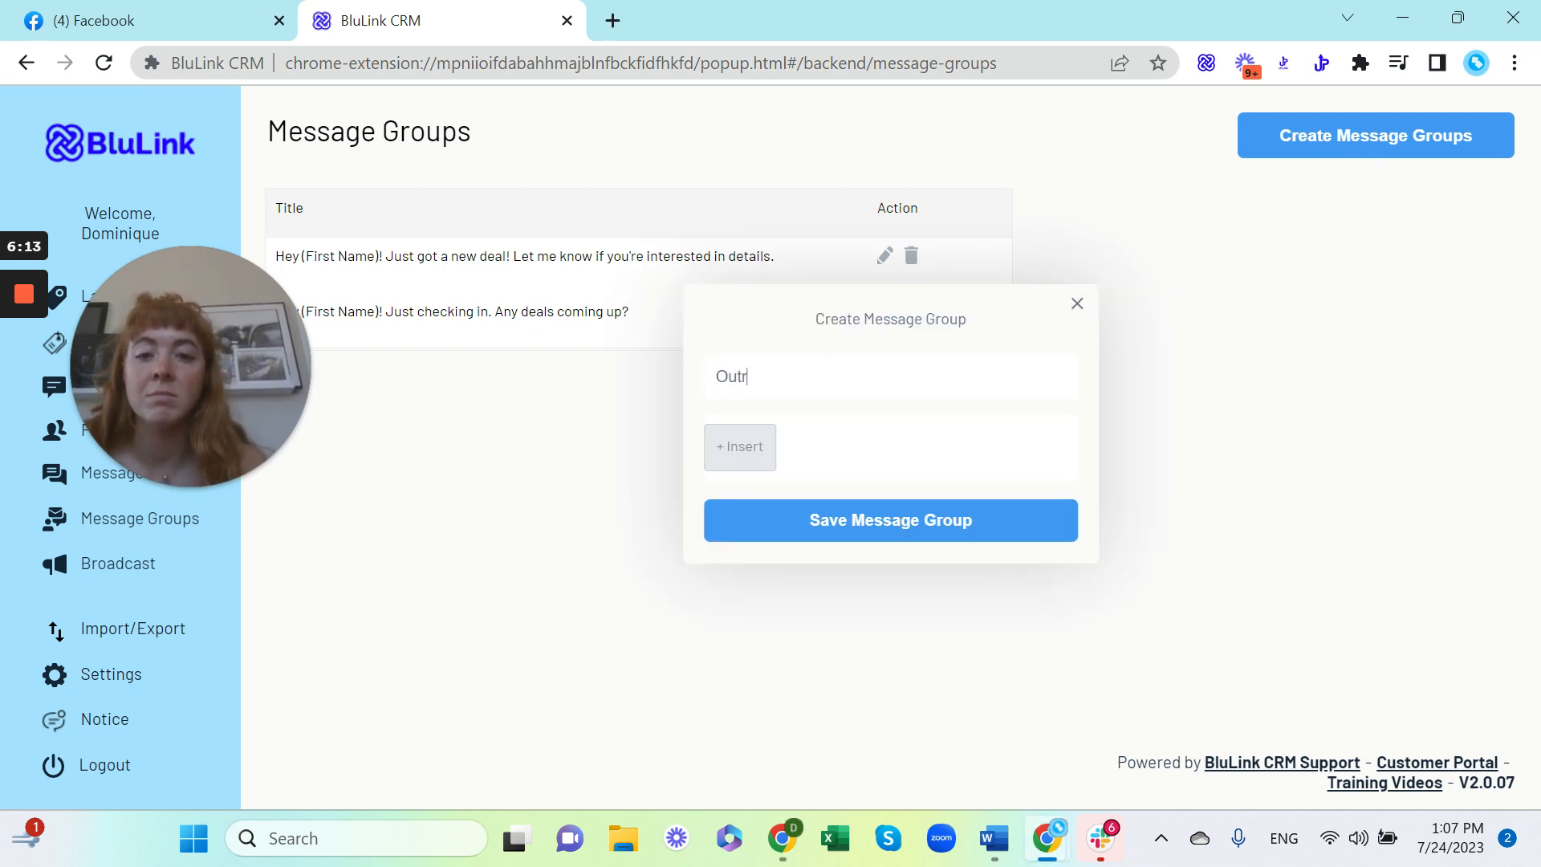
pyautogui.write('each Messahe')
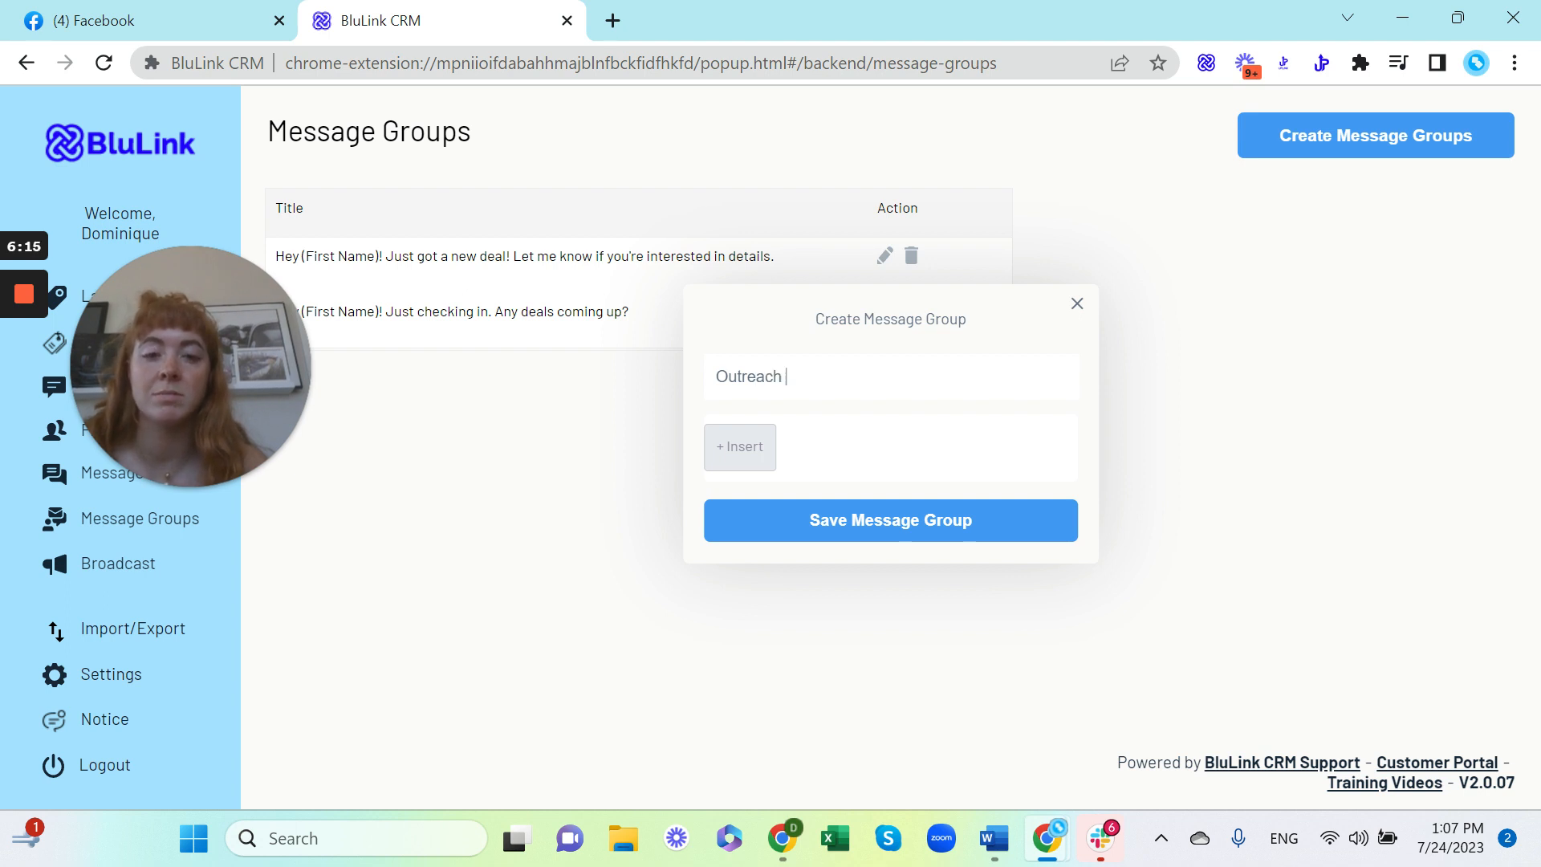
pyautogui.press('BackSpace')
pyautogui.press('BackSpace')
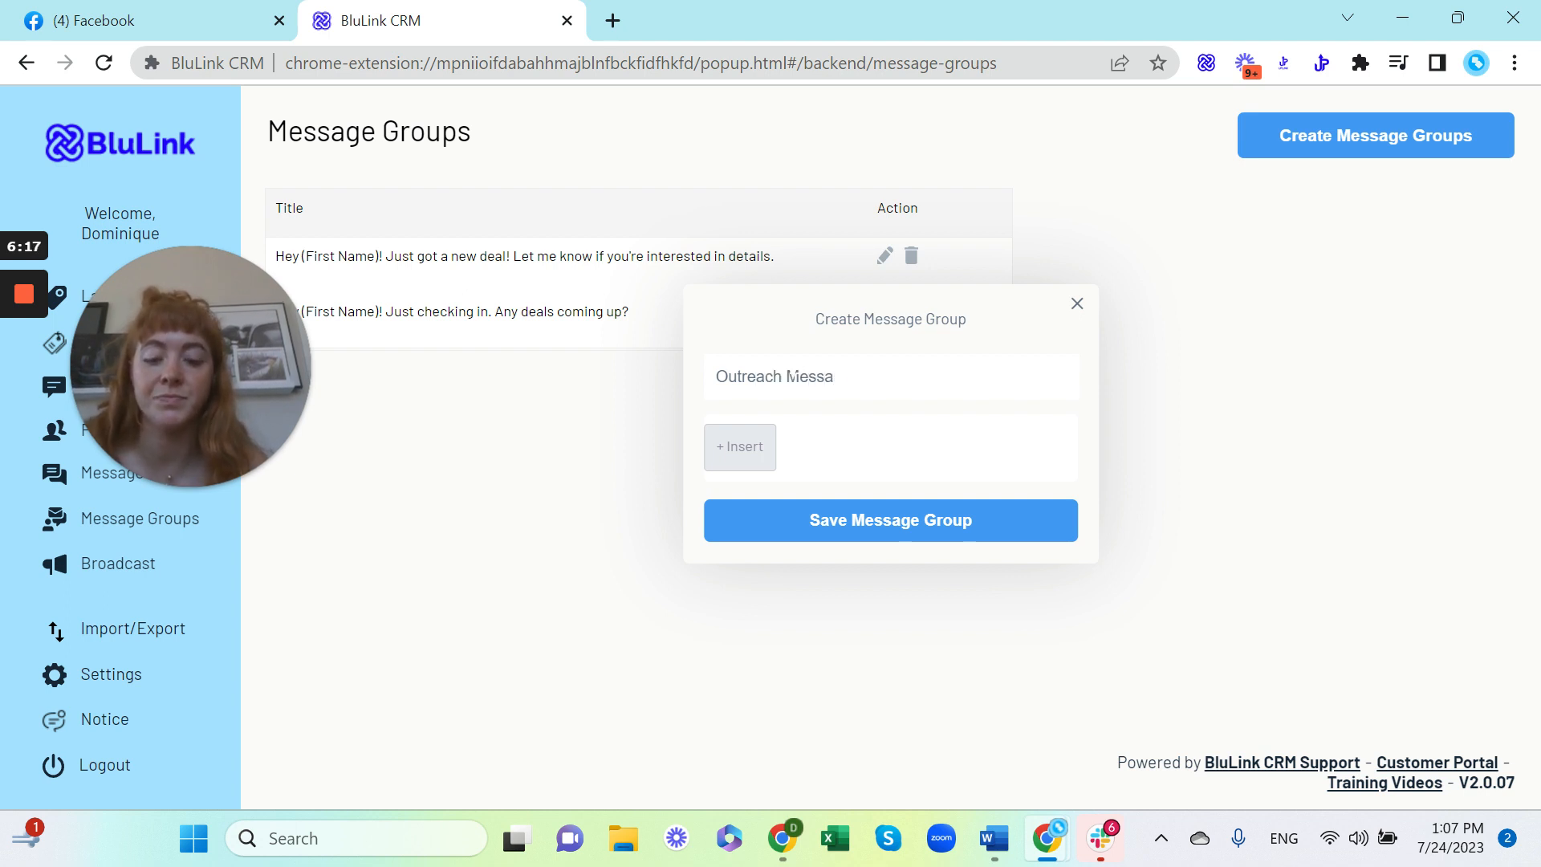
pyautogui.write('ge')
# Insert the segments "Hey First Name (Part 1)" and "I saw we are in the same real estate group and wanted to network. (Part 2)".
pyautogui.click(767, 443)
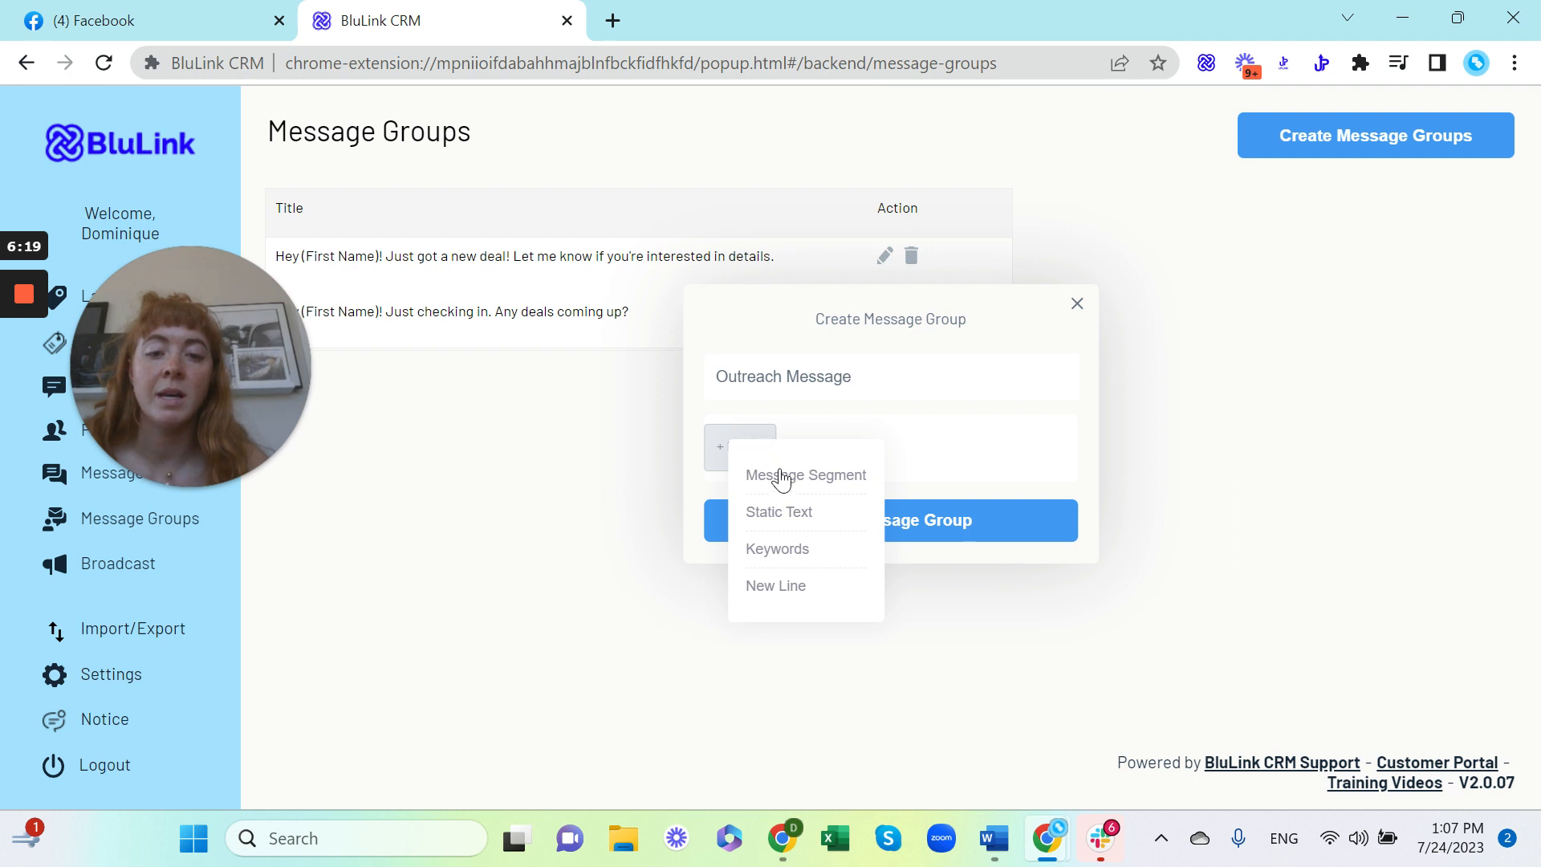
pyautogui.click(809, 477)
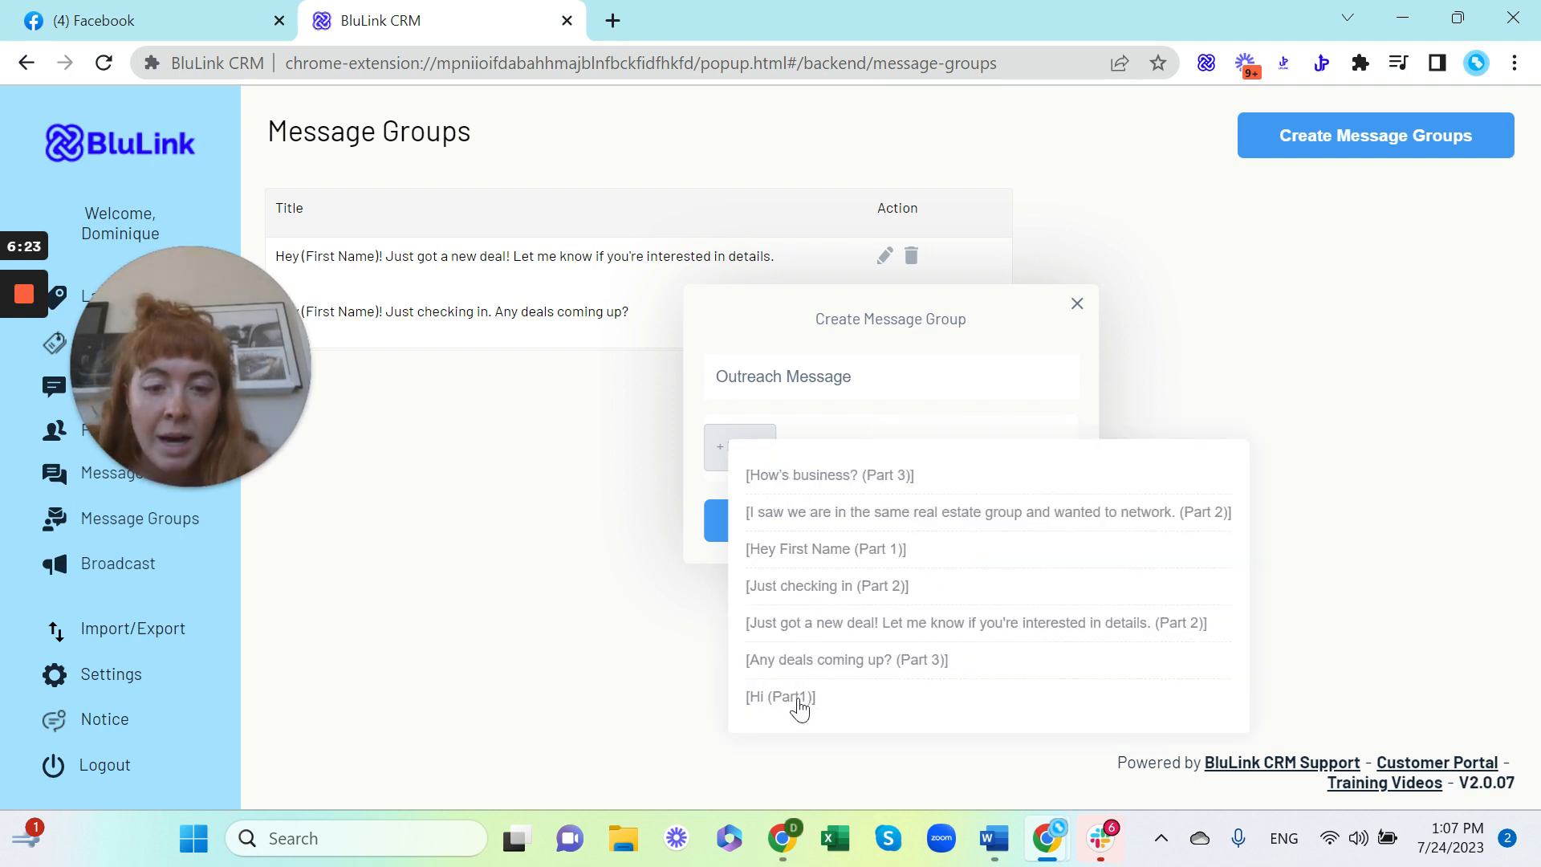
pyautogui.click(849, 551)
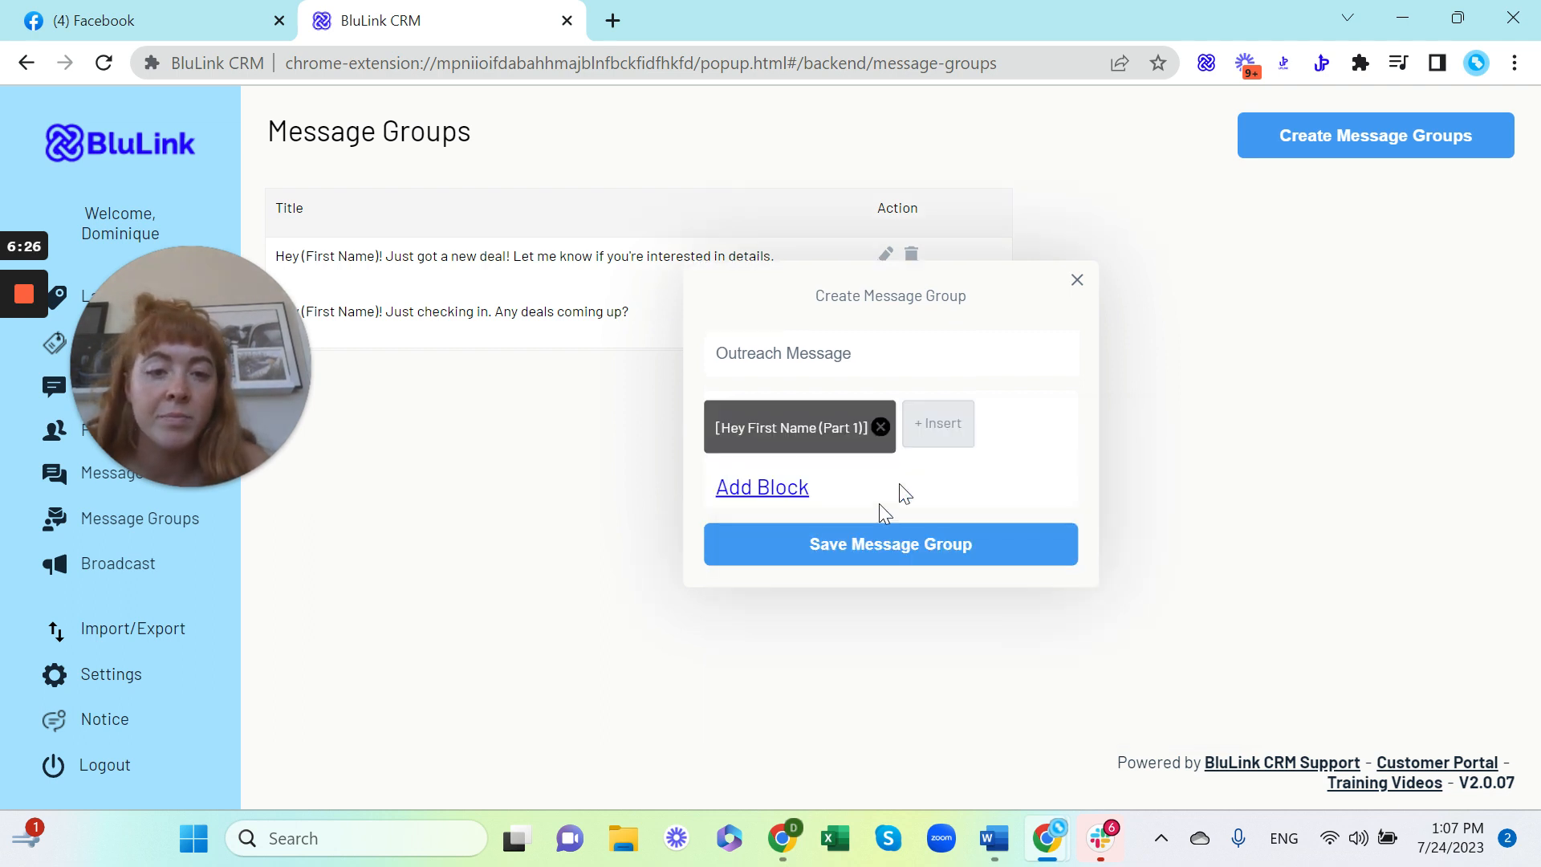
pyautogui.click(939, 423)
pyautogui.click(959, 449)
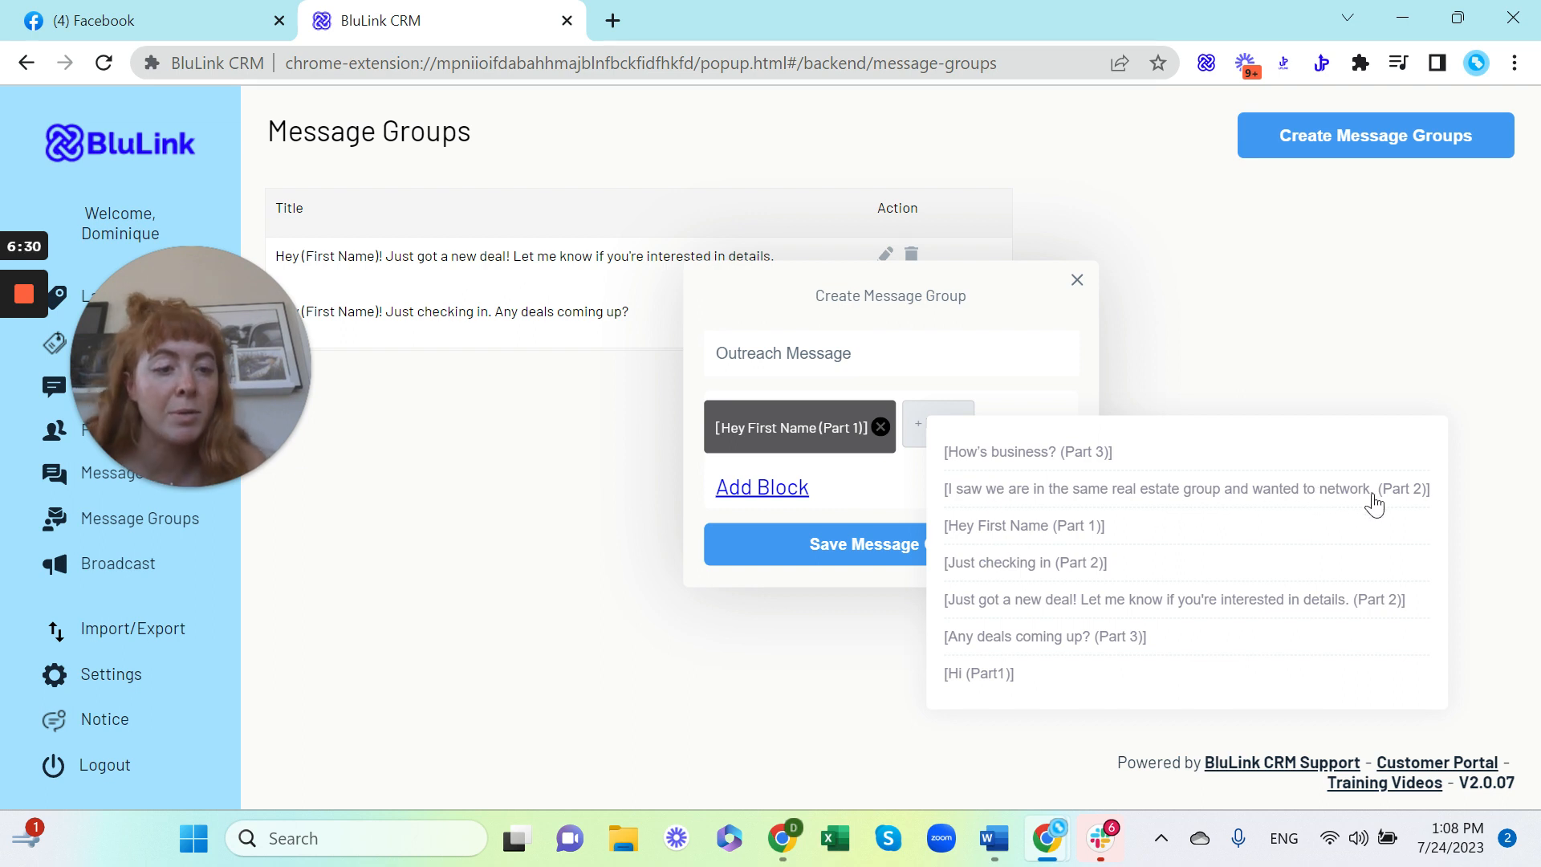
pyautogui.click(1225, 499)
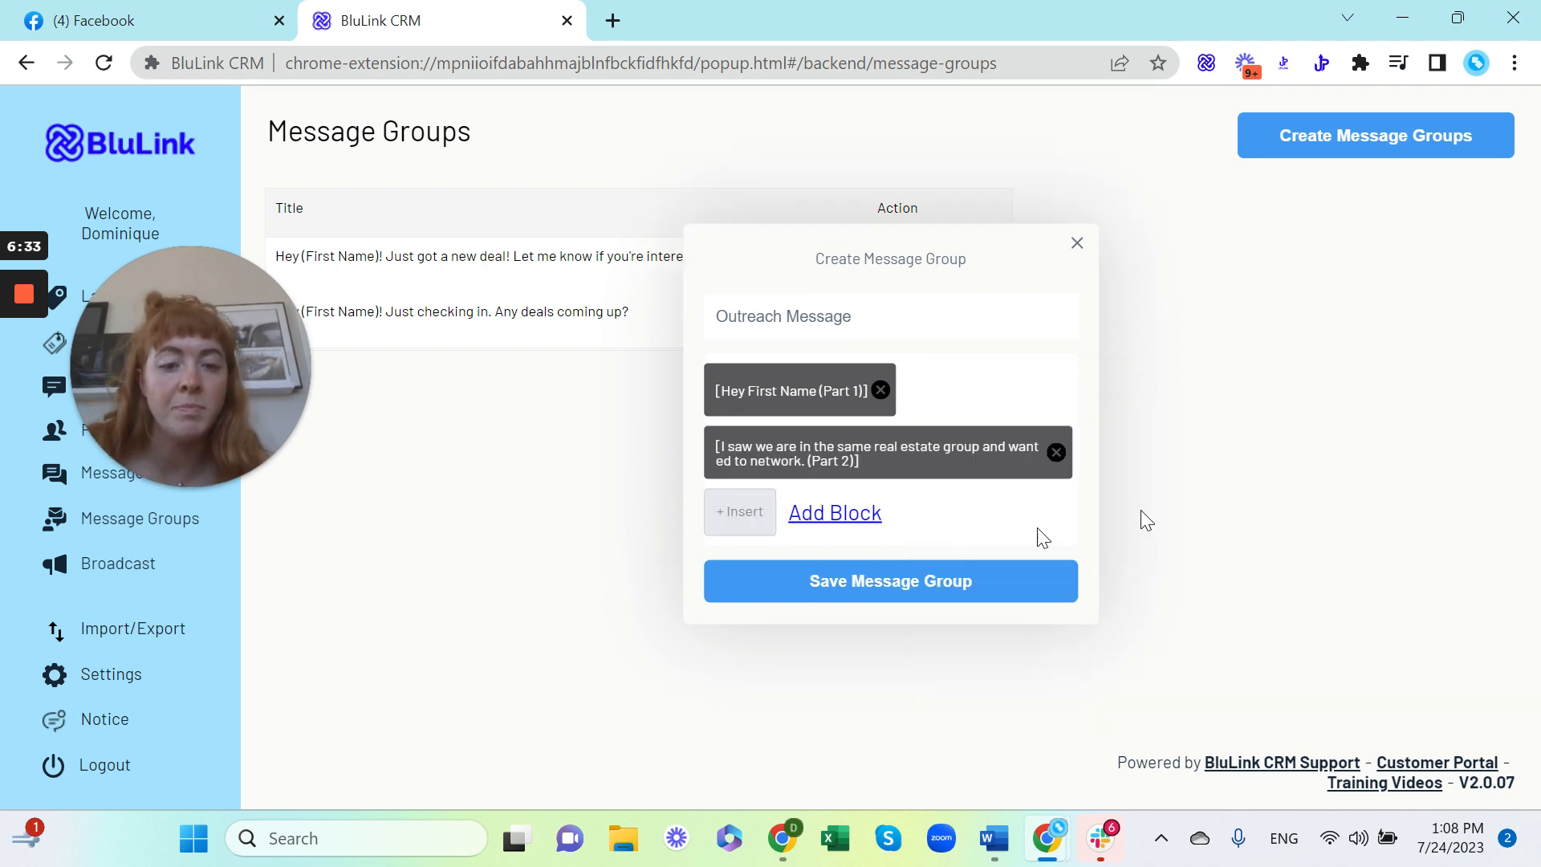
# Insert the "How's business? (Part 3)" segment, then add the three-part sequence as a block and save the message group.
pyautogui.click(745, 529)
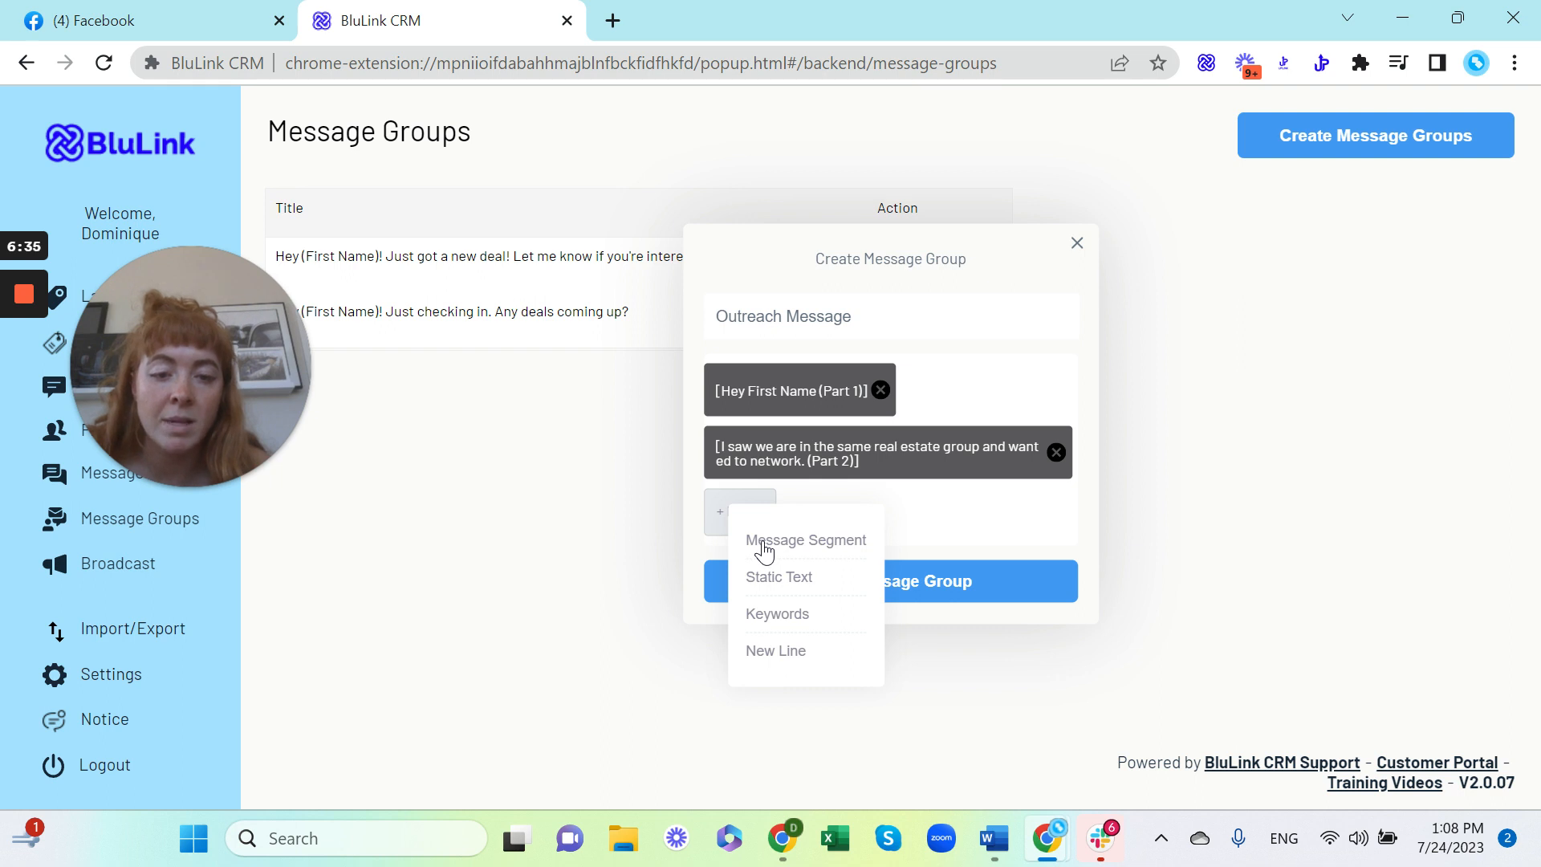
pyautogui.click(763, 543)
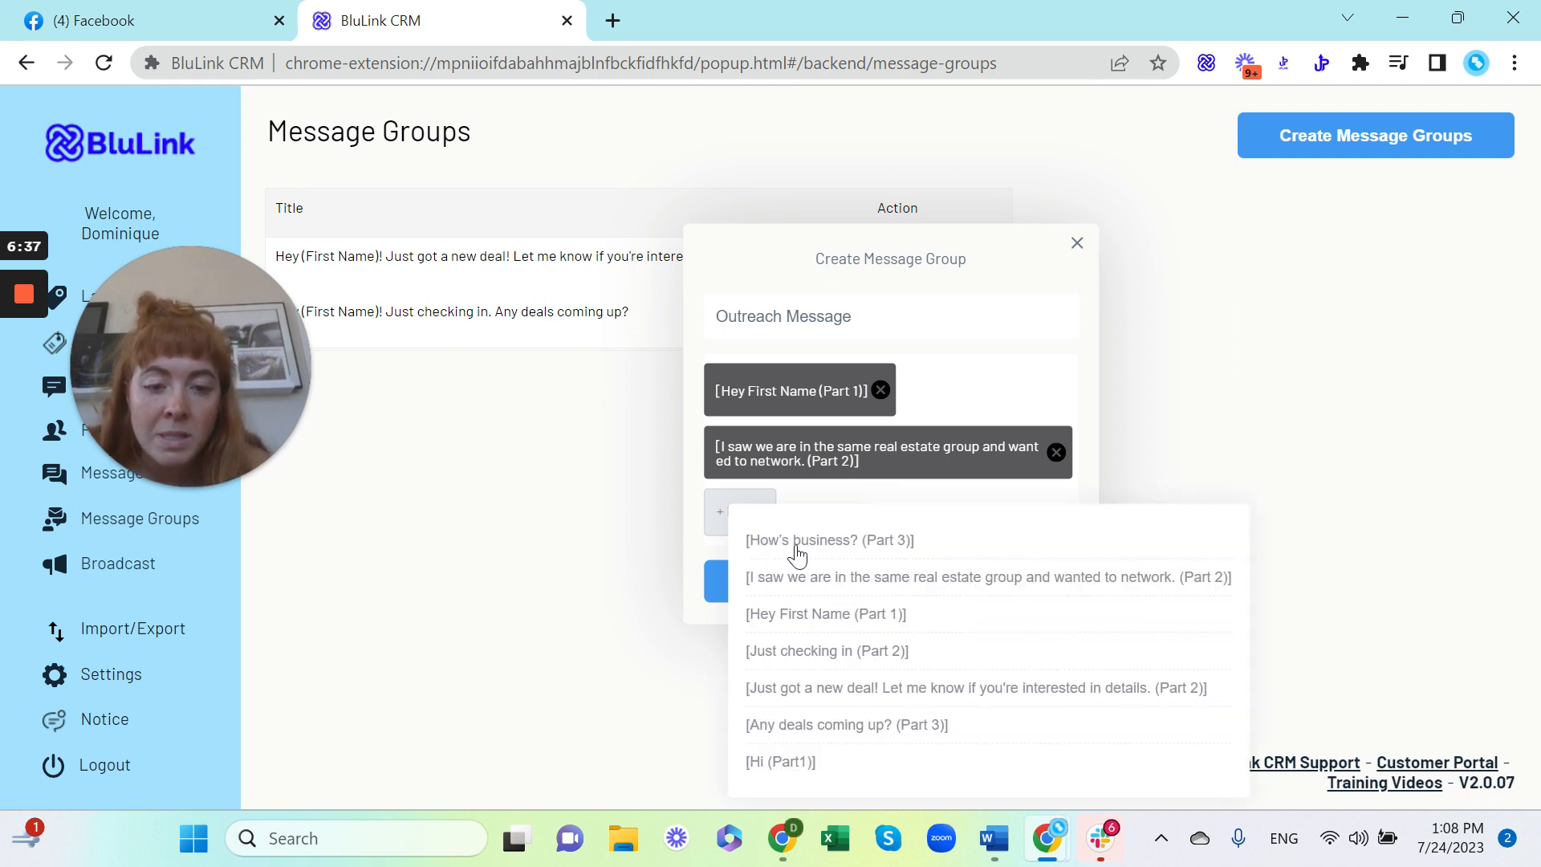
pyautogui.click(865, 554)
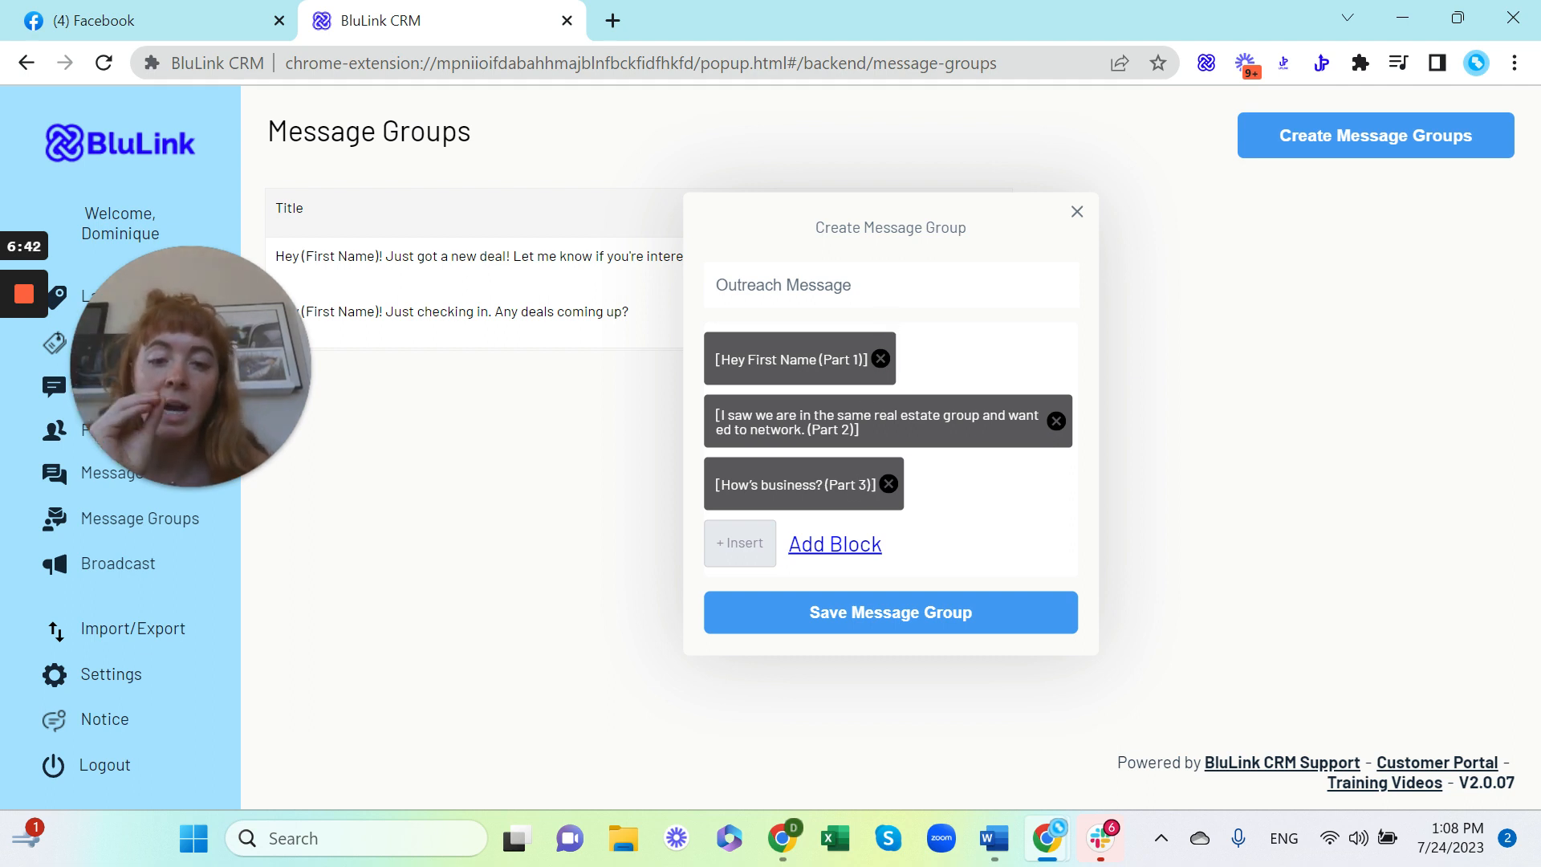
pyautogui.click(847, 545)
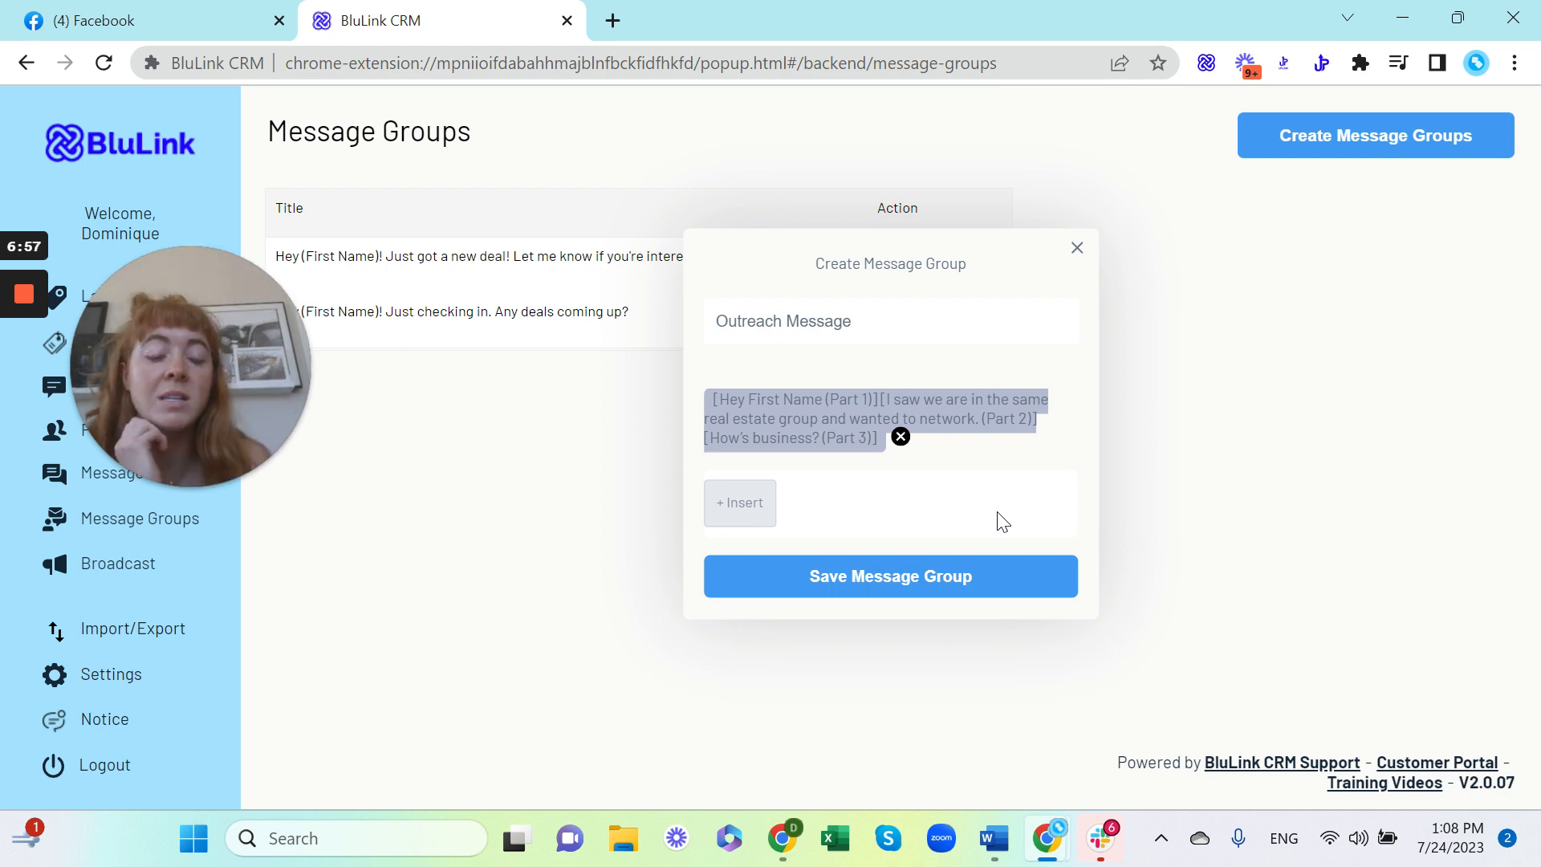
pyautogui.click(866, 588)
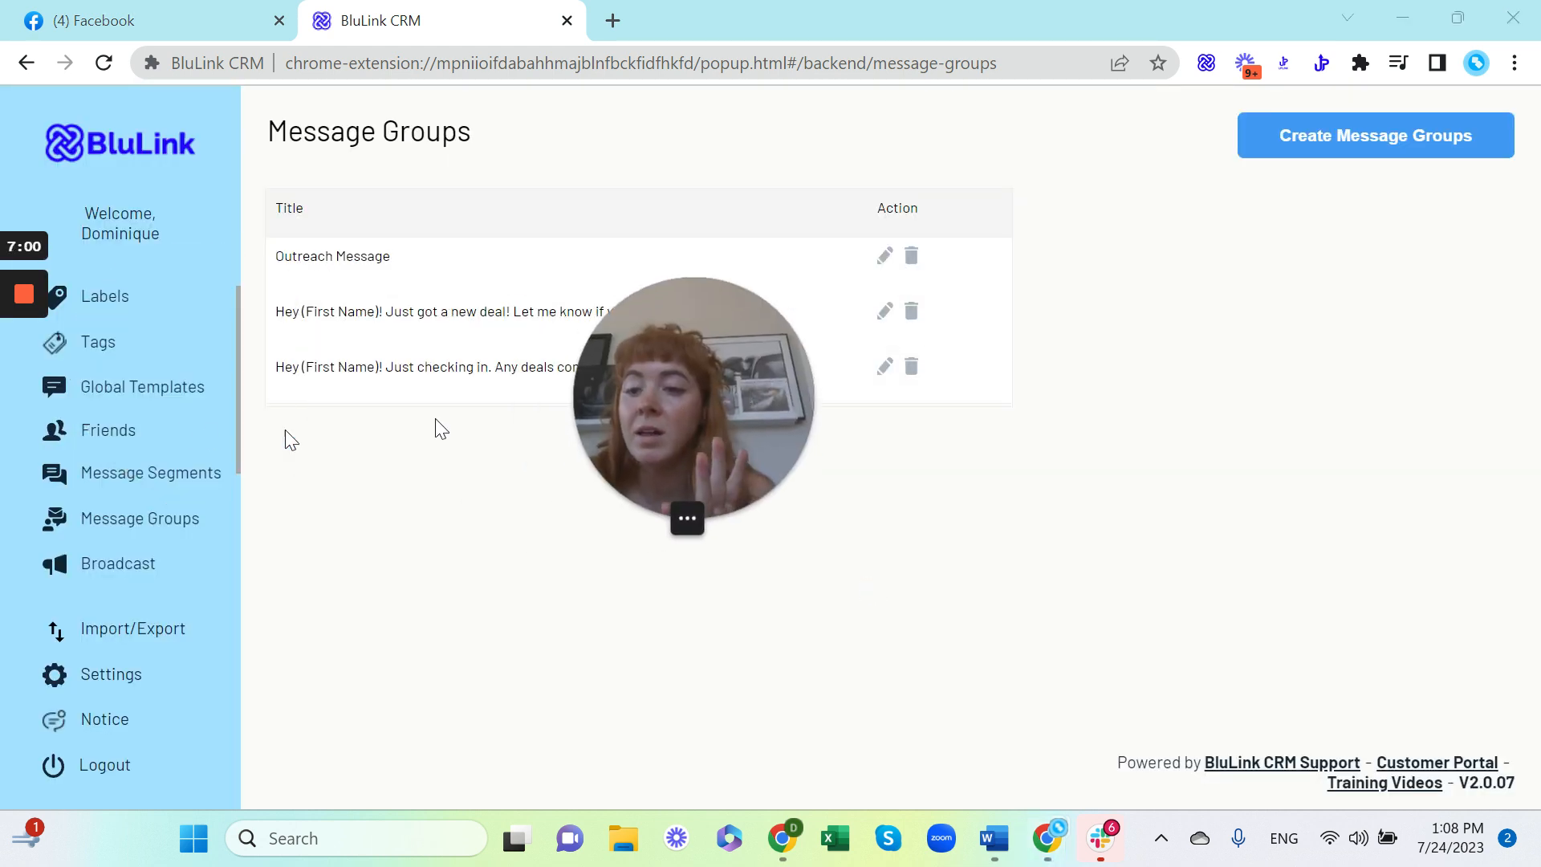
# Start a new broadcast with "Outreach Message" as its message group, and close the broadcast form without sending.
pyautogui.click(108, 566)
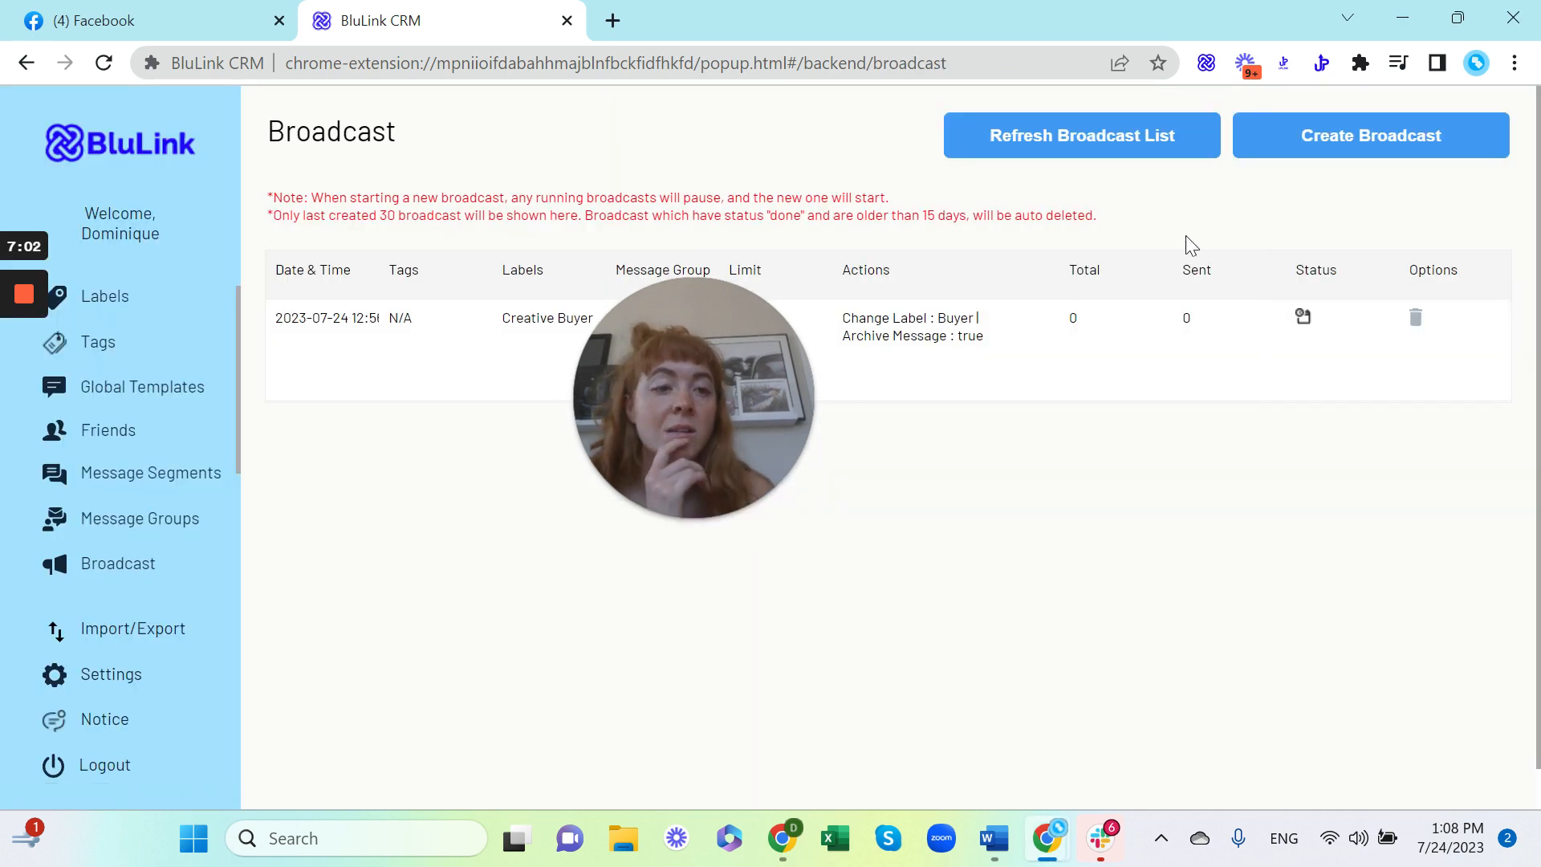
pyautogui.click(1341, 141)
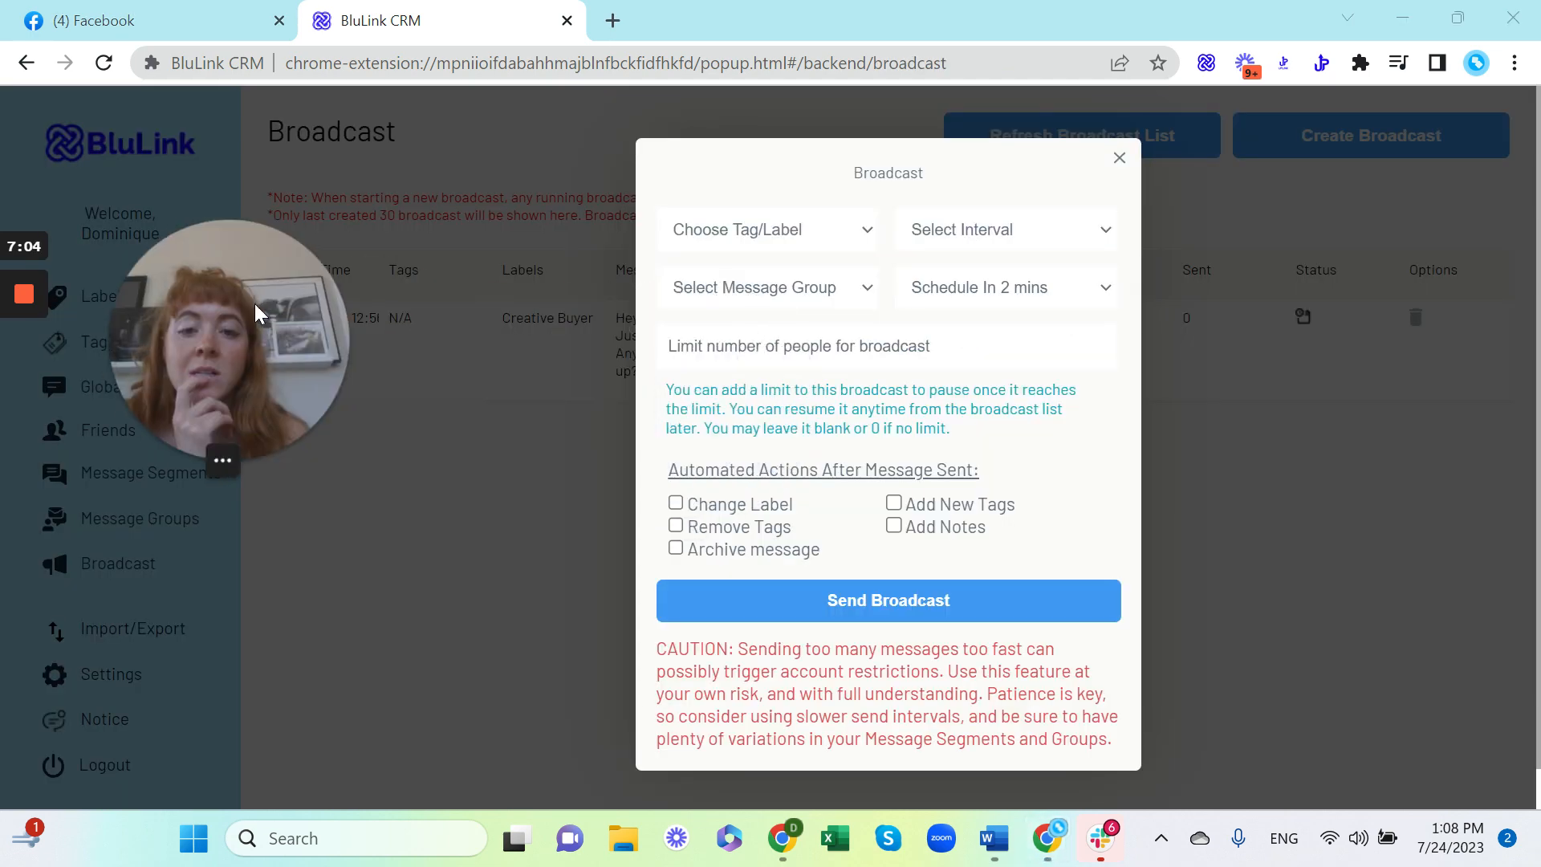
pyautogui.click(829, 282)
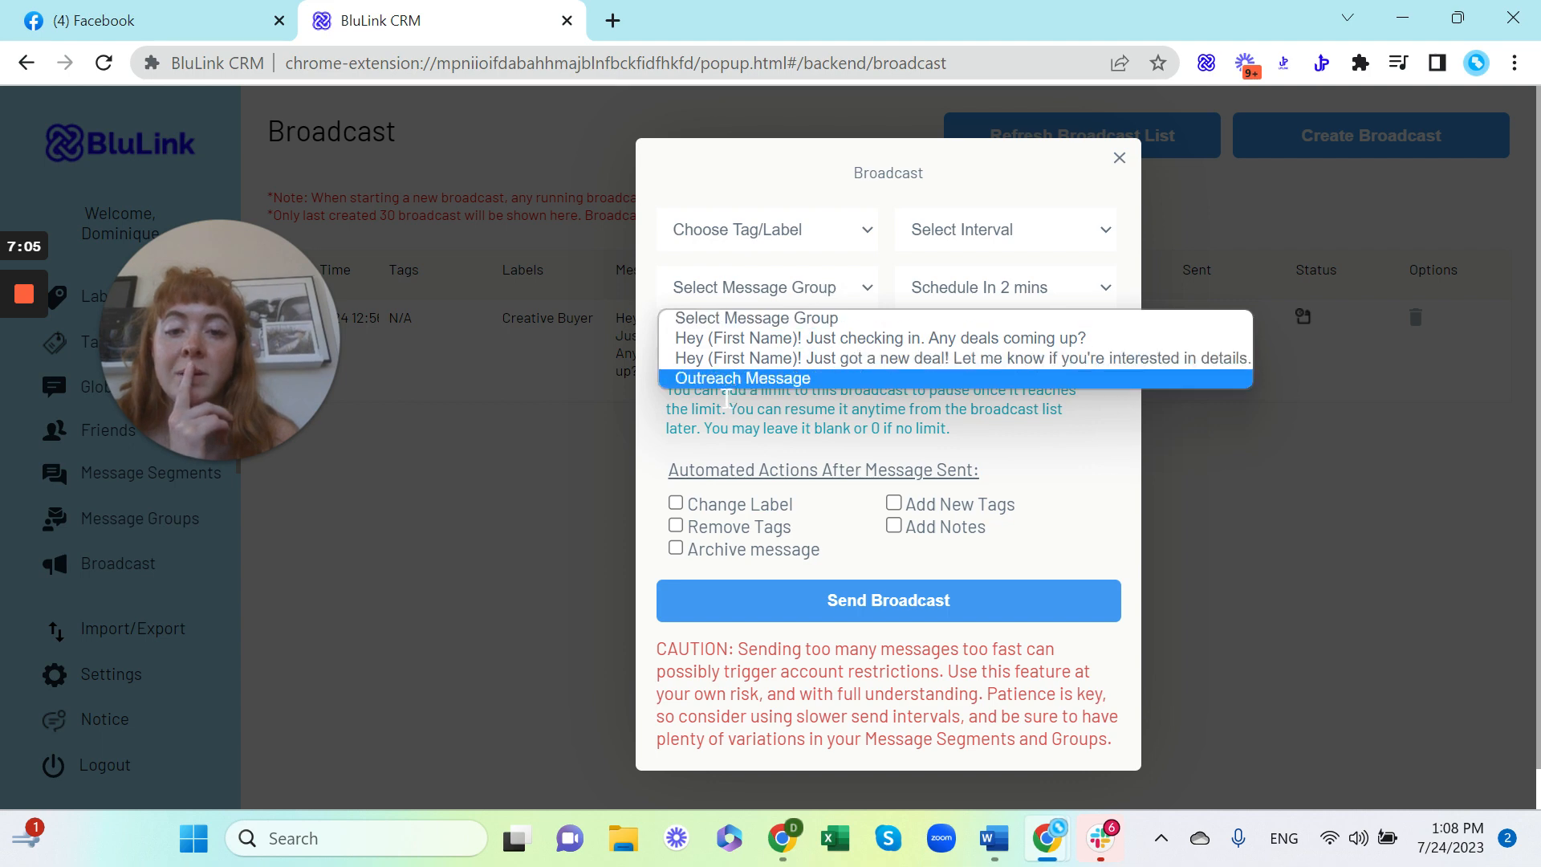
pyautogui.click(703, 378)
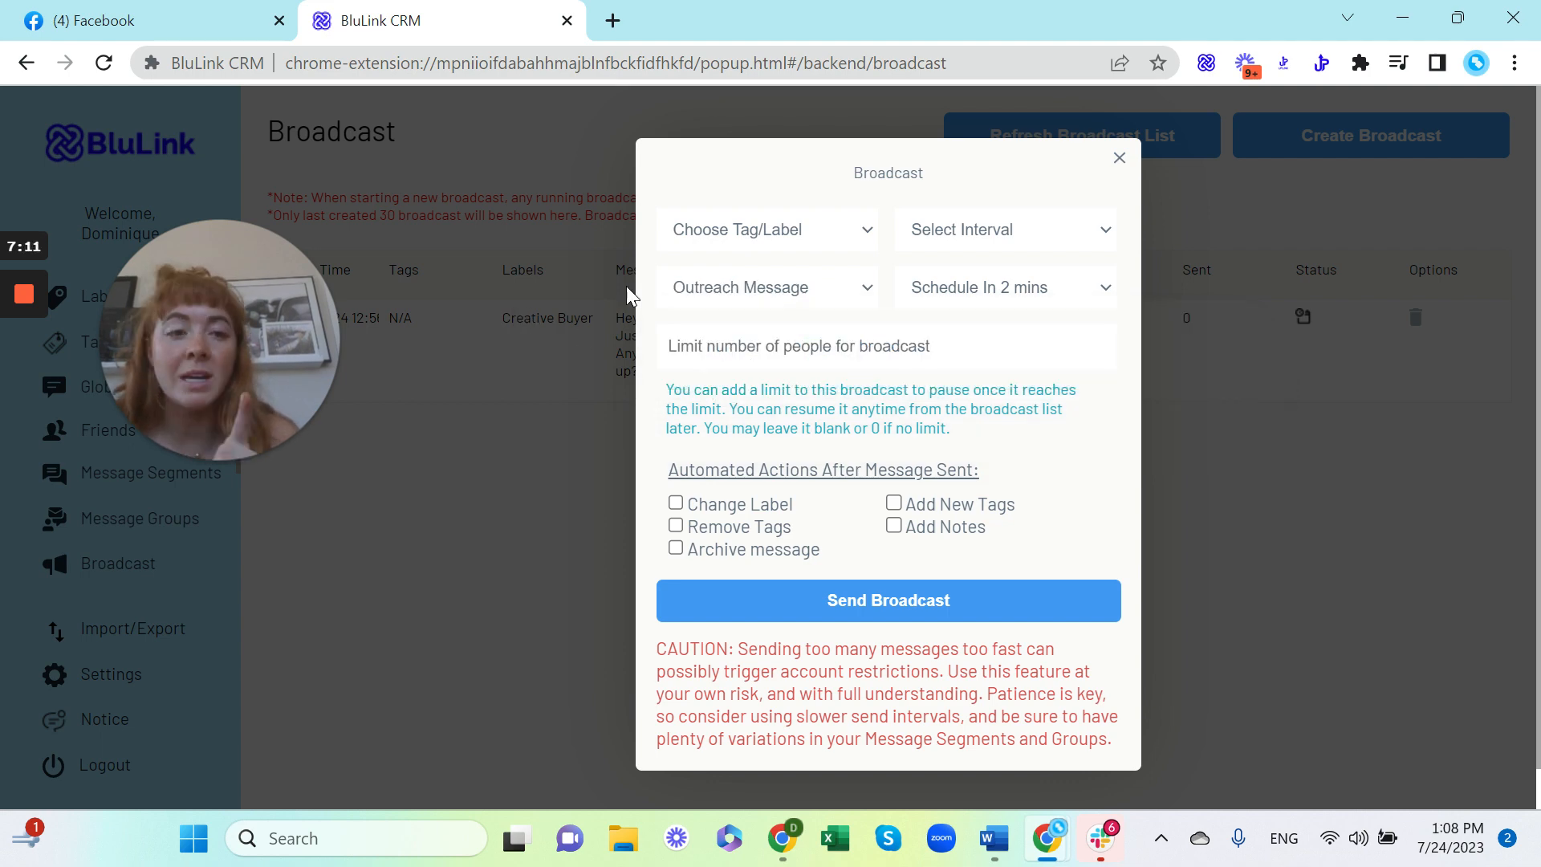
pyautogui.click(1120, 160)
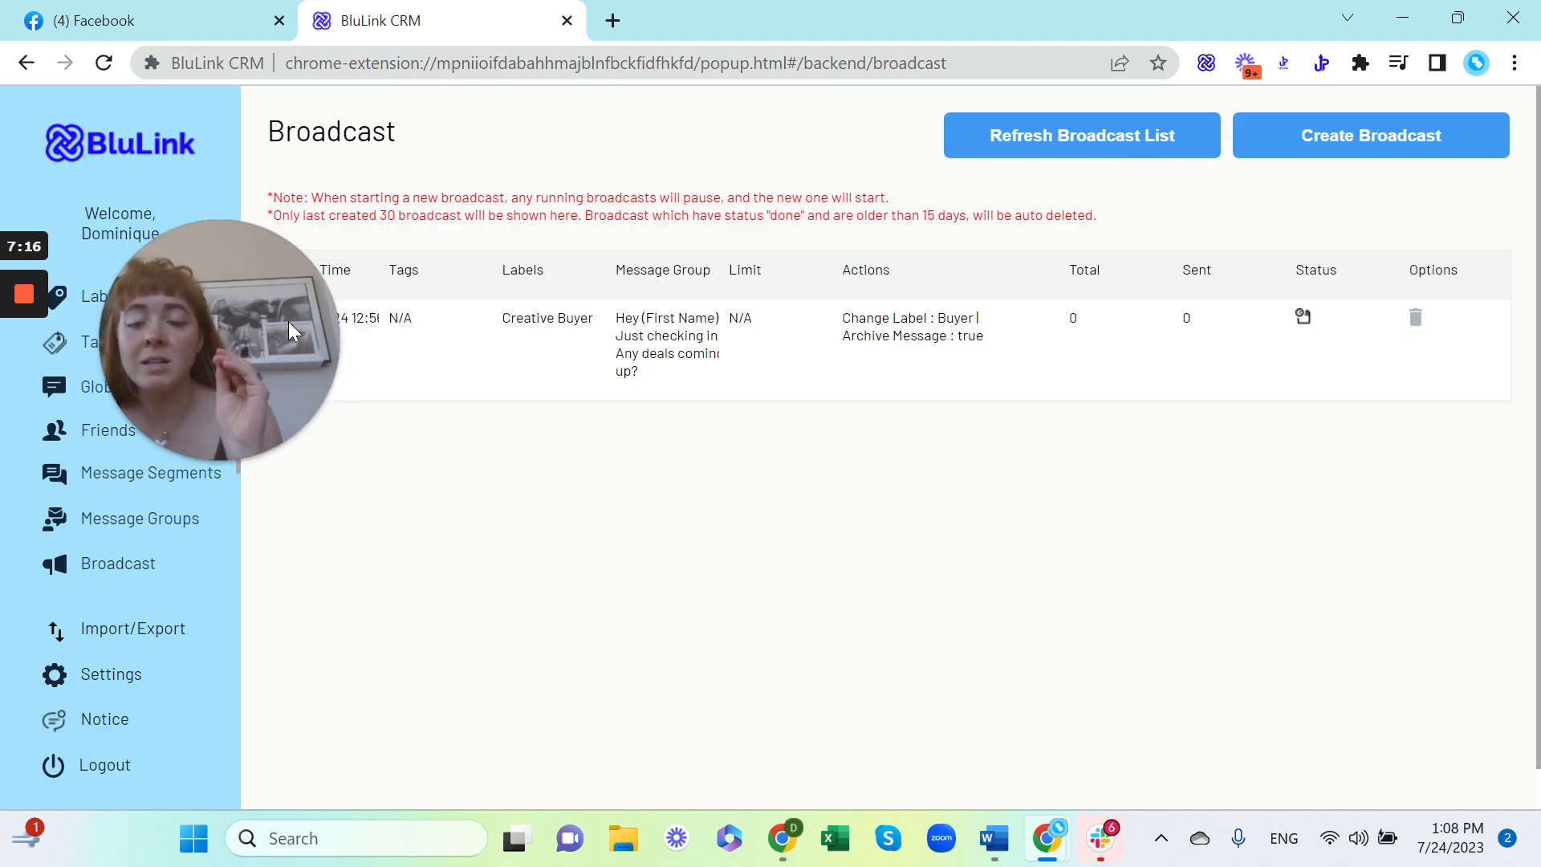
# Switch to the Word document to review the three-line outreach message, and return to the BluLink CRM Broadcast page.
pyautogui.hotkey('alt', 'Tab')
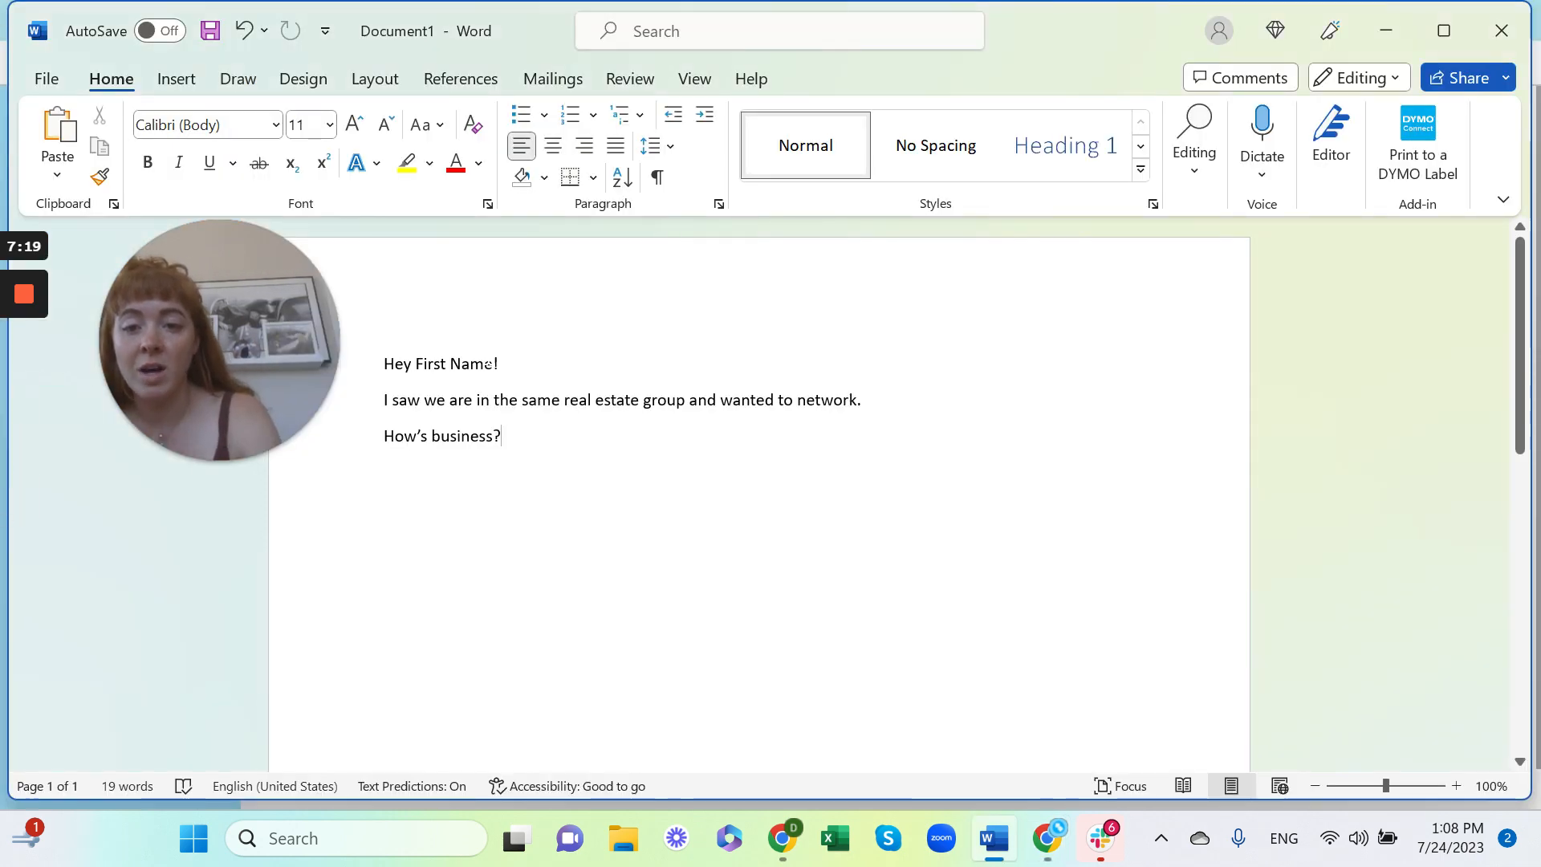
pyautogui.click(499, 363)
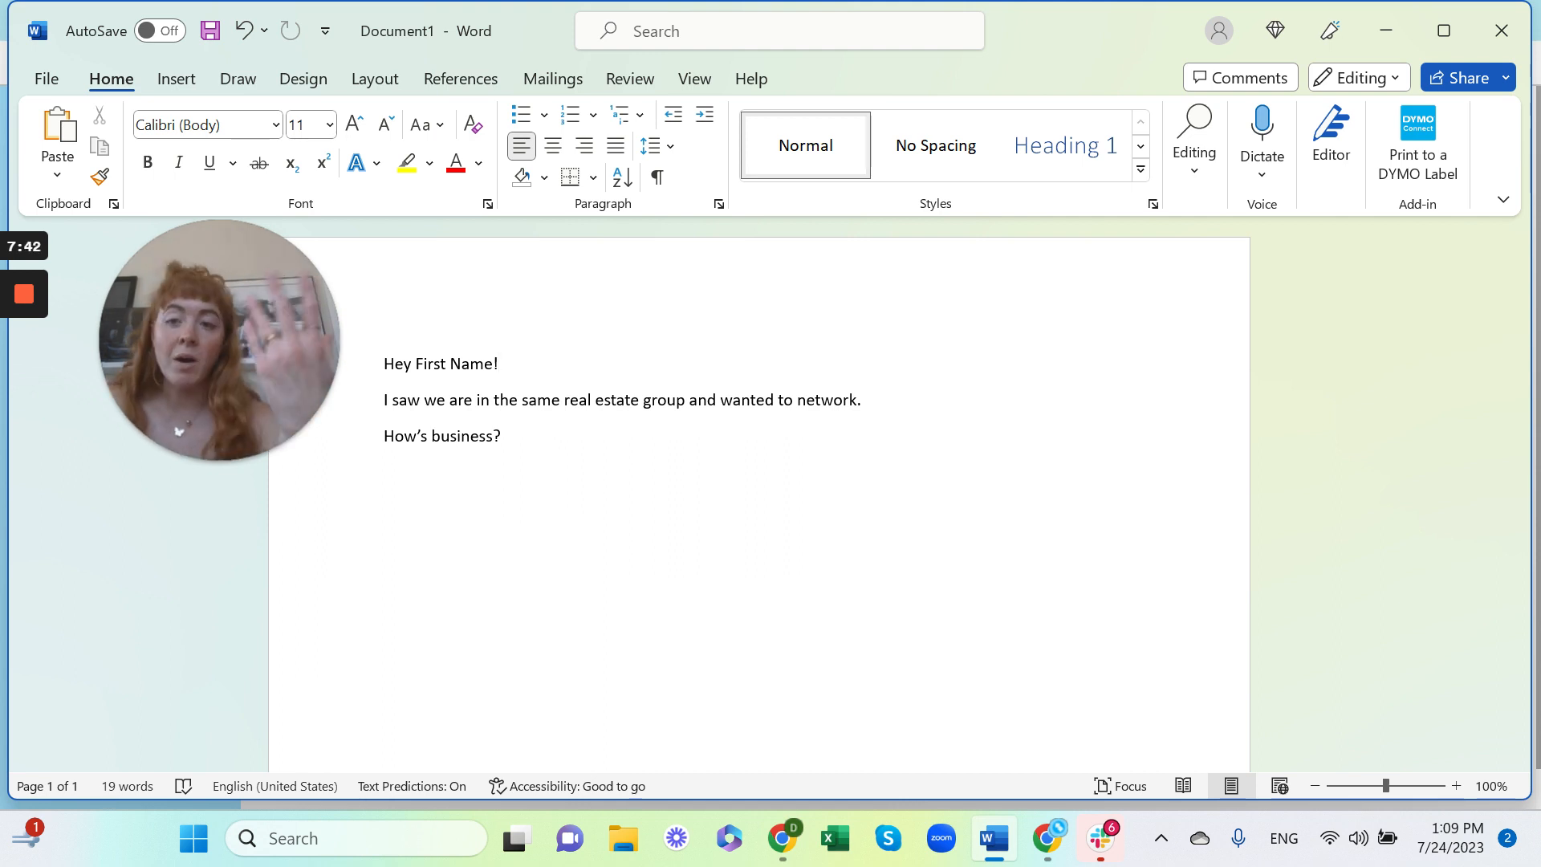
pyautogui.hotkey('alt', 'Tab')
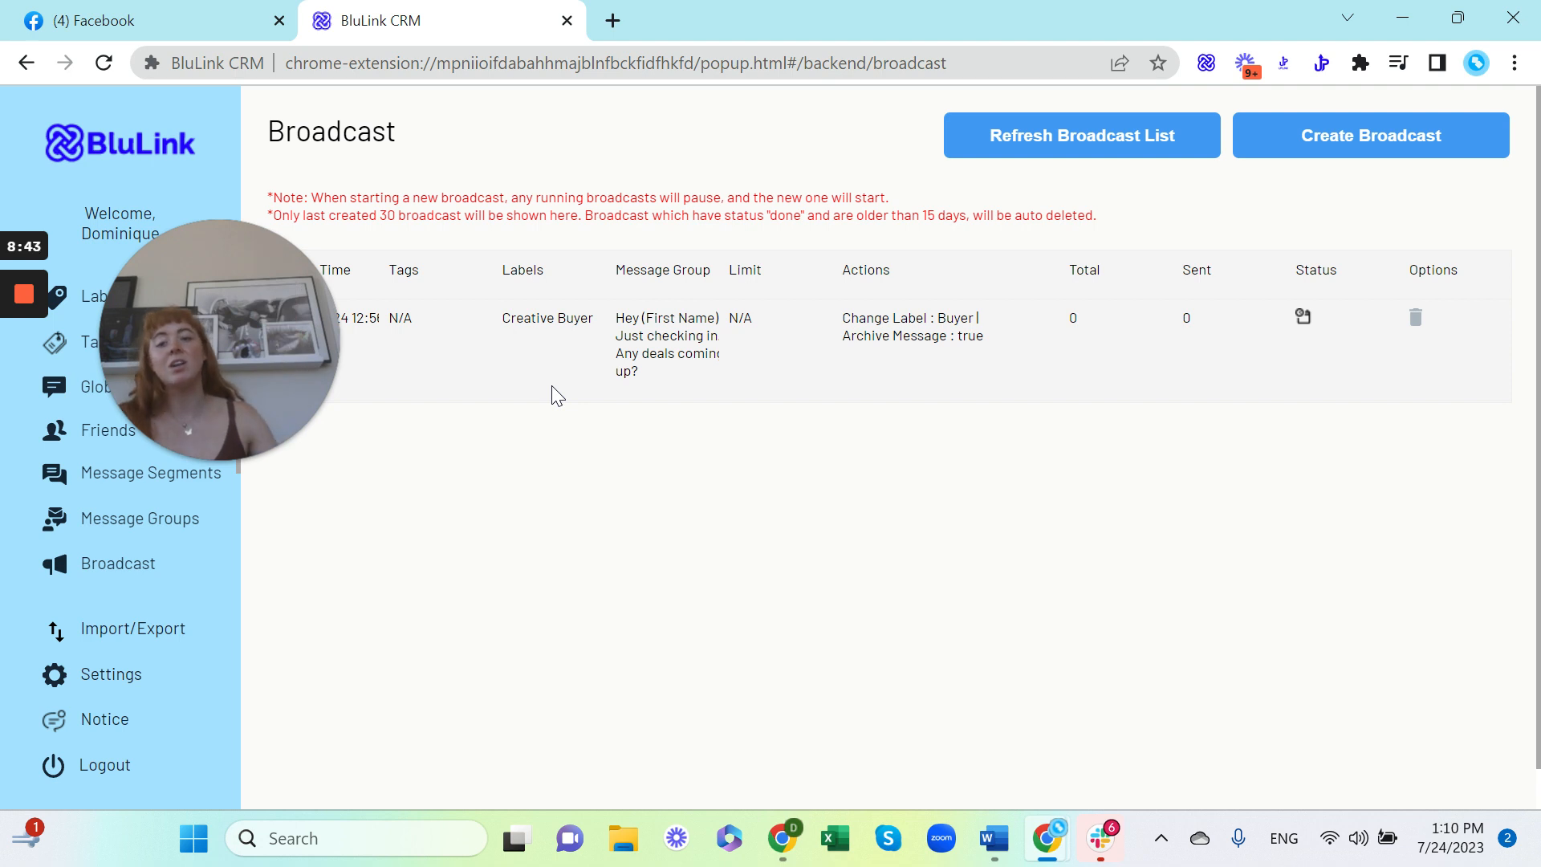
pyautogui.moveTo(28, 301)
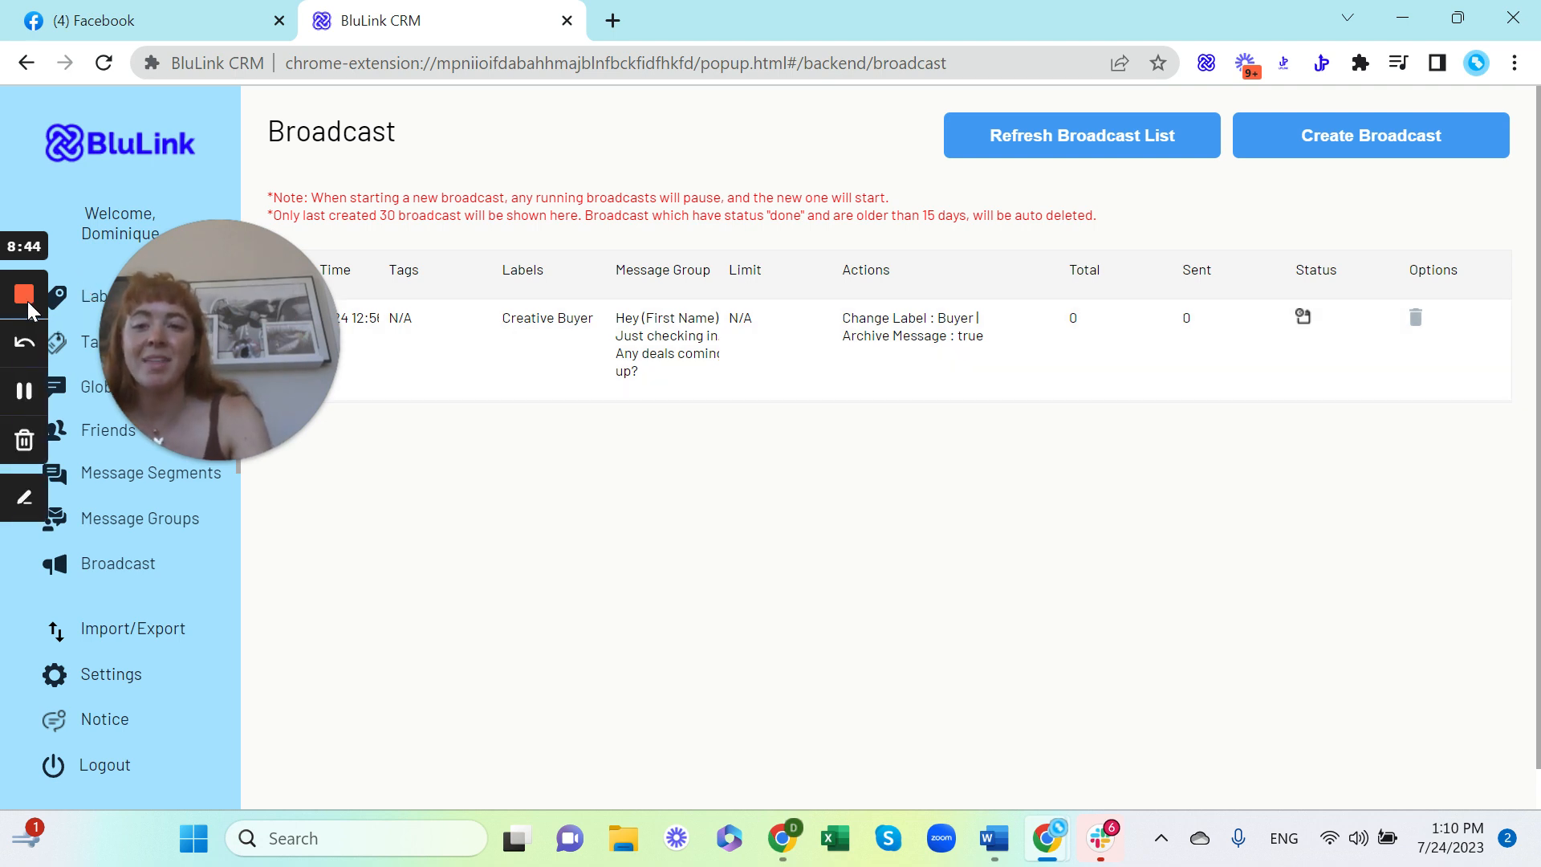